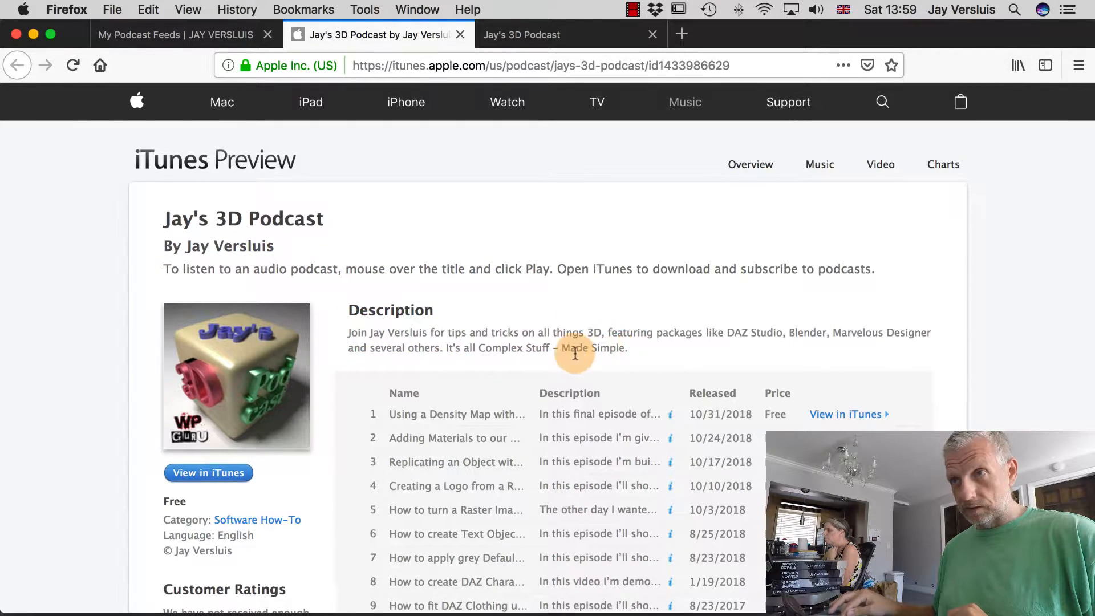
Review the iTunes episode list, then bring up WordPress's PowerPress Category Podcasting settings.
scroll(340, 382, "down", 4)
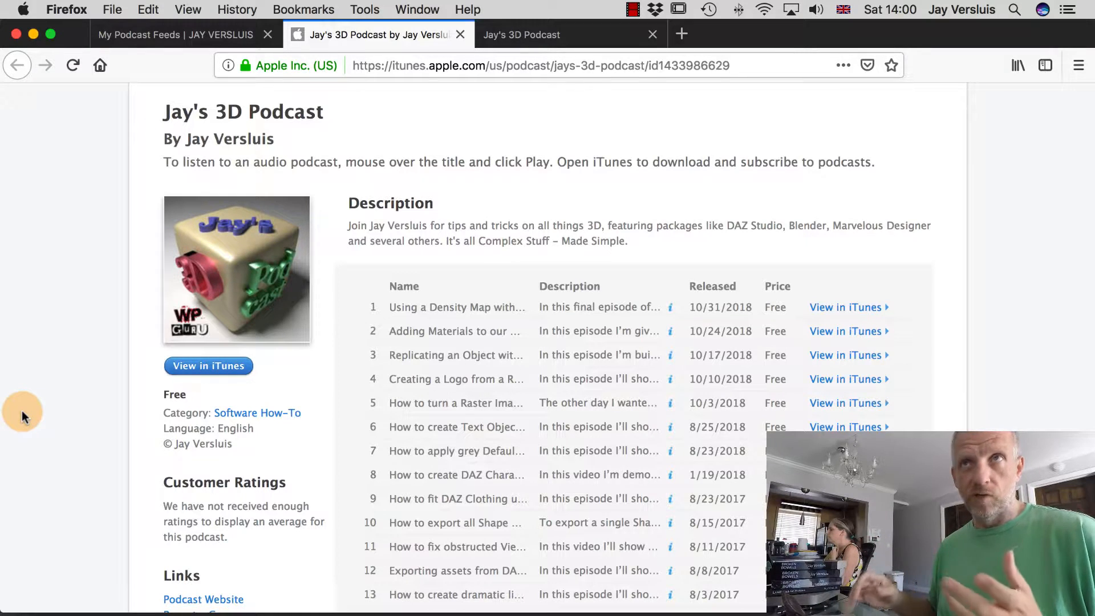
key("ctrl+Left")
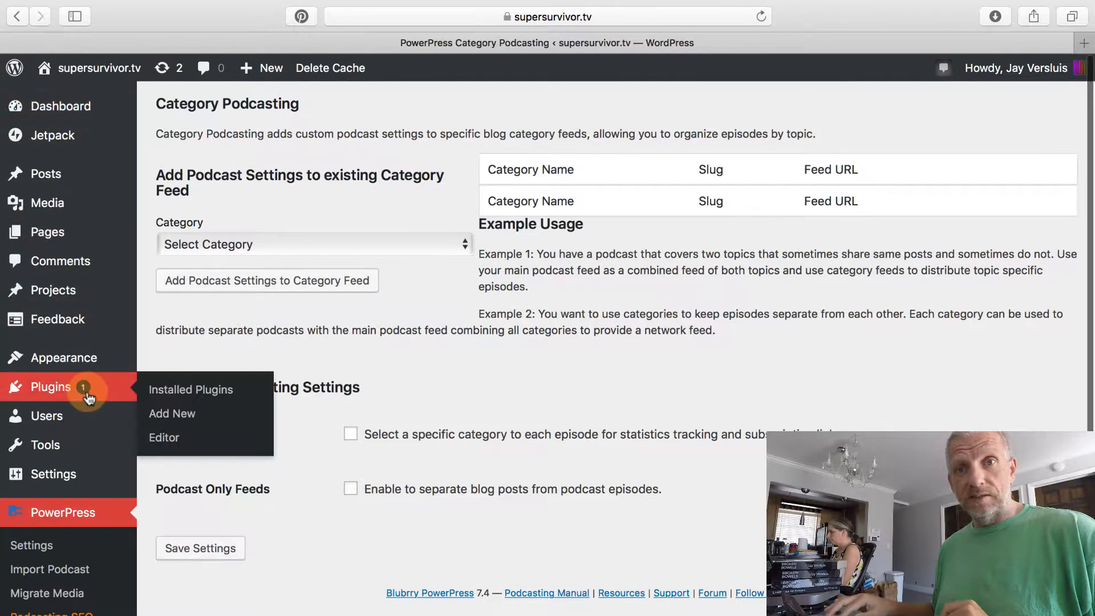
Expand the Category dropdown to list the blog categories, including Podcast and Podcast Season 1.
scroll(93, 513, "down", 5)
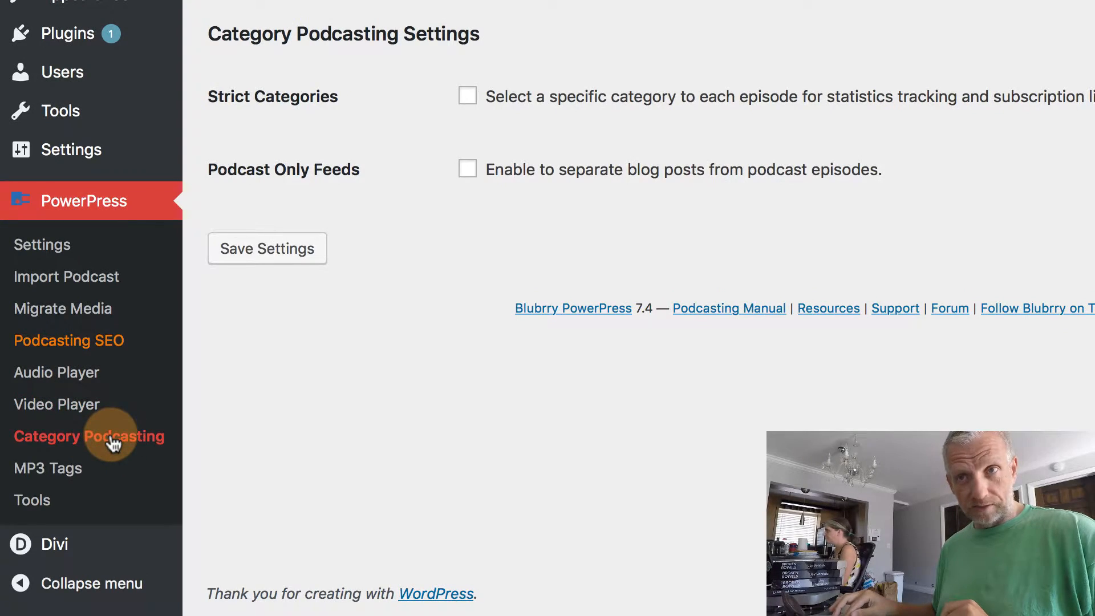
scroll(409, 385, "up", 5)
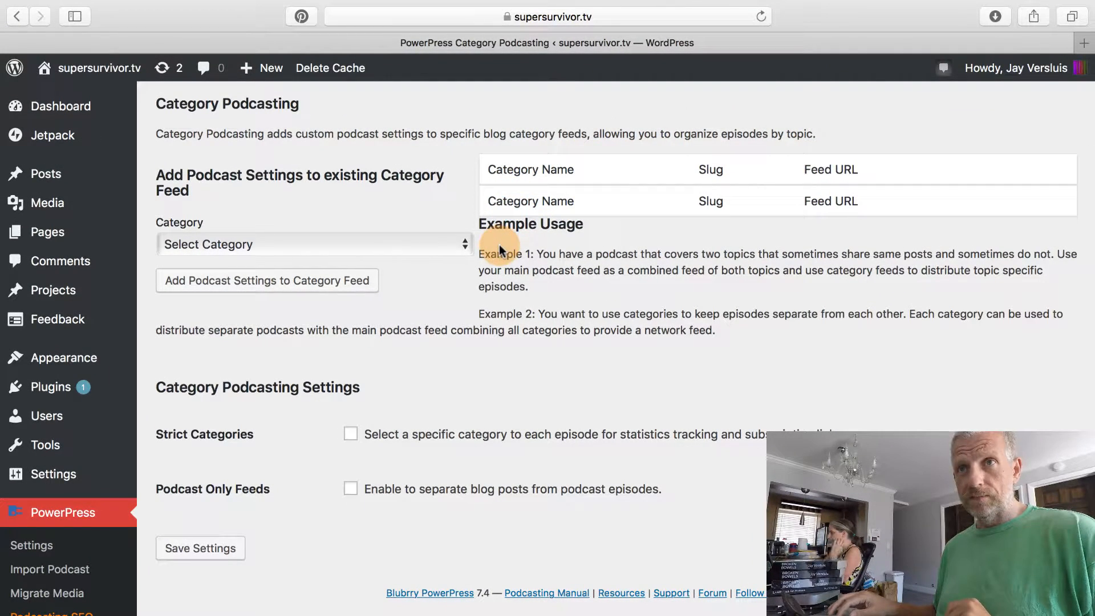
left_click(288, 243)
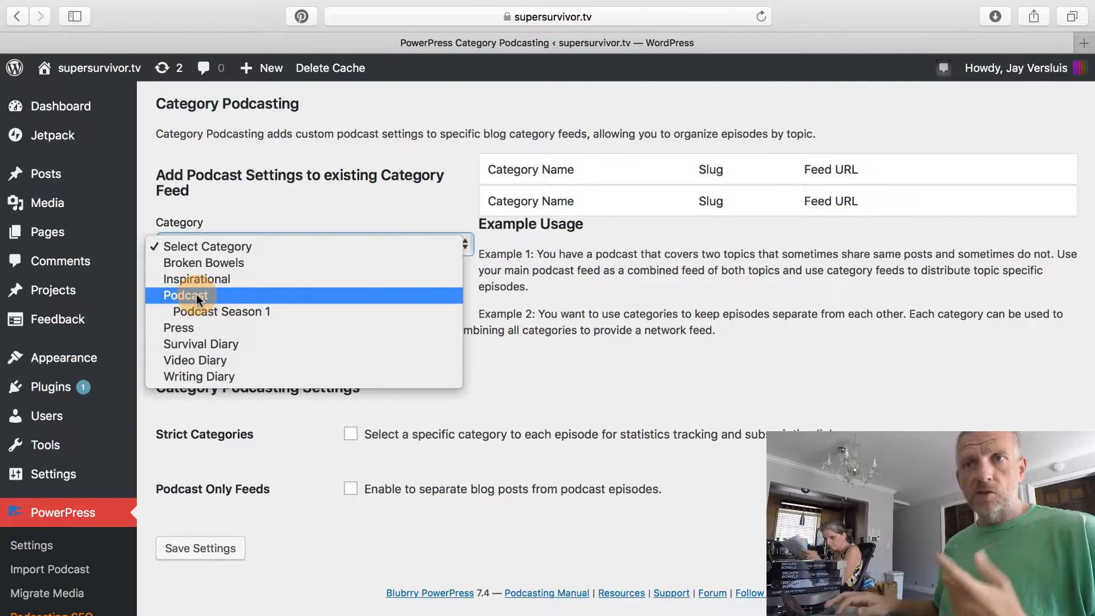
Add podcast settings to the Podcast Season 1 category feed.
left_click(256, 312)
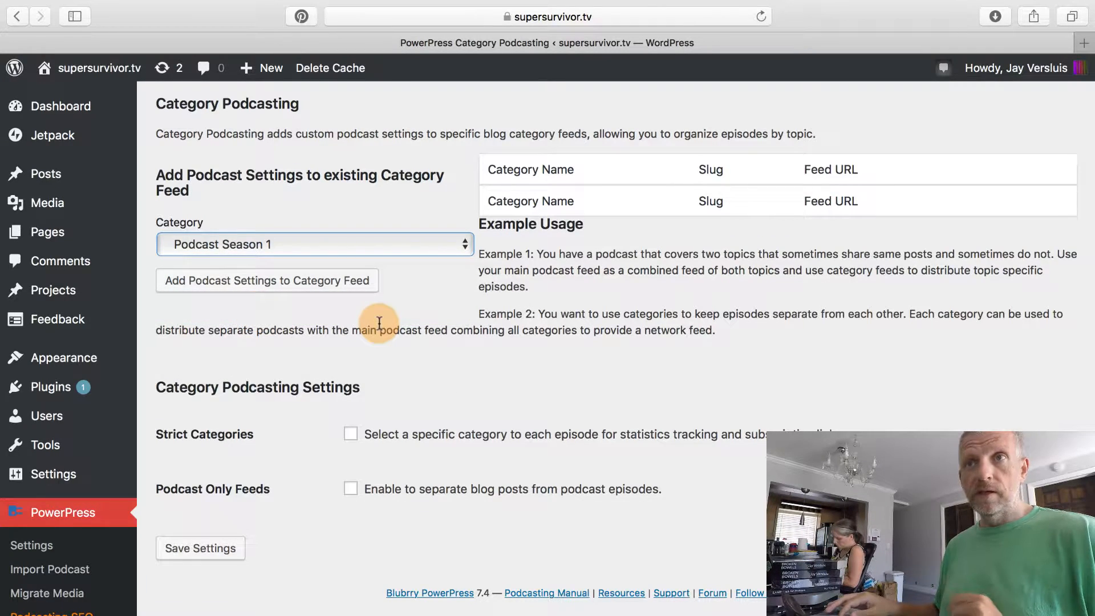
left_click(251, 287)
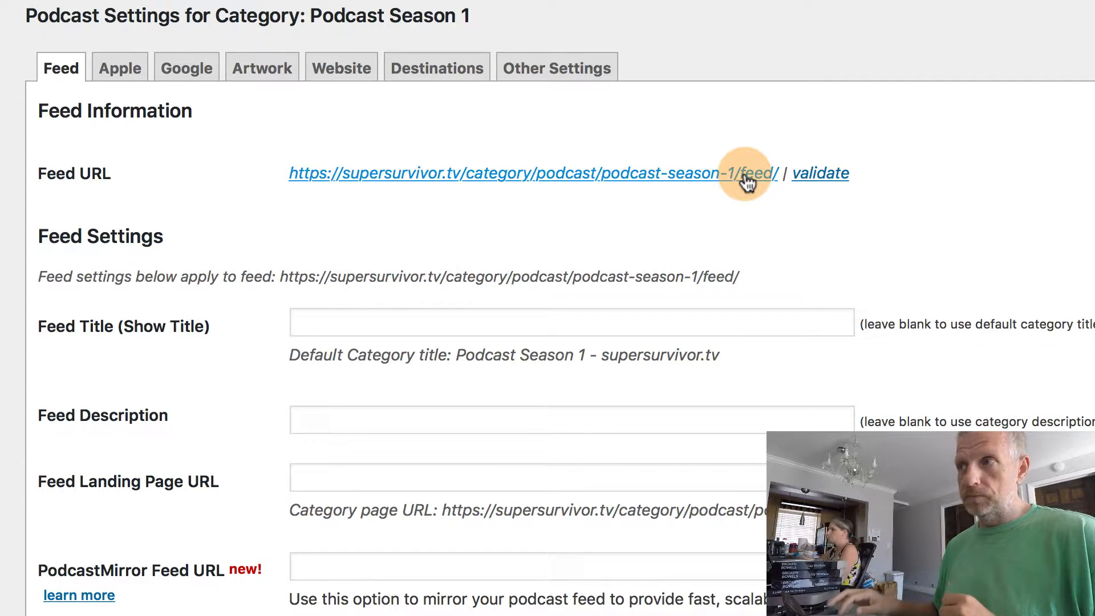
Validate the Podcast Season 1 feed in Cast Feed Validator and check the OK result and 1400px artwork.
left_click(820, 174, "super")
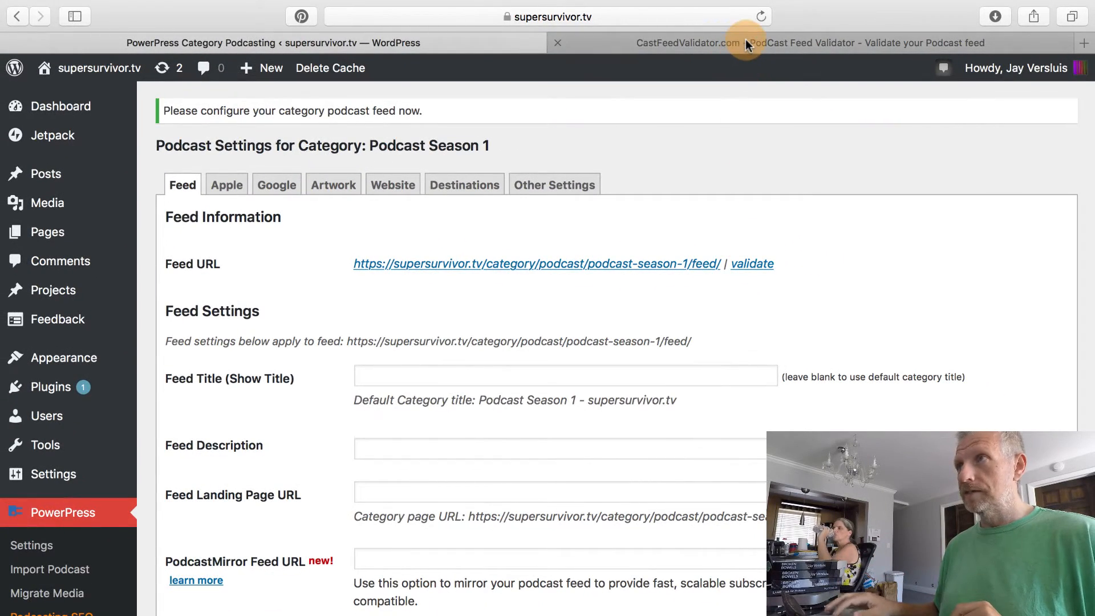
left_click(745, 41)
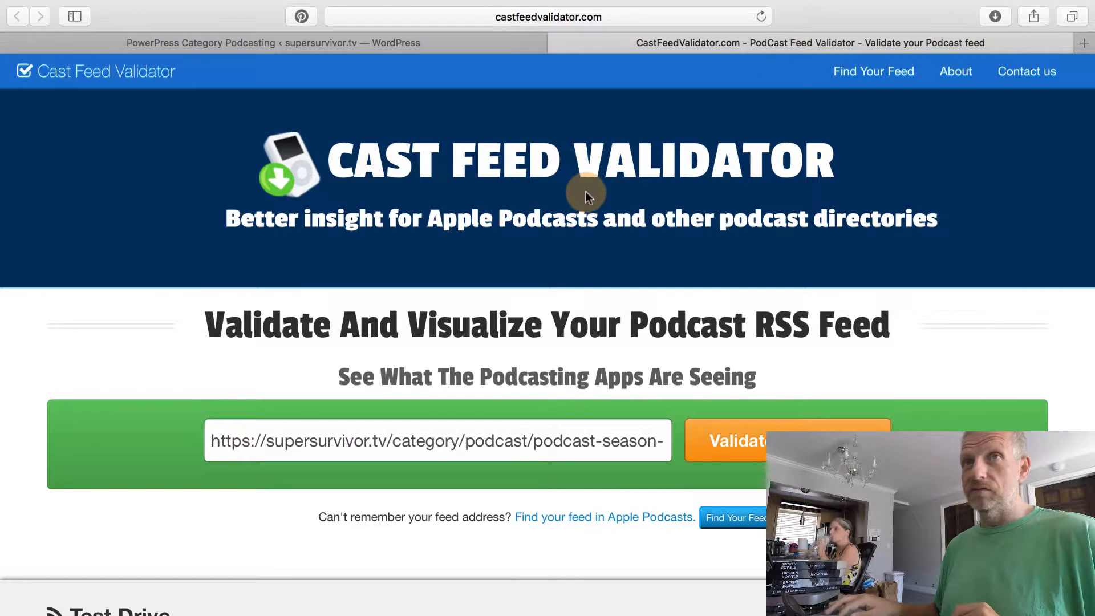
scroll(125, 355, "down", 5)
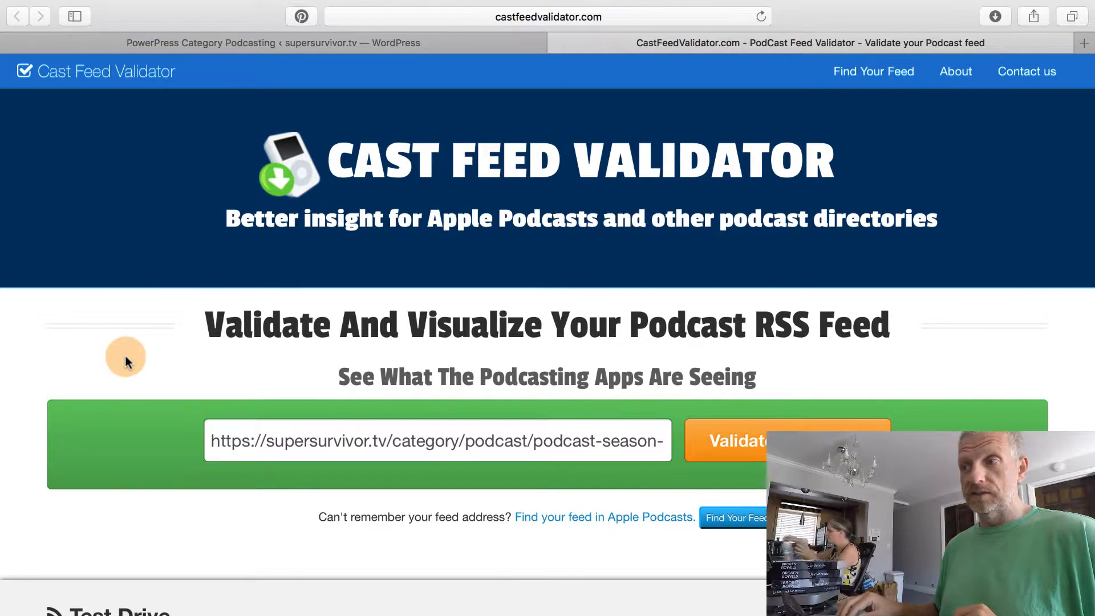
scroll(125, 355, "up", 5)
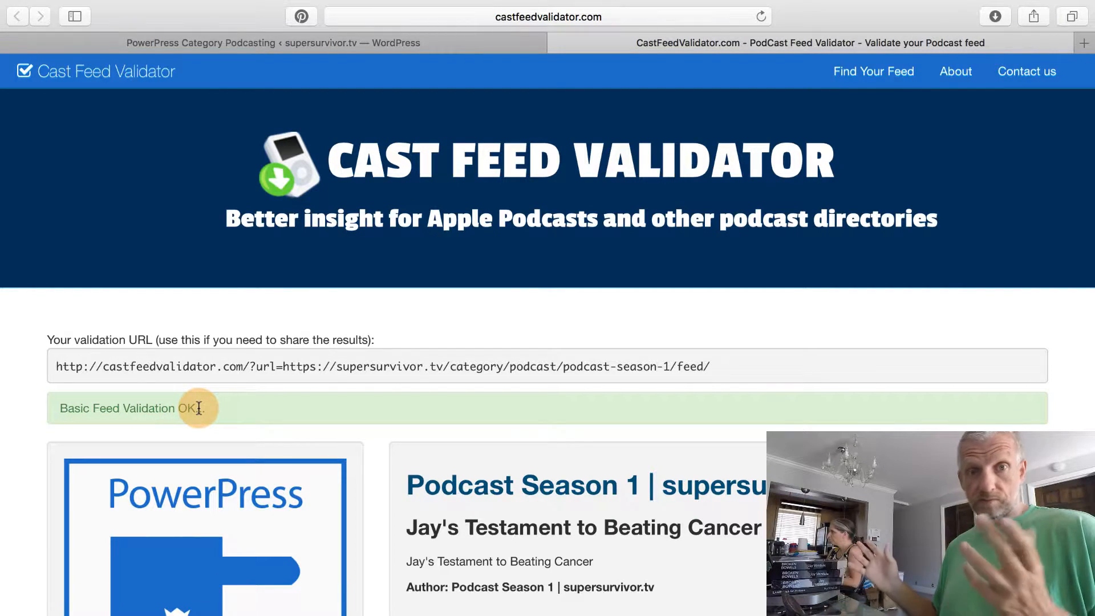
scroll(406, 488, "down", 5)
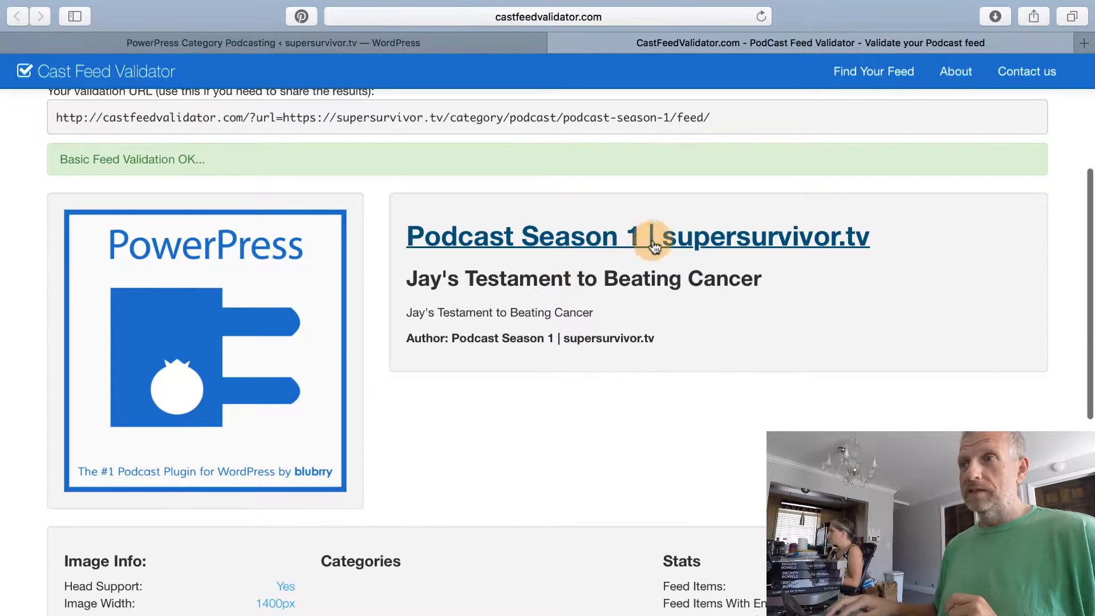
scroll(524, 389, "down", 2)
scroll(524, 388, "down", 2)
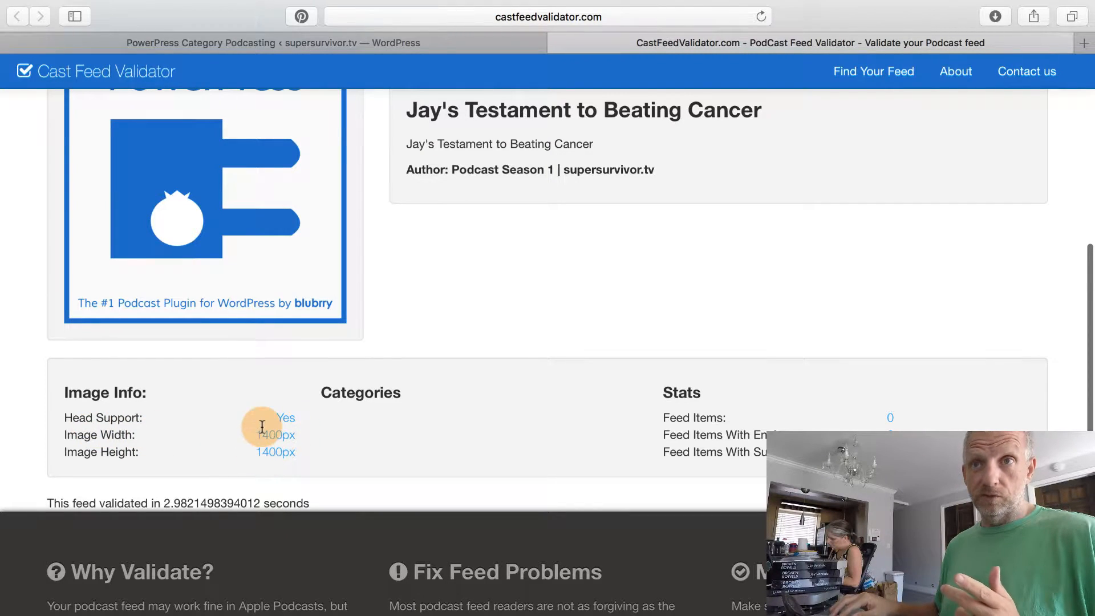
scroll(262, 431, "up", 3)
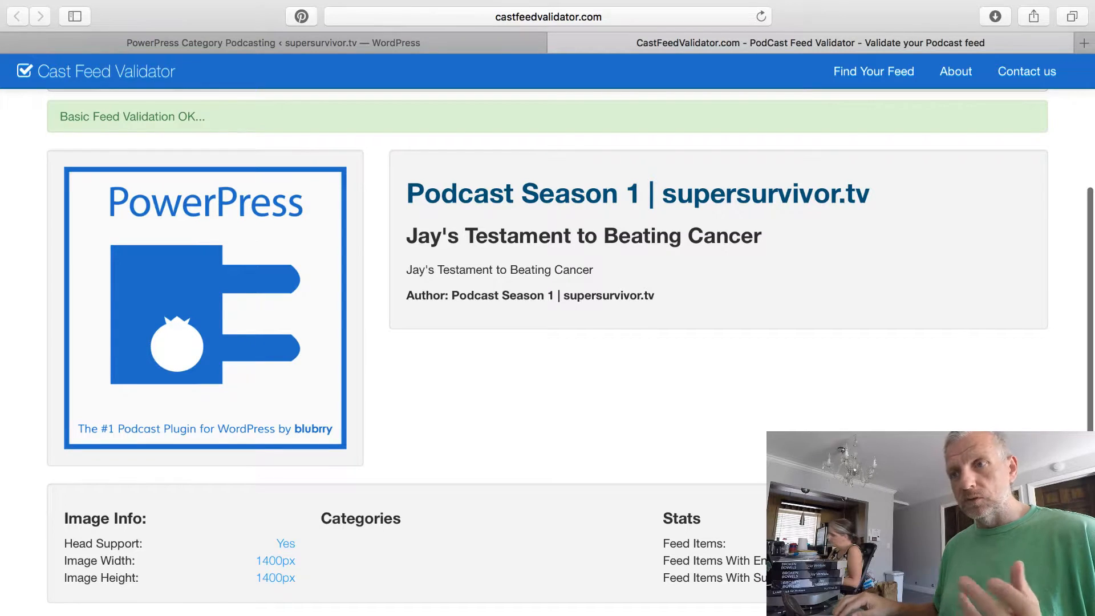
scroll(547, 342, "down", 5)
scroll(548, 342, "up", 2)
scroll(548, 342, "up", 5)
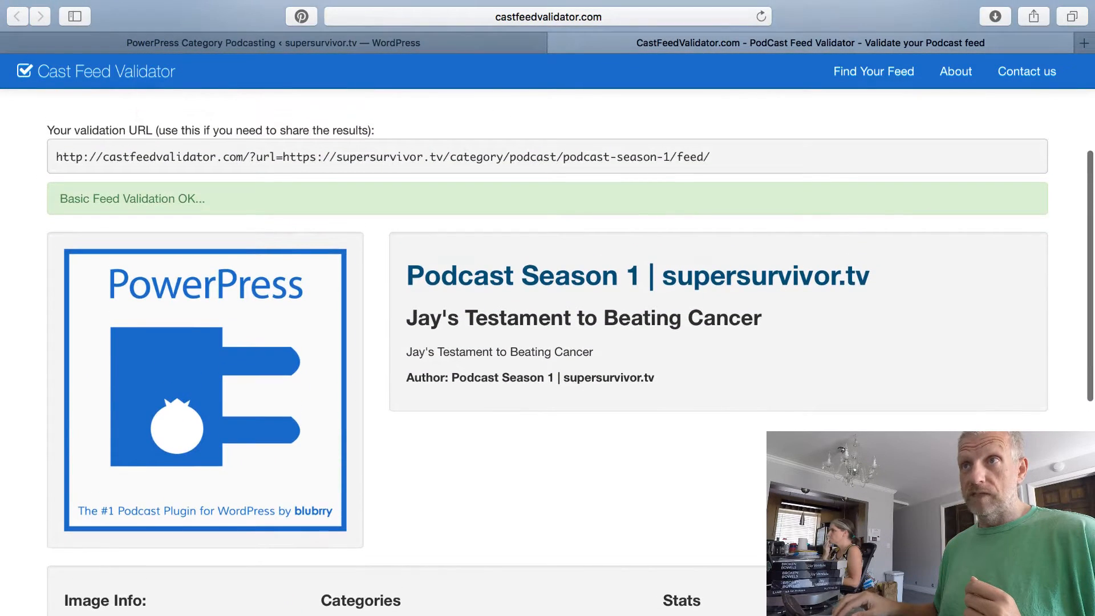
scroll(548, 342, "up", 1)
scroll(547, 342, "down", 1)
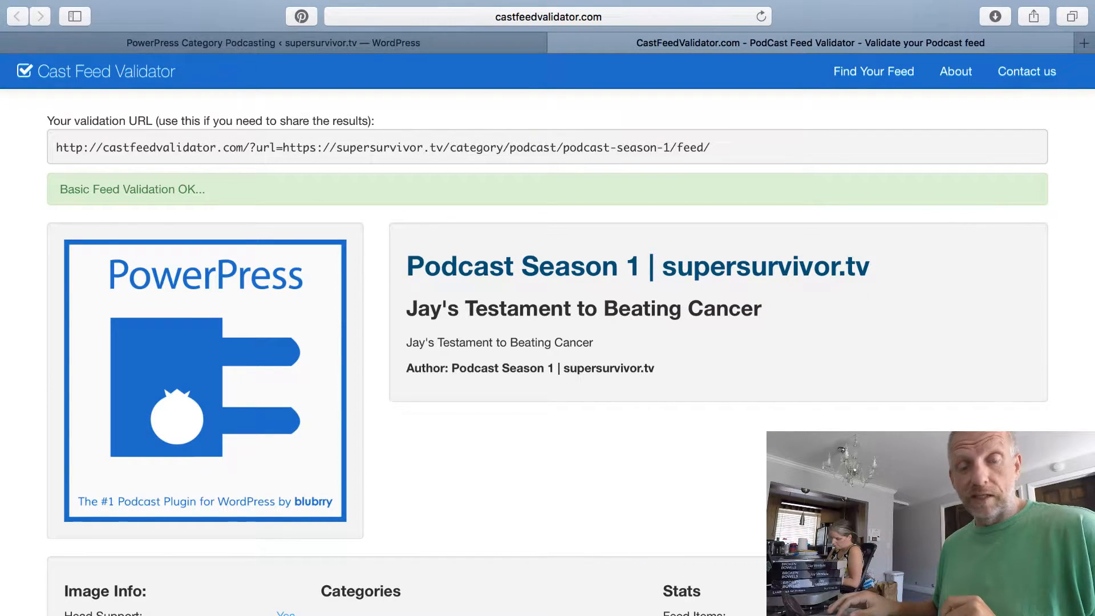
left_click(418, 42)
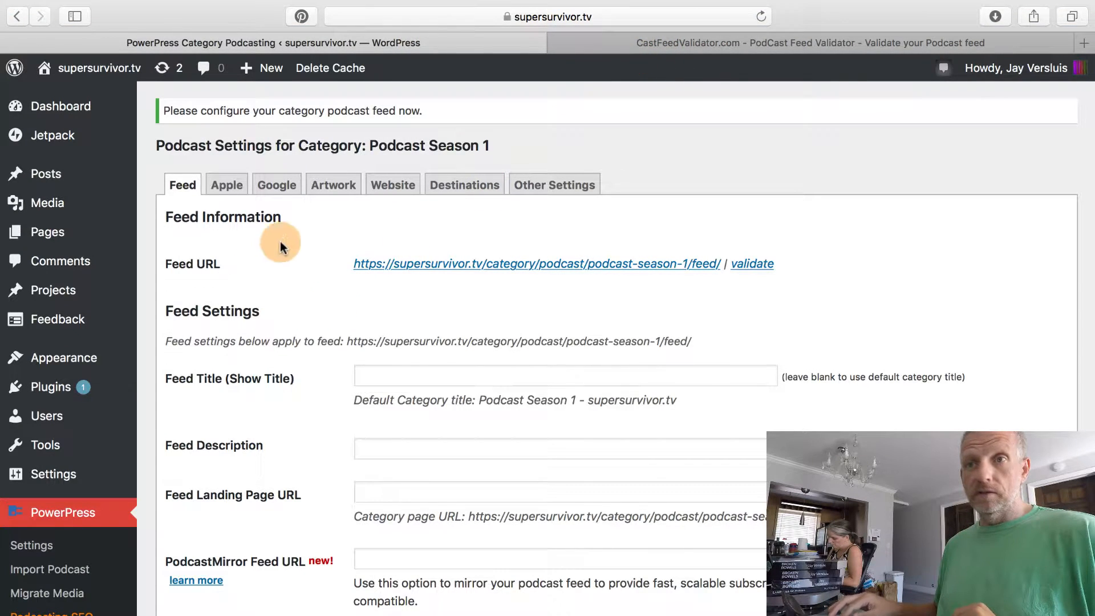
Compare with how the existing podcast's title appears in its iTunes listing.
scroll(293, 435, "down", 3)
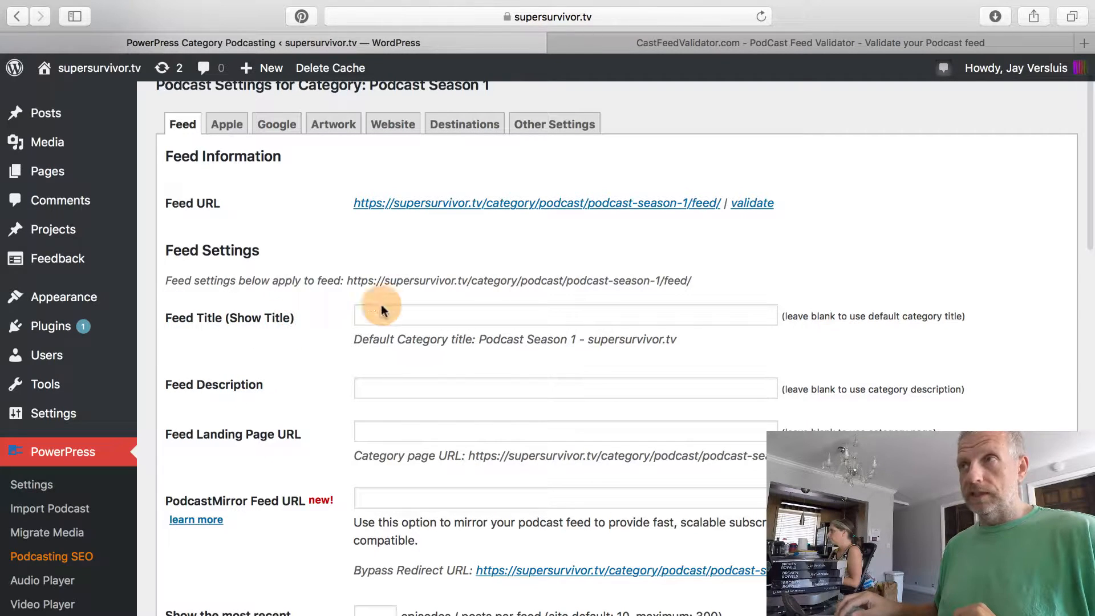
key("ctrl+Right")
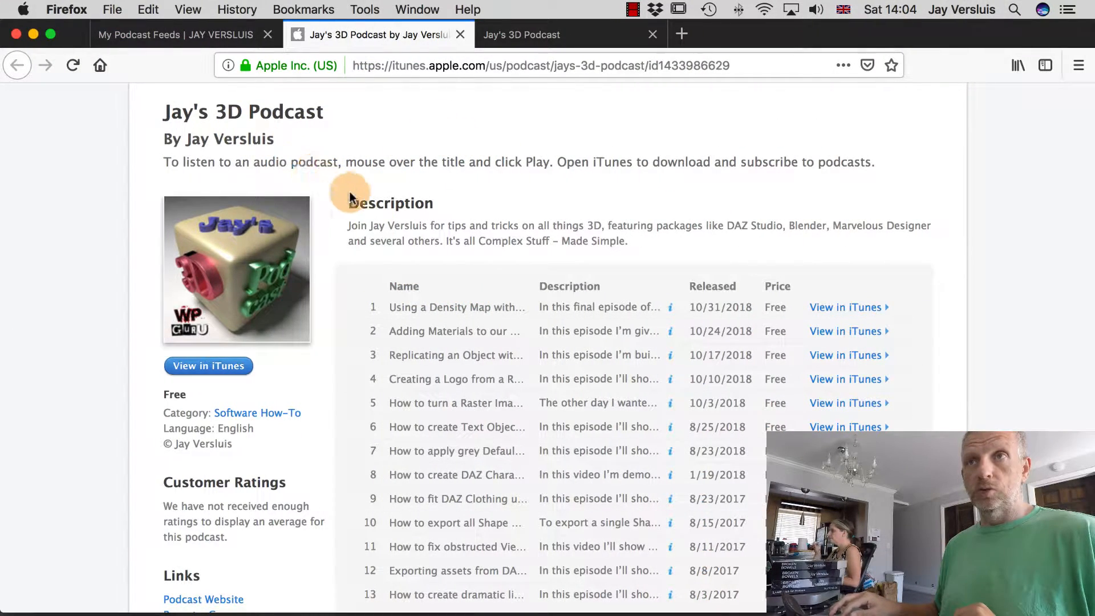
left_click_drag(162, 114, 335, 118)
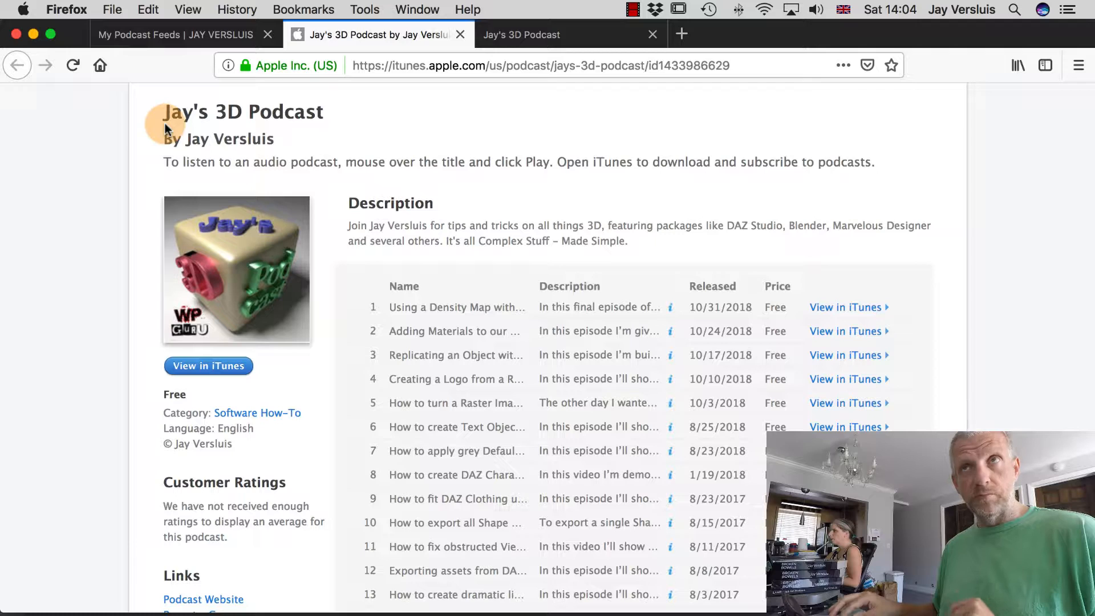
key("ctrl+Left")
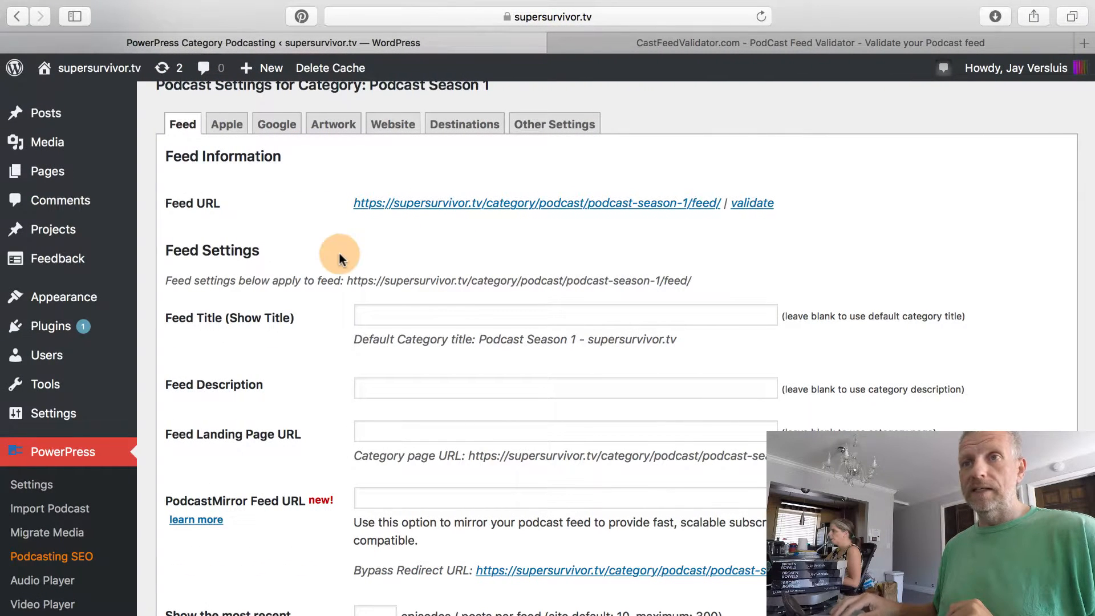
scroll(340, 253, "up", 1)
Set the Feed Title to 'SUPER SURVIVOR - Season 1'.
left_click(384, 327)
type("SUPER SURVIVOR - Season 1")
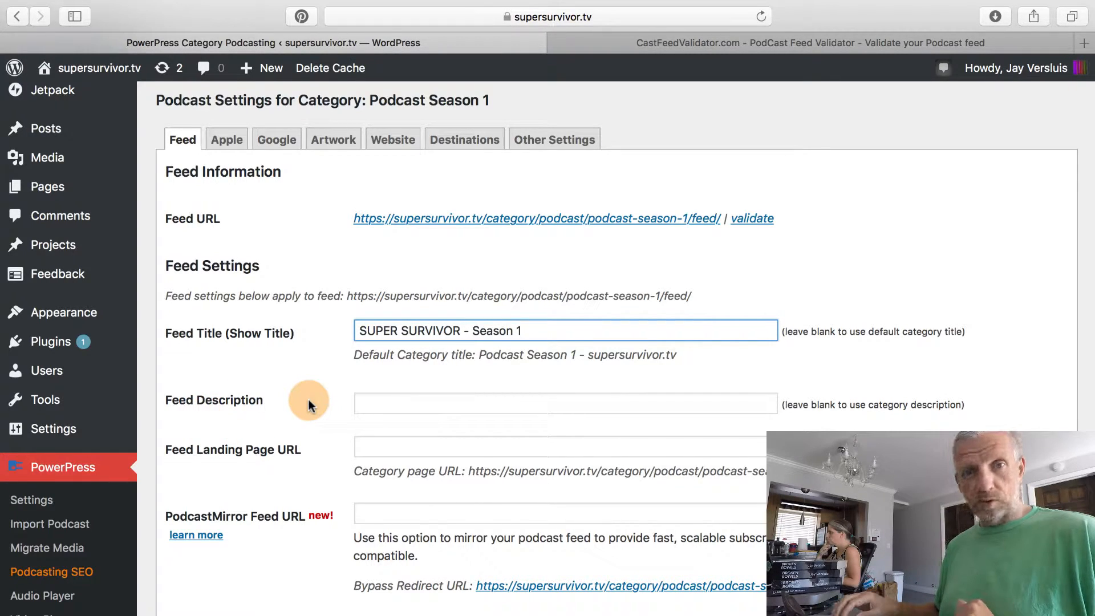
scroll(308, 404, "down", 3)
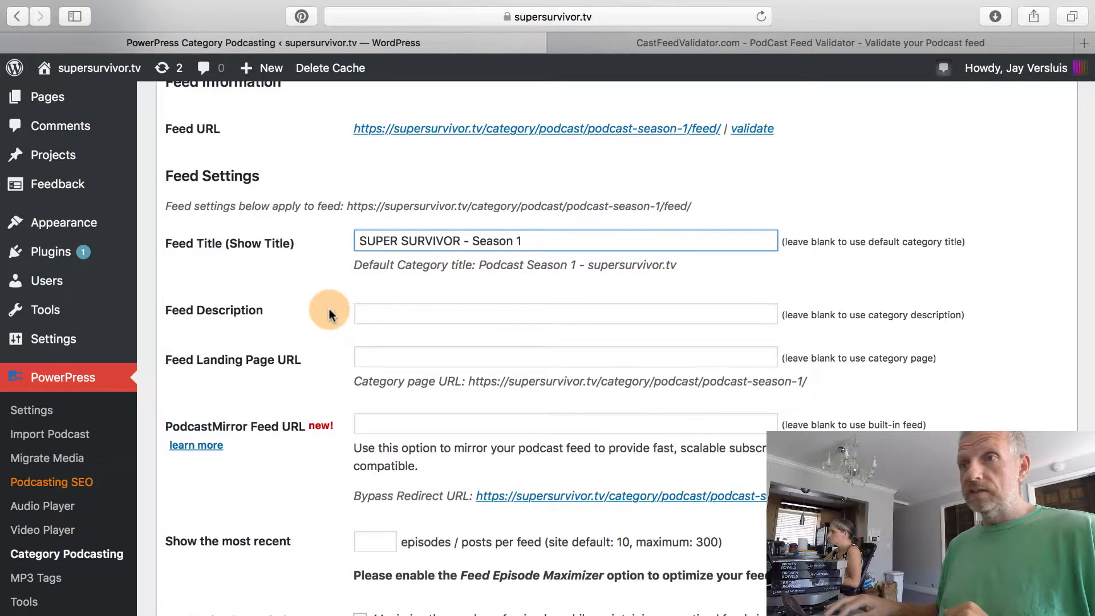
Leave Feed Description blank so the category's own description is used.
left_click(390, 313)
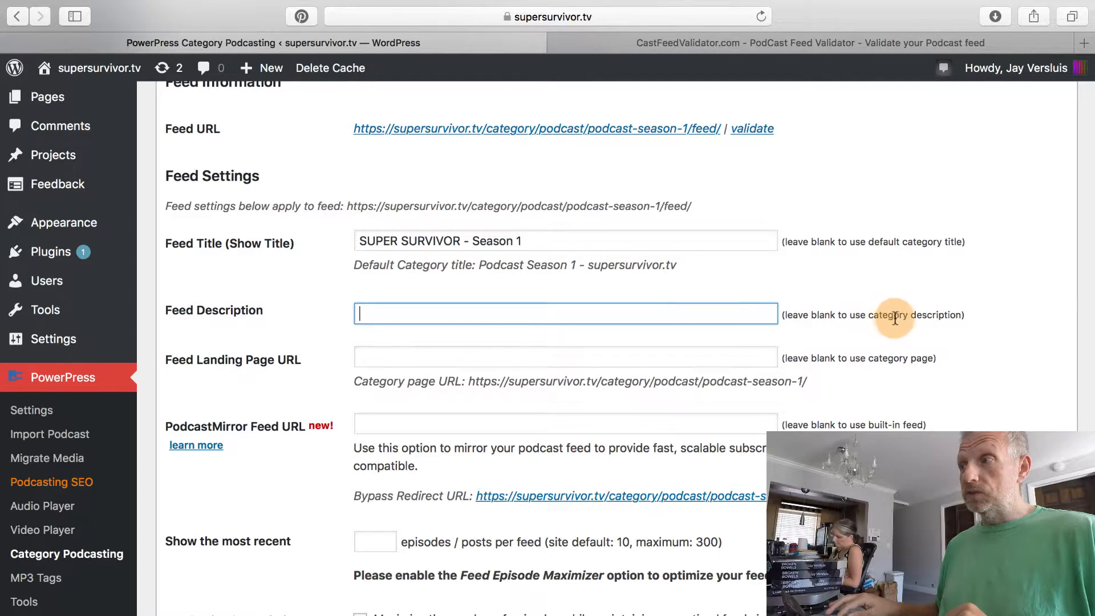
left_click_drag(868, 315, 966, 316)
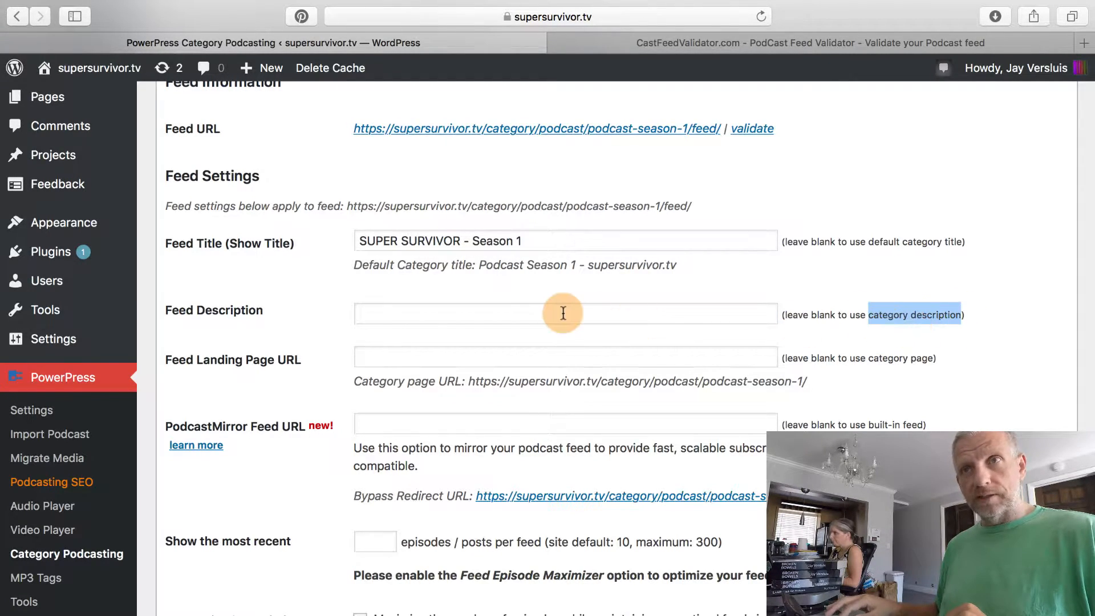
mouse_move(129, 311)
scroll(129, 312, "up", 1)
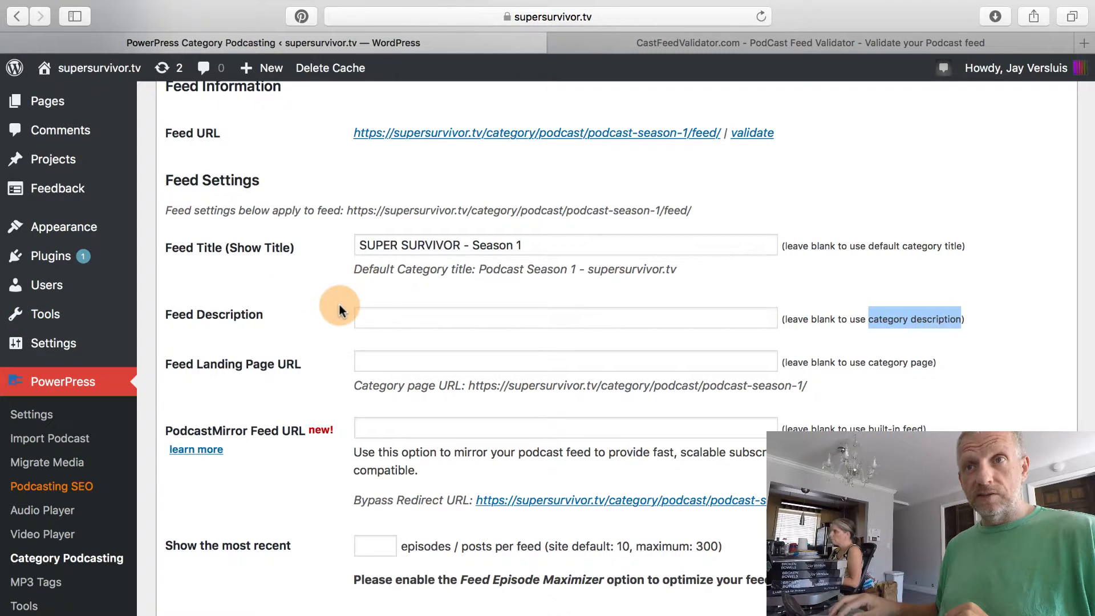
scroll(317, 319, "up", 2)
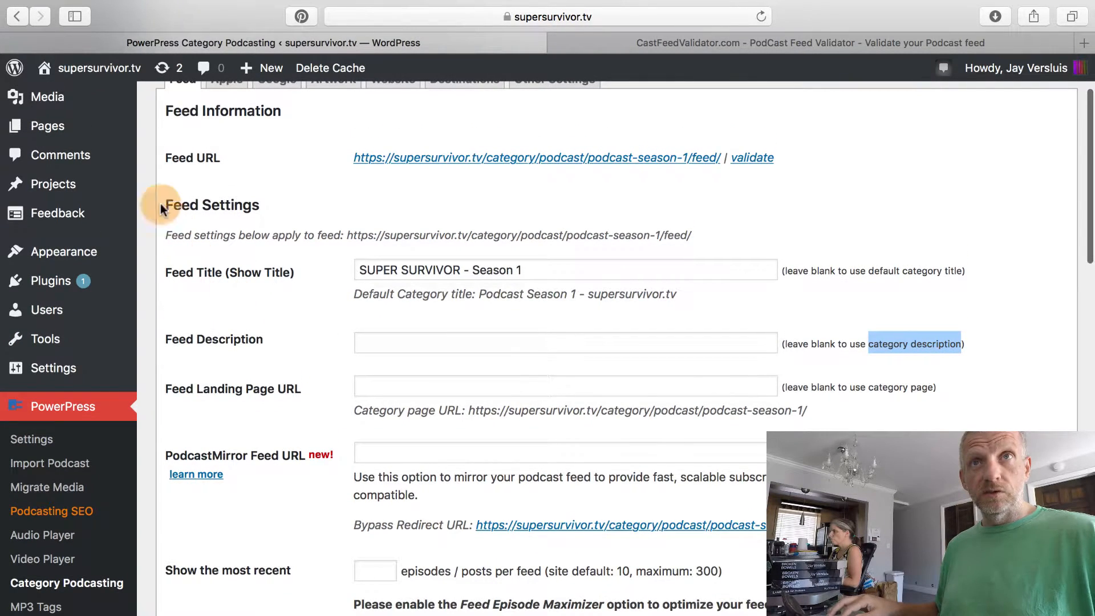
mouse_move(126, 132)
scroll(127, 132, "up", 3)
mouse_move(76, 127)
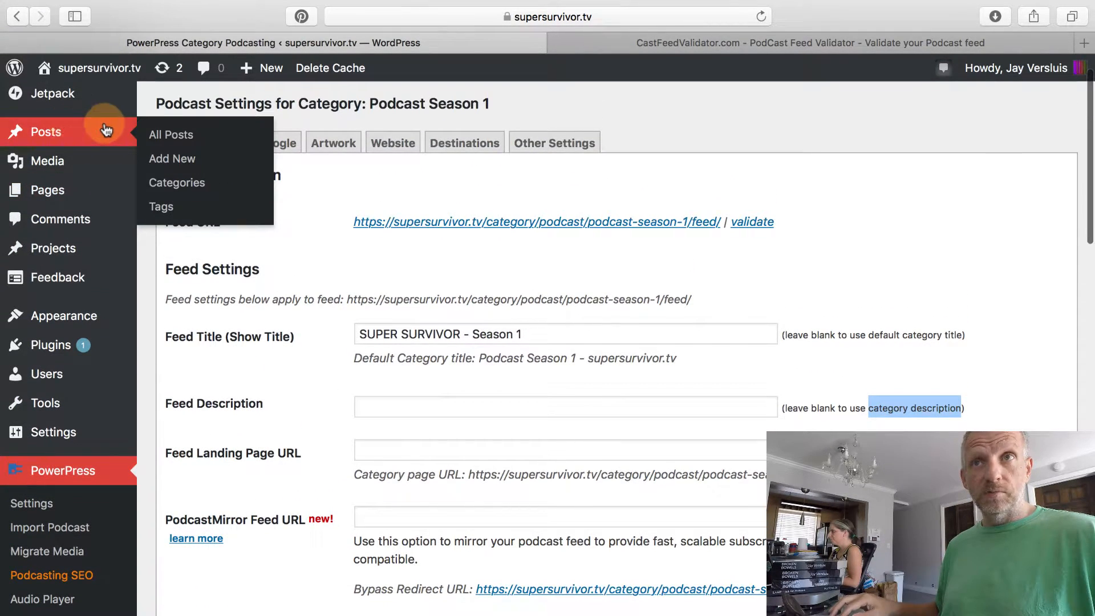
Open the Podcast Season 1 category for editing in a new Categories tab.
left_click(180, 189, "super")
left_click(864, 37)
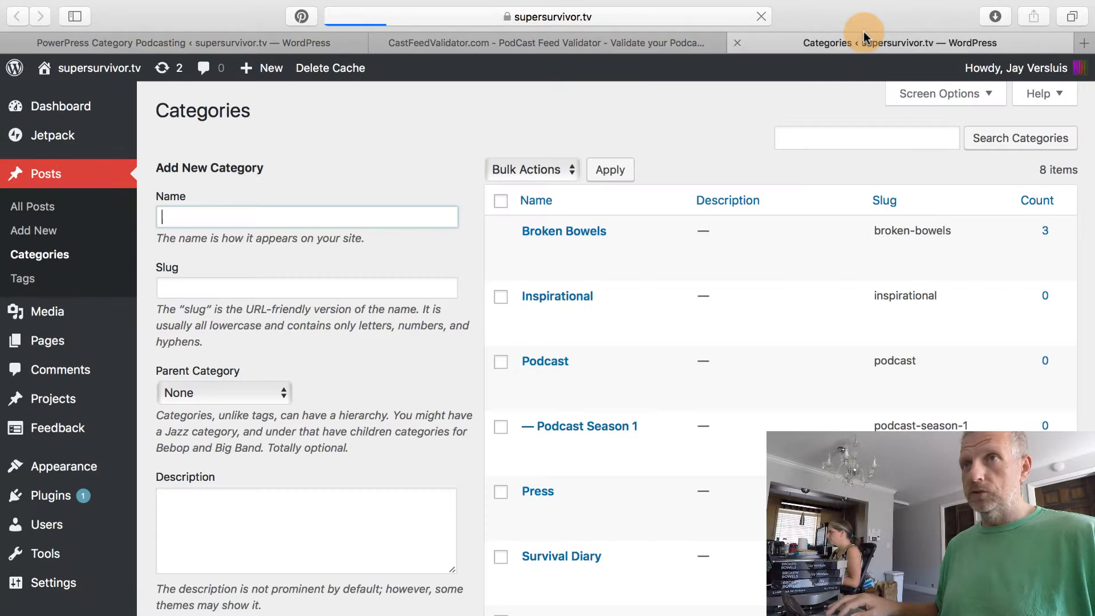
left_click(443, 213)
scroll(403, 338, "down", 3)
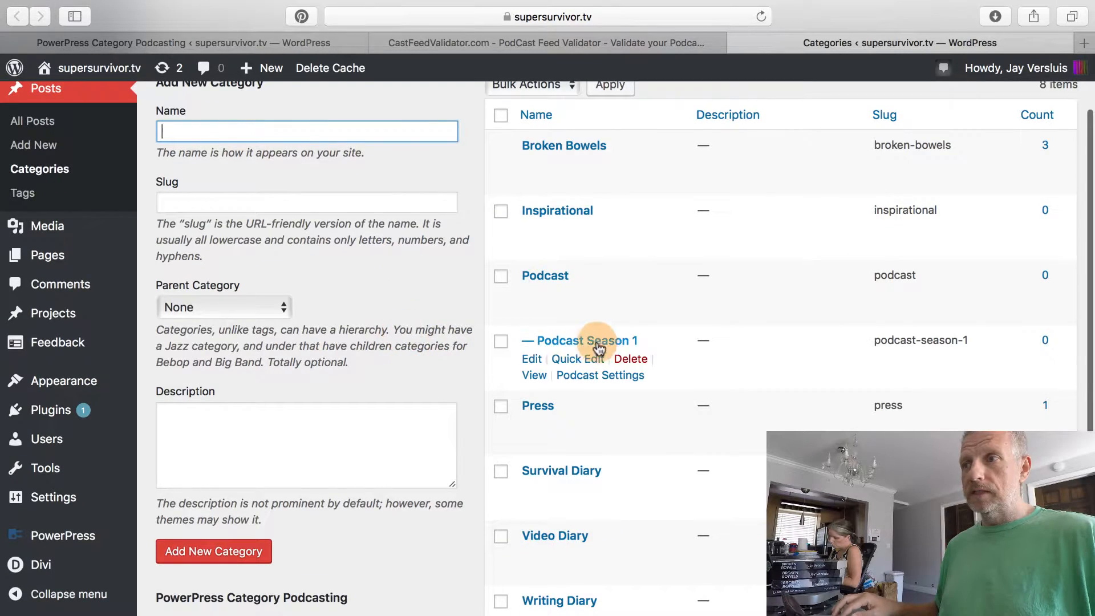
left_click(595, 343)
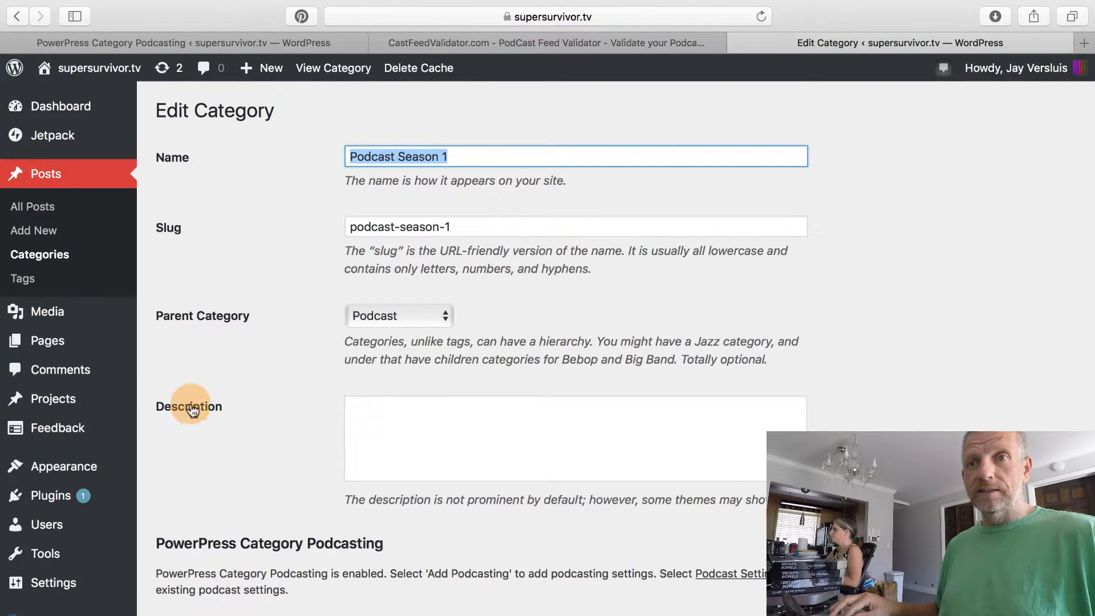
Describe the host's post-cancer survival journey and inspirational moments, then update the category.
left_click(392, 421)
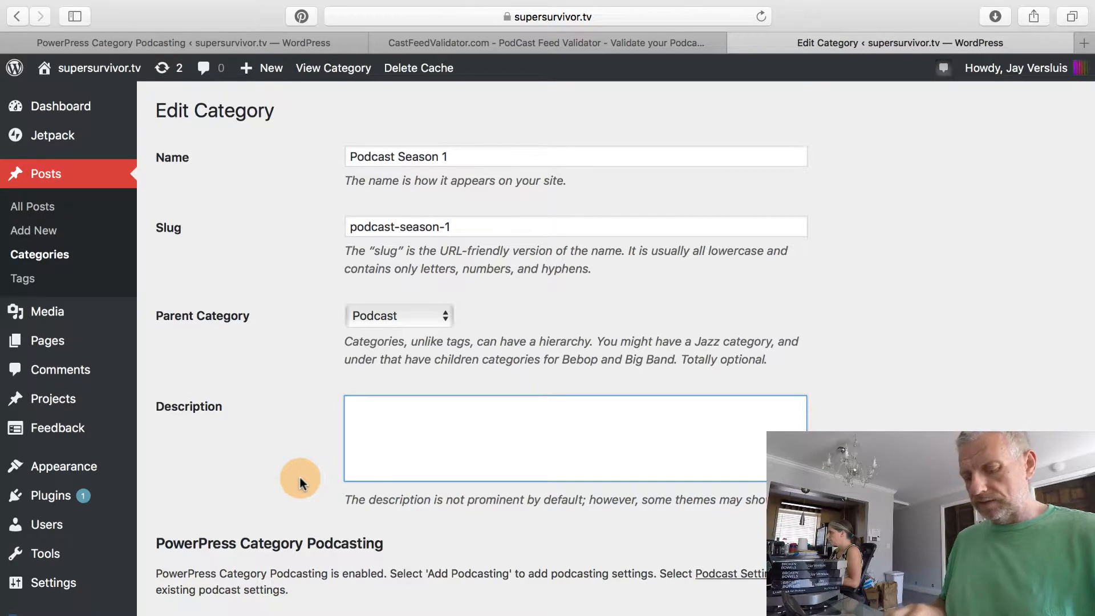
type("Join Jay Versluis in his post cancer survival journey and inspirational moments that")
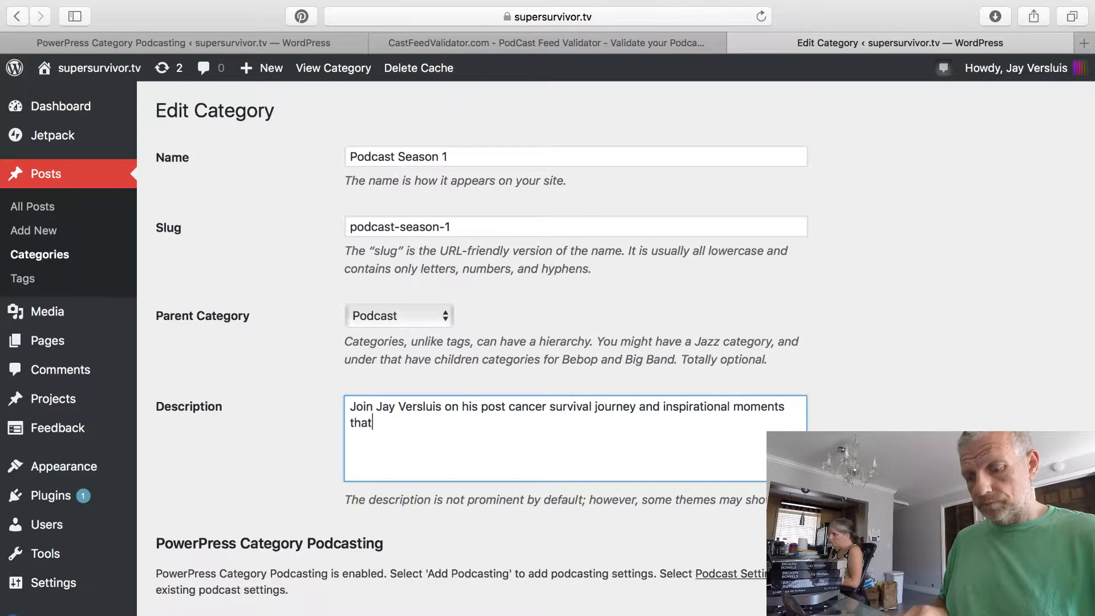
type("h it.")
scroll(280, 497, "down", 3)
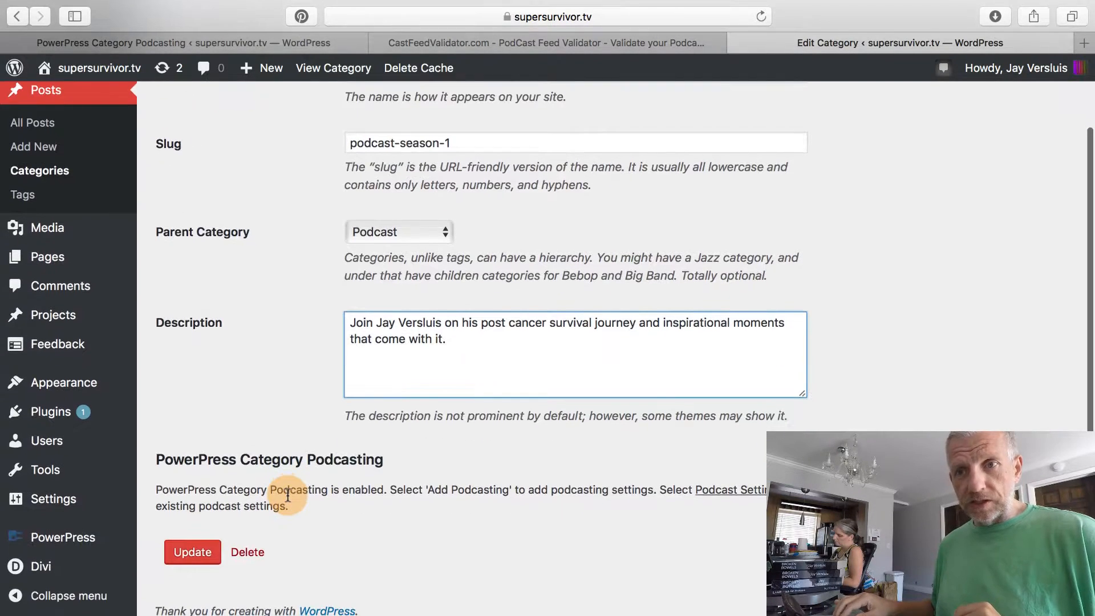
left_click(188, 551)
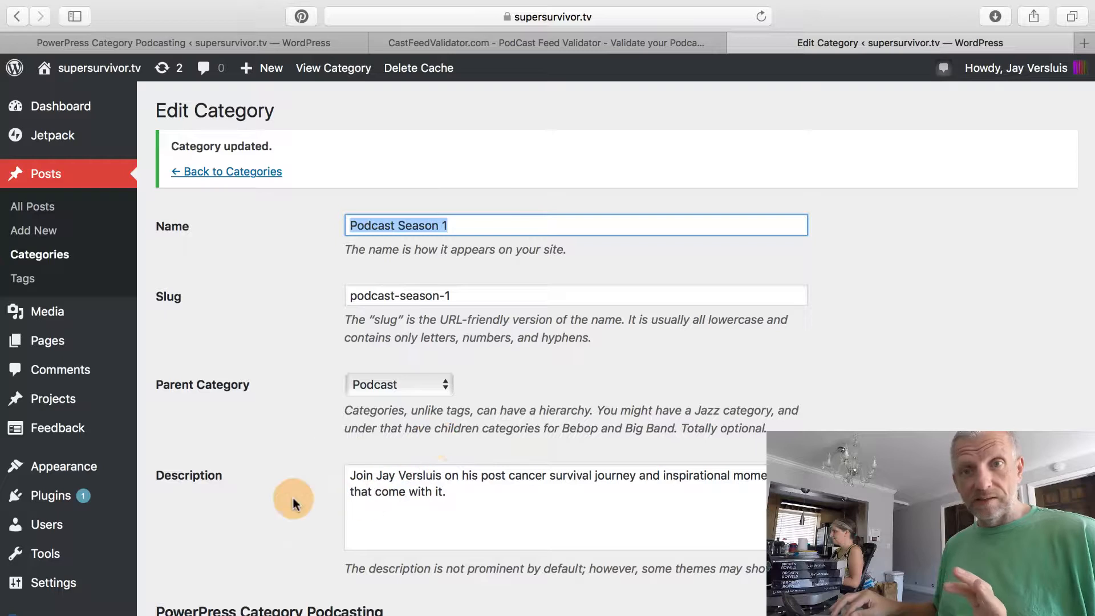
Close the Edit Category tab, copy the category page URL from the feed settings, and open a new tab.
left_click(735, 41)
left_click(425, 46)
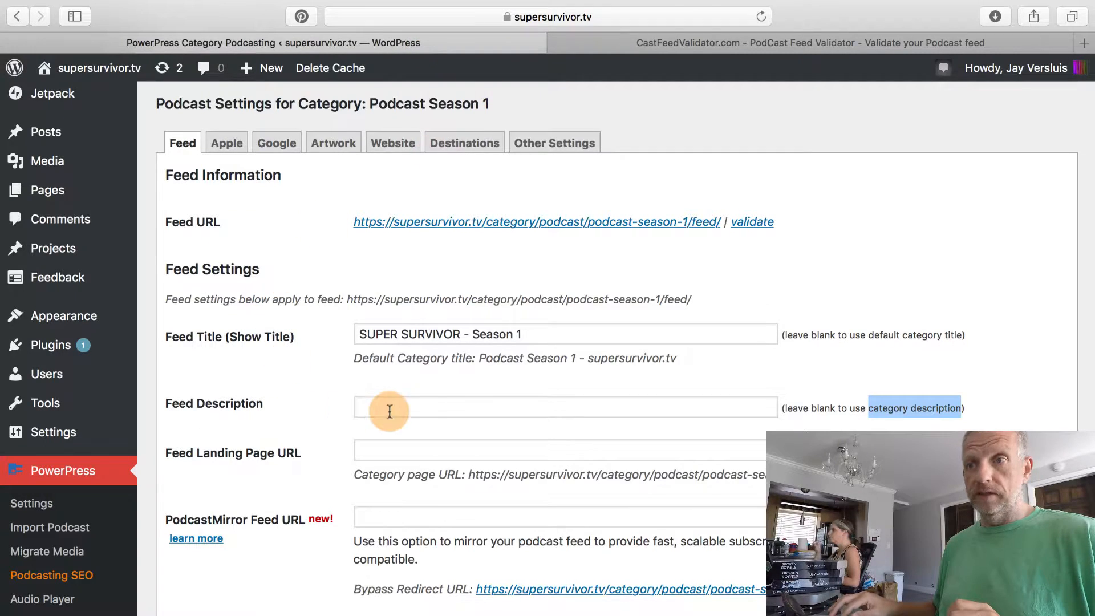
left_click(421, 407)
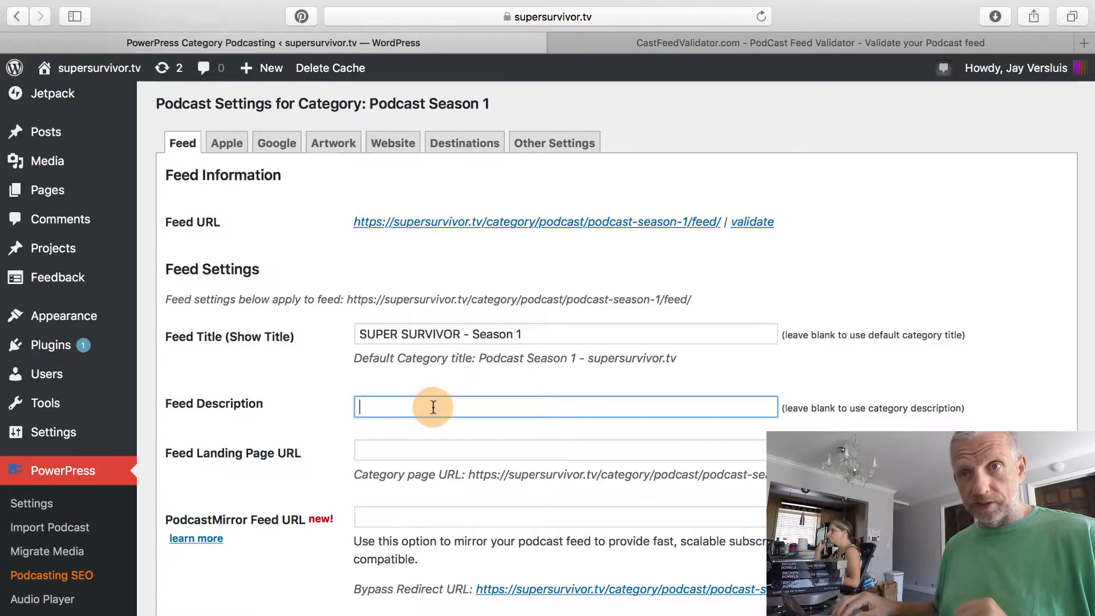
scroll(433, 457, "down", 2)
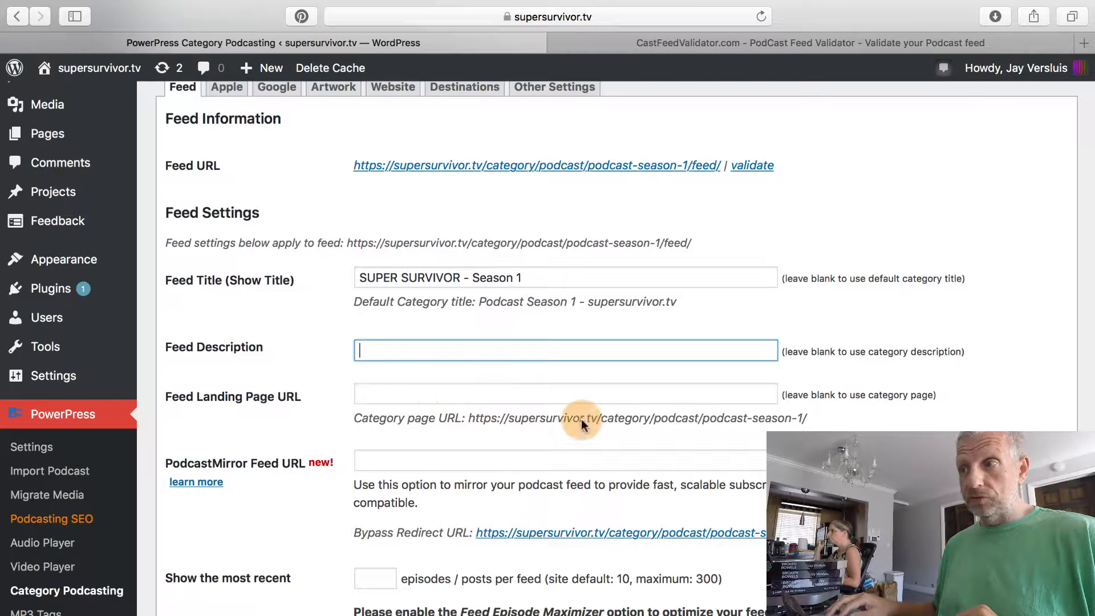
left_click_drag(806, 418, 472, 421)
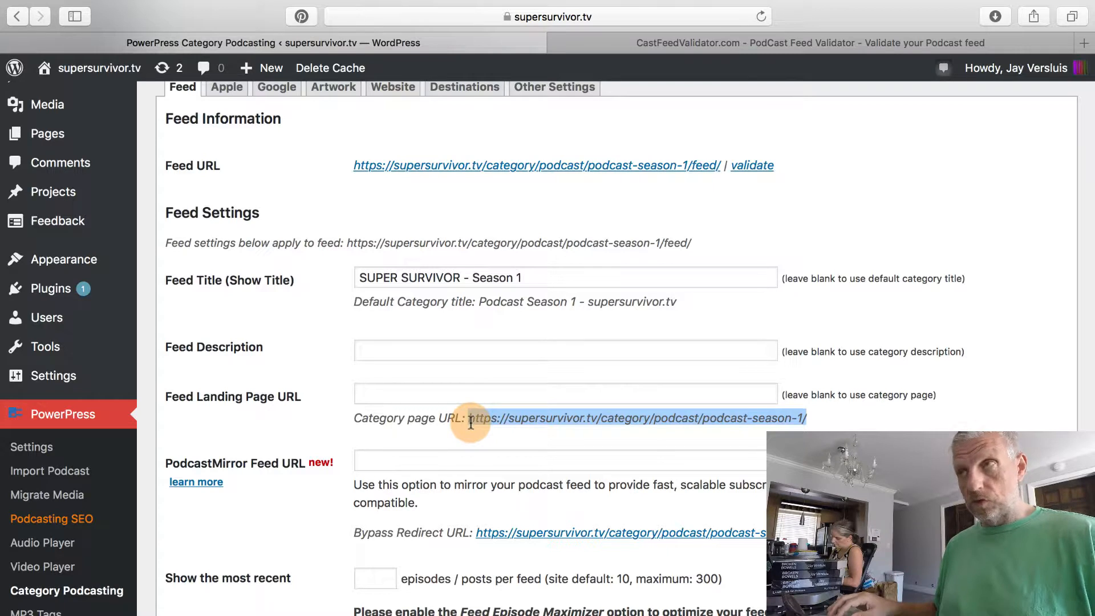
left_click(1084, 42)
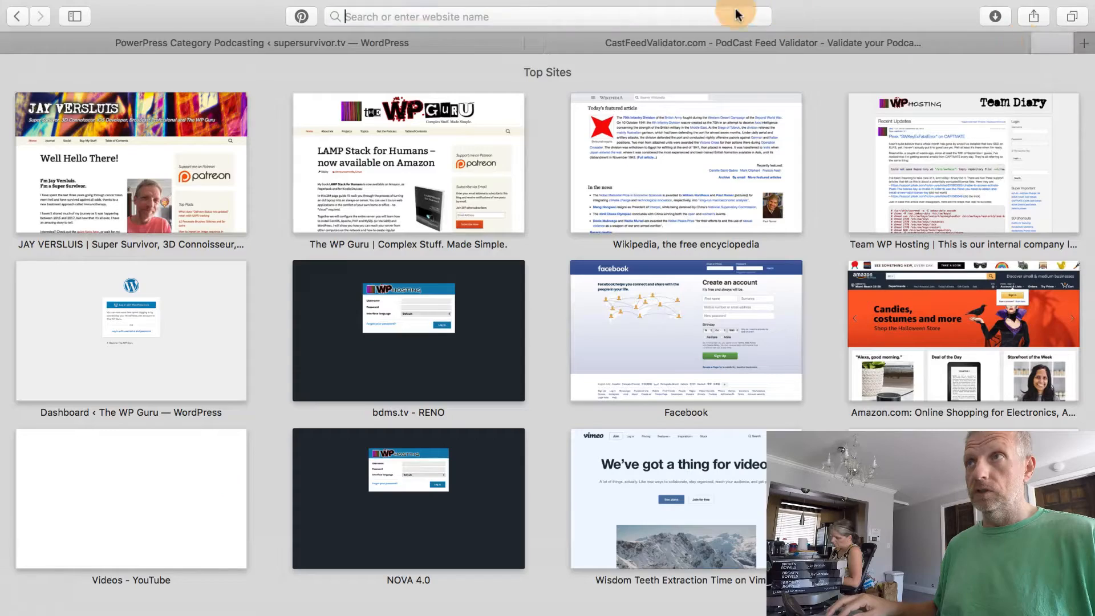
Load the copied Podcast Season 1 category URL, which shows No Results Found.
key("super+v")
key("Return")
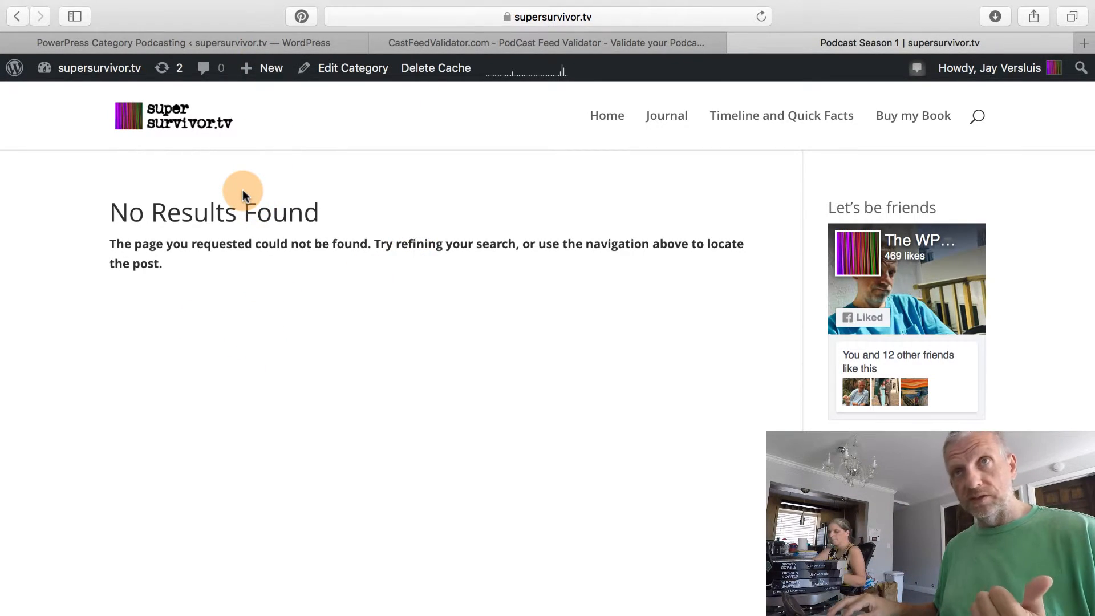
Return to the Season 1 feed settings and go to the 'Show the most recent' episodes field.
left_click(237, 42)
scroll(280, 375, "down", 5)
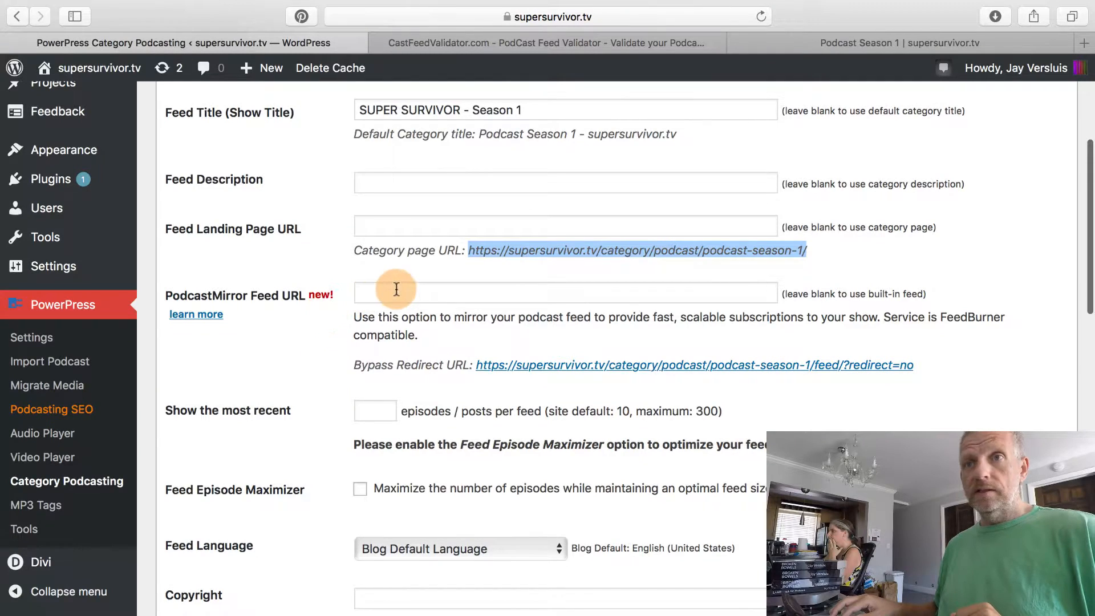
scroll(312, 393, "down", 3)
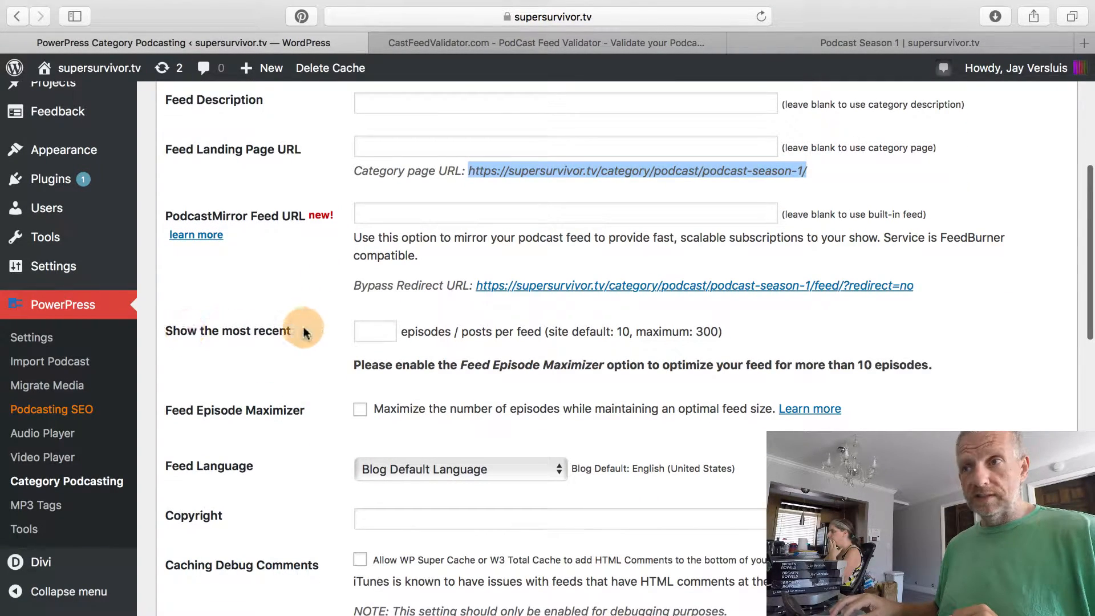
left_click(358, 337)
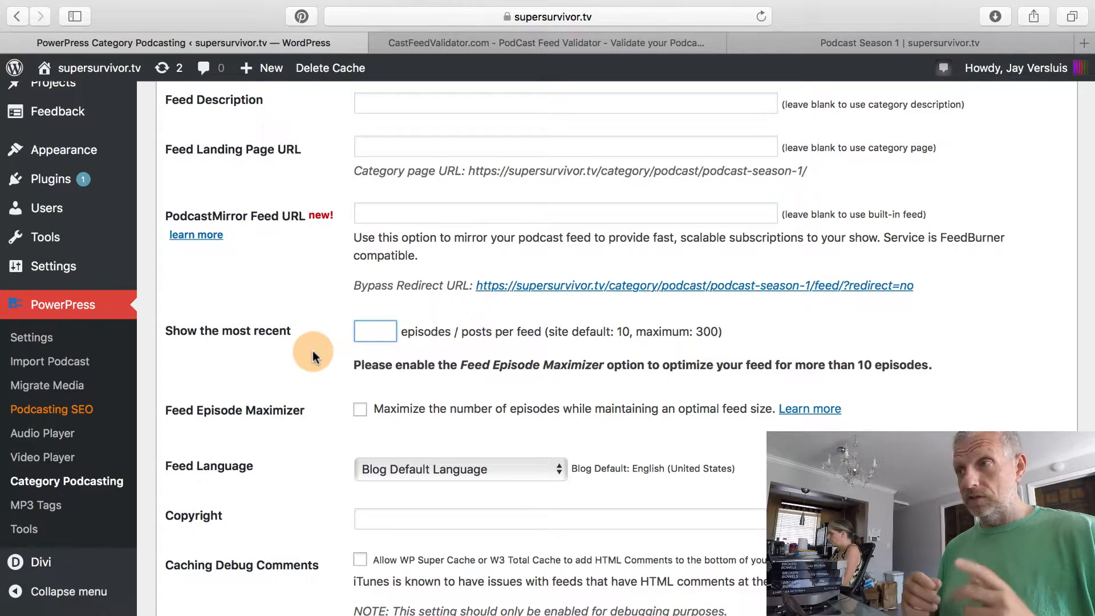
Show the 100 most recent episodes and enable Feed Episode Maximizer.
type("100")
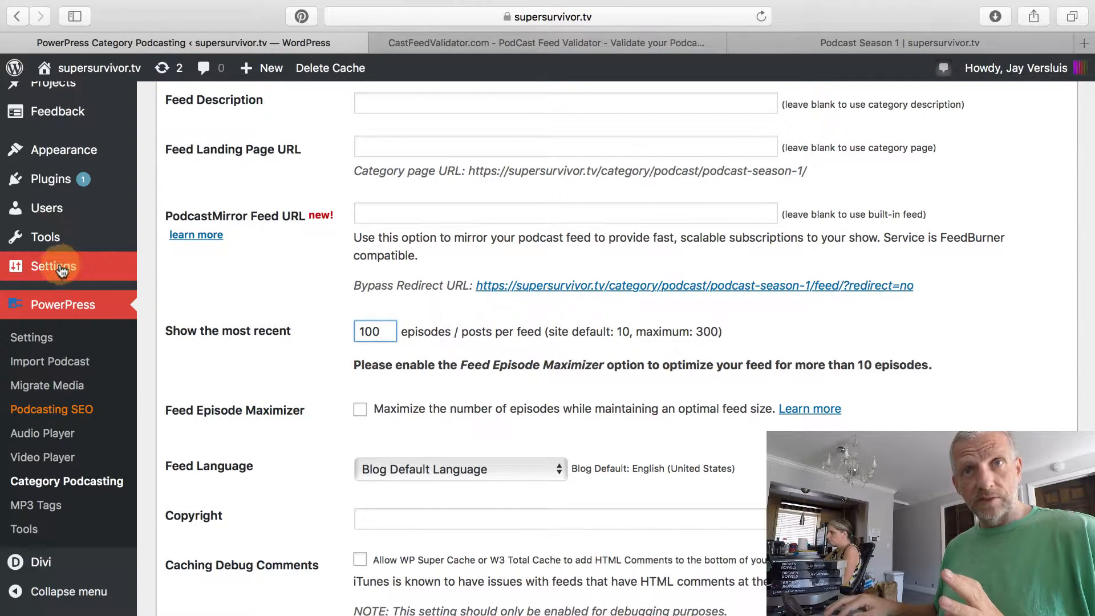
mouse_move(131, 270)
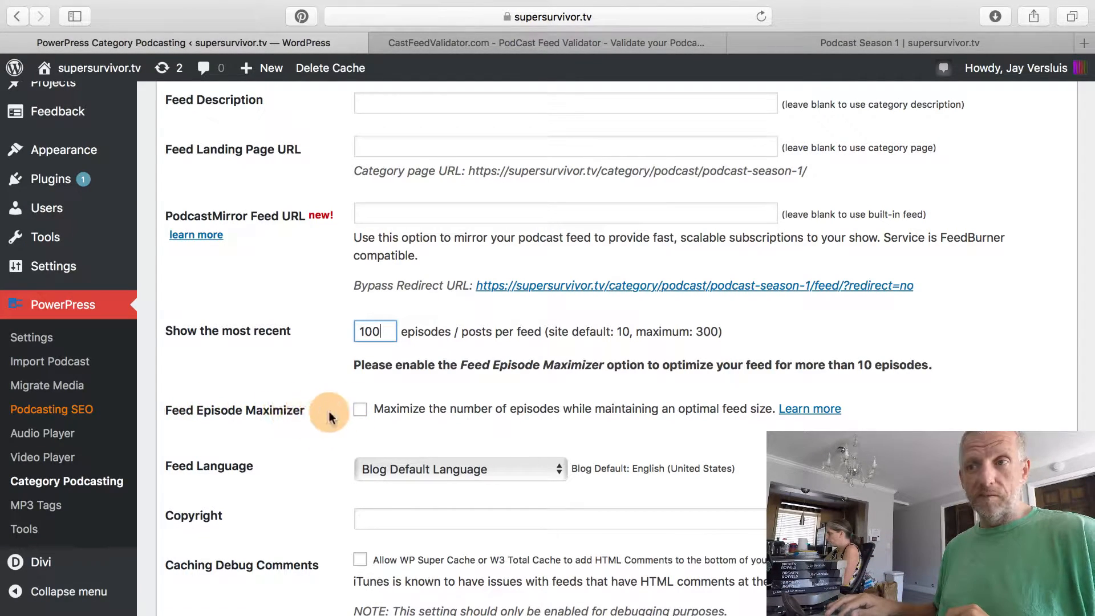
left_click(357, 415)
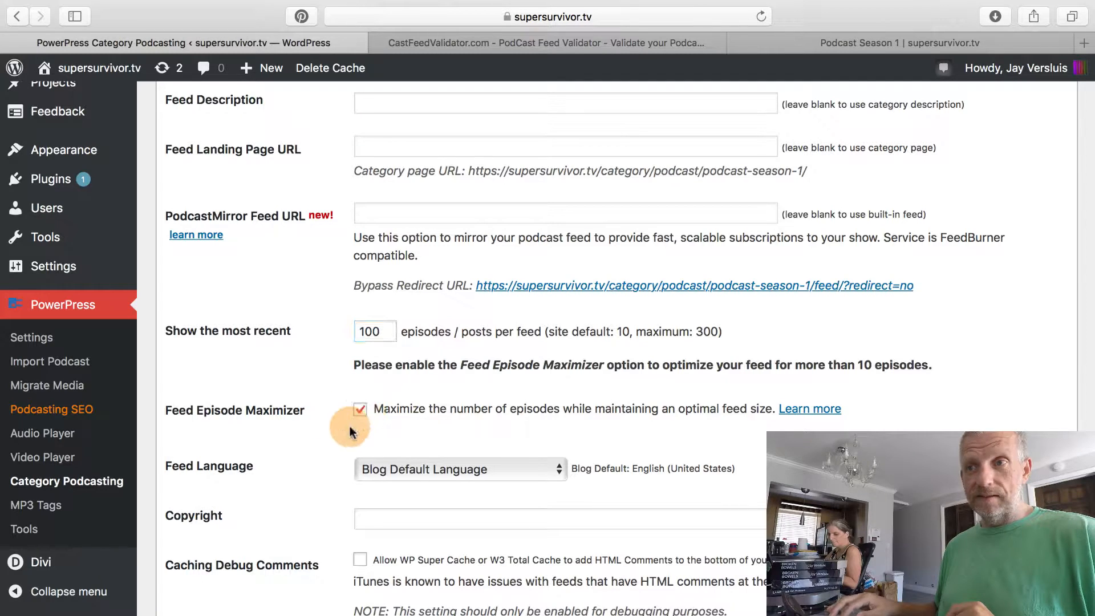
scroll(337, 450, "down", 3)
scroll(336, 448, "down", 2)
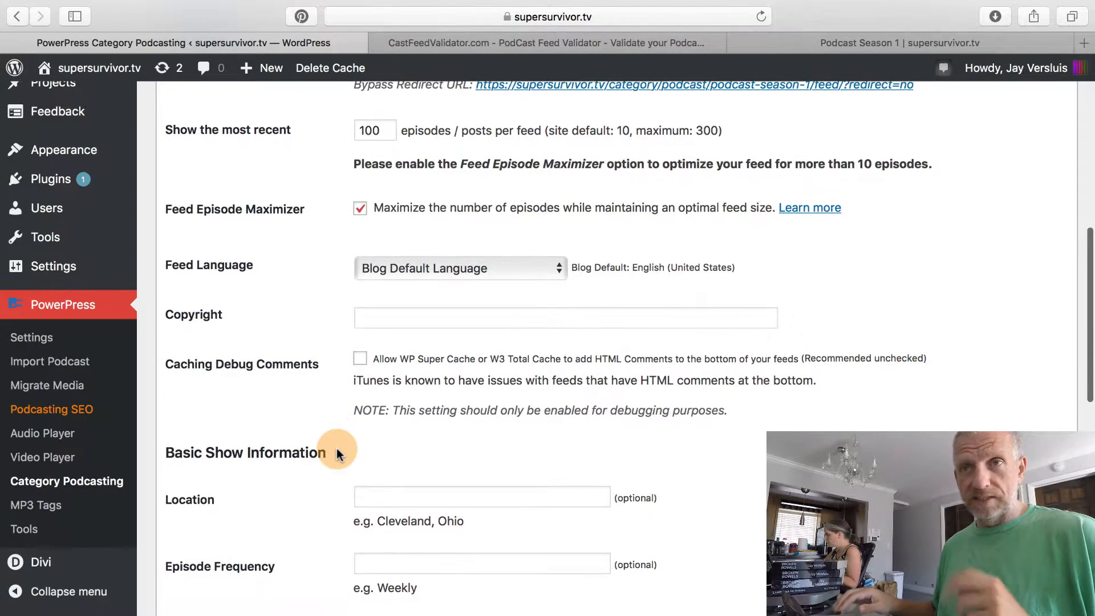
scroll(350, 282, "up", 2)
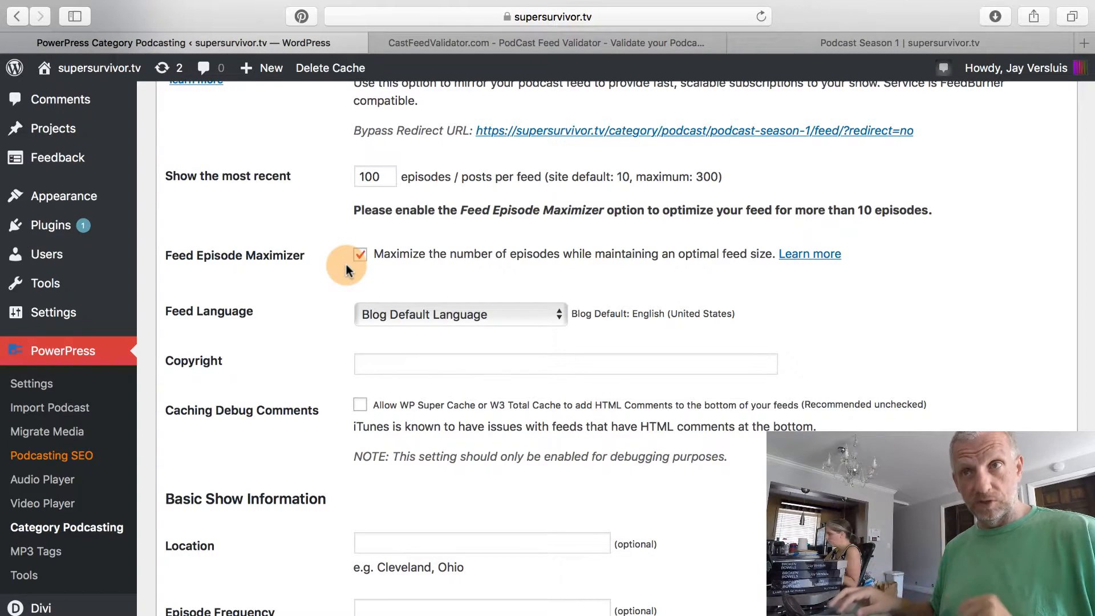
Enter a 2018 copyright notice with the host's name.
left_click(382, 363)
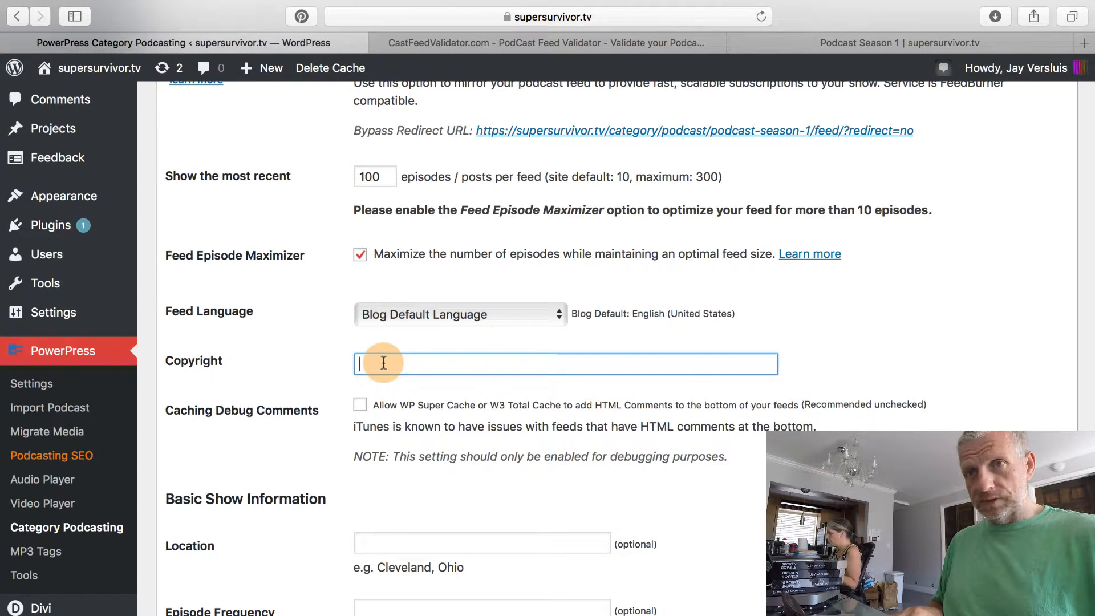
type("2018")
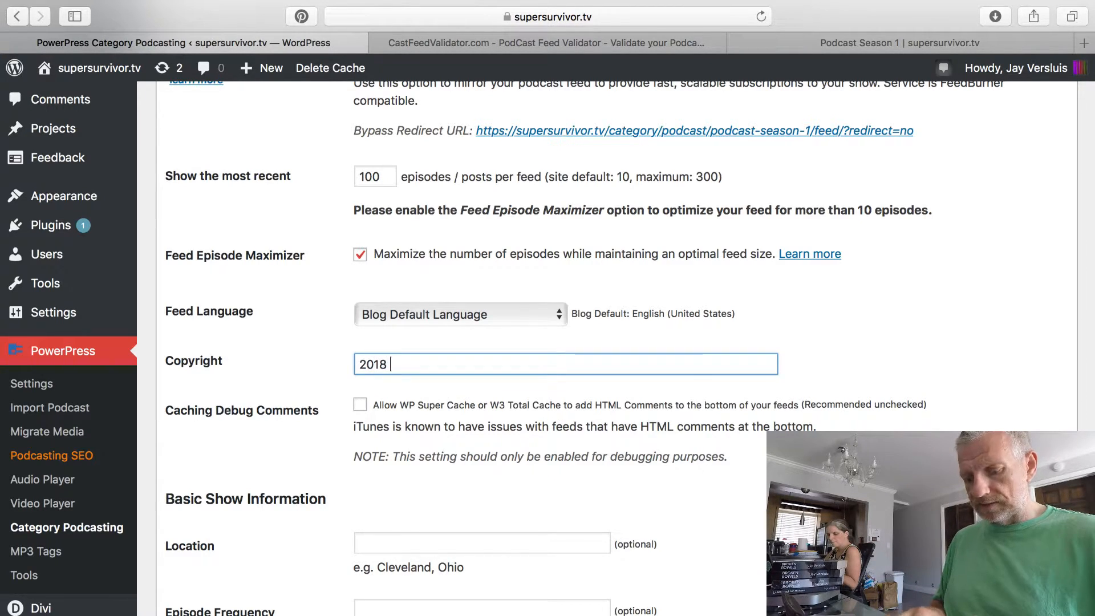
type(" bt Jay Versl​uis")
scroll(285, 350, "down", 6)
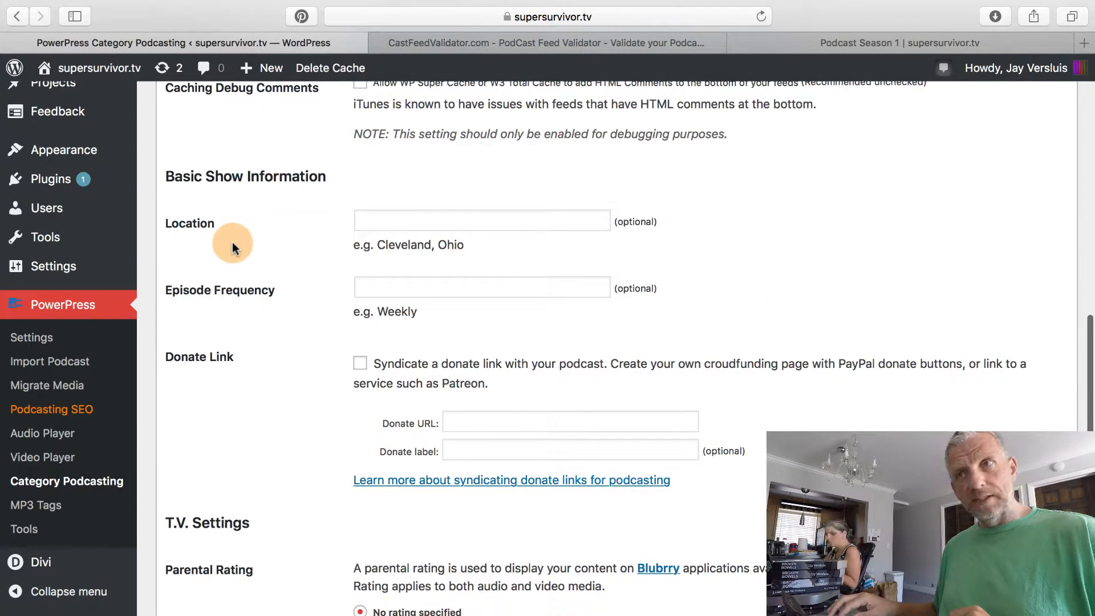
Enter Miami Beach, FL as the feed's Location.
left_click(445, 224)
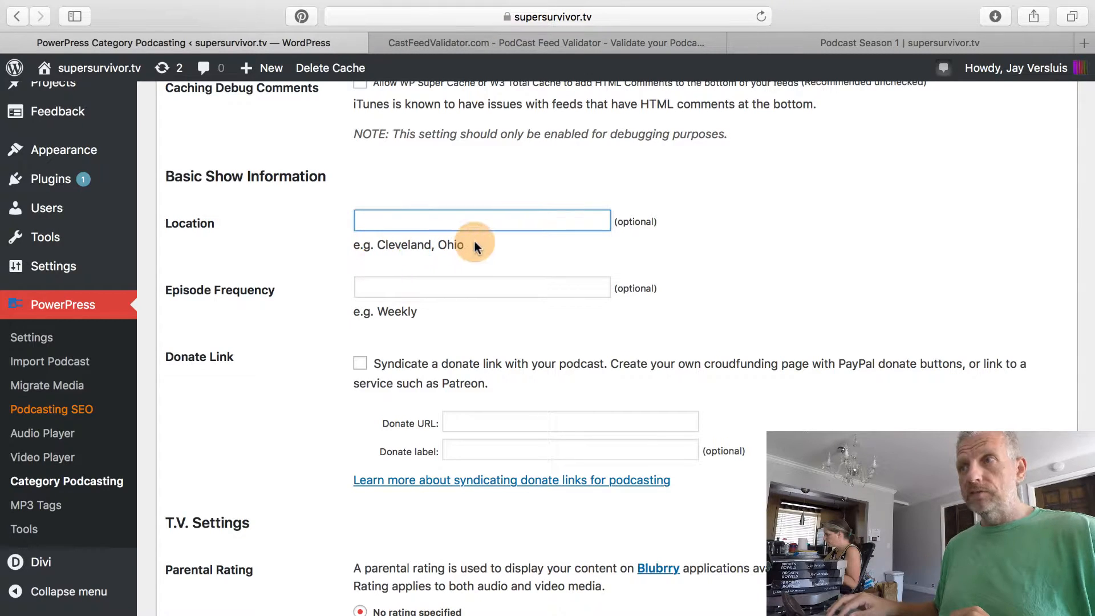
type("Miami Beach, FL")
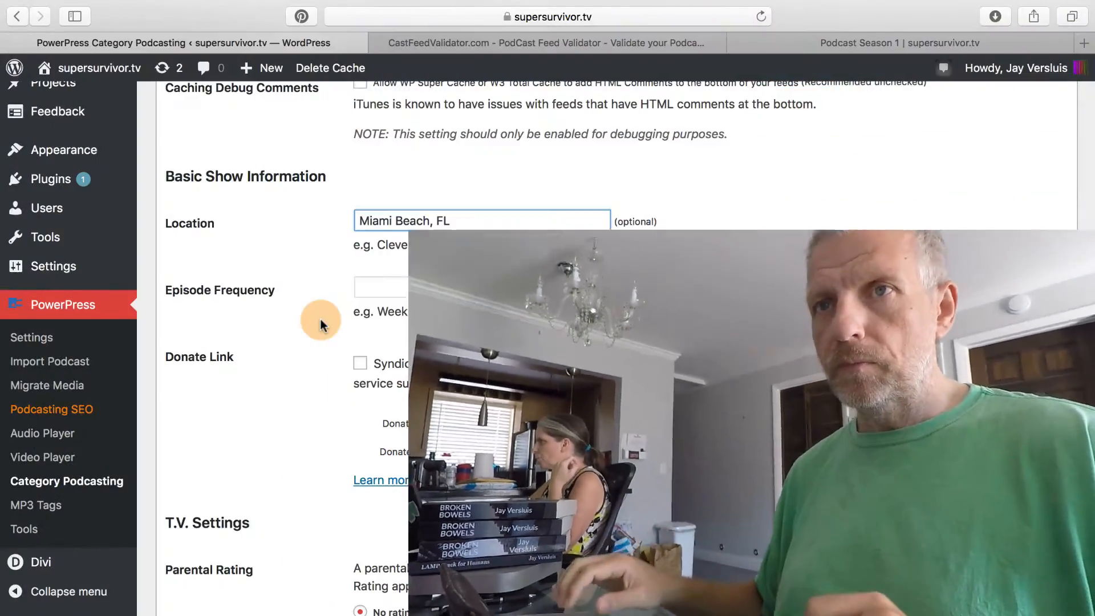
scroll(293, 396, "down", 3)
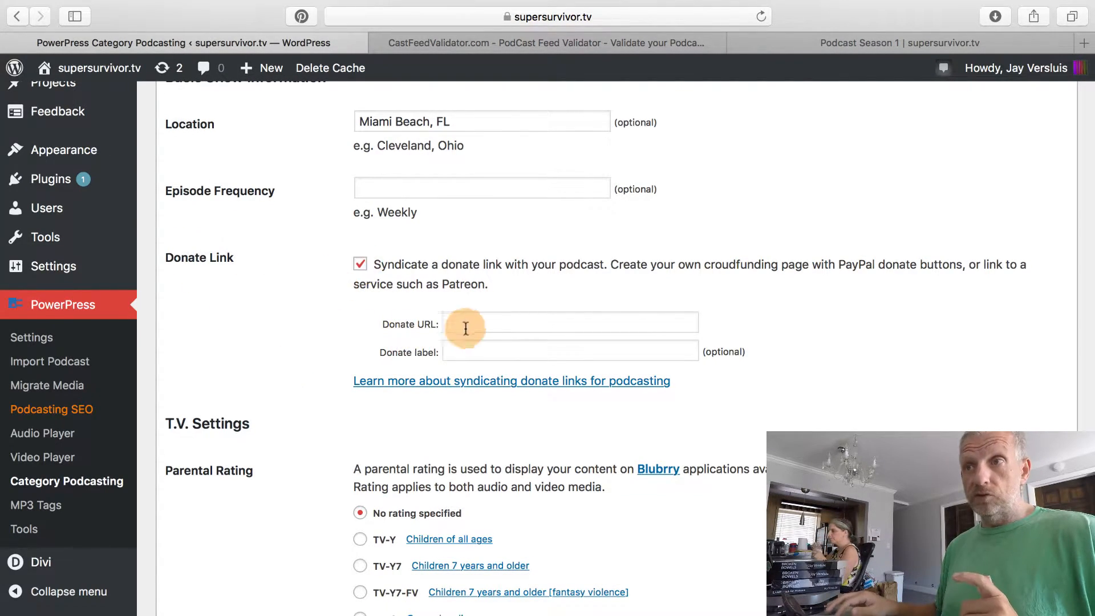
Set the donate URL to the host's Patreon page, labelled 'Support me on Patreon'.
left_click(488, 324)
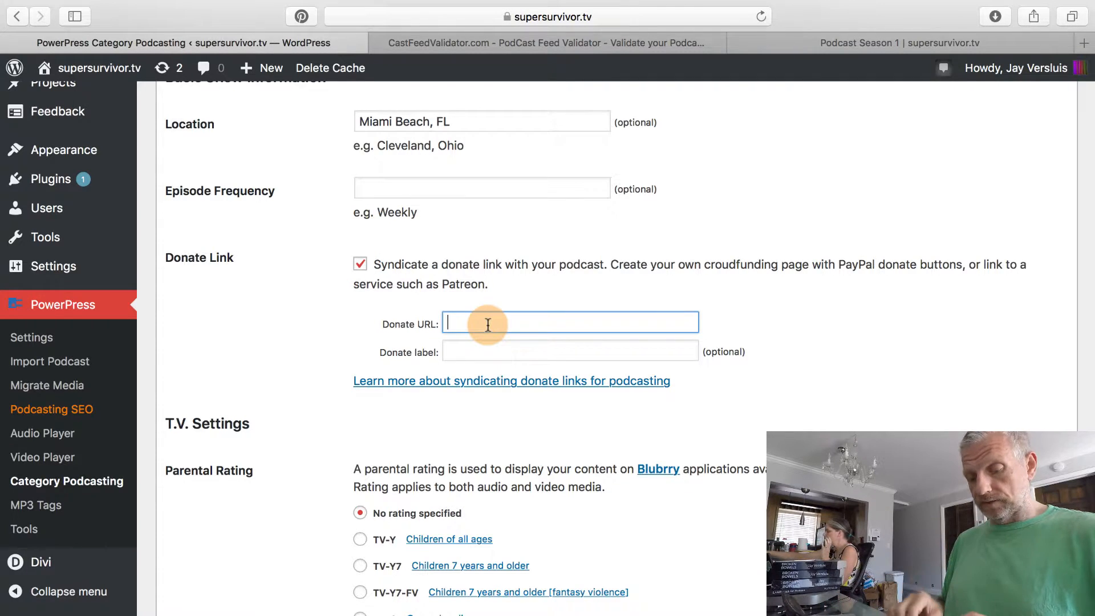
type("https://")
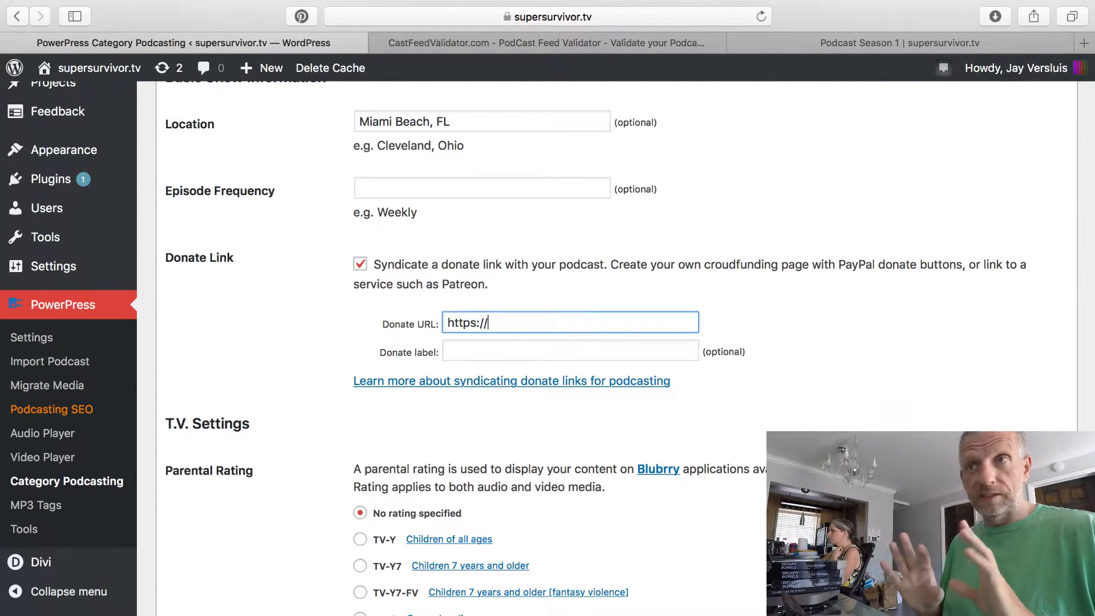
type("patreon.com/versluis")
key("Tab")
type("Support me on Patreon")
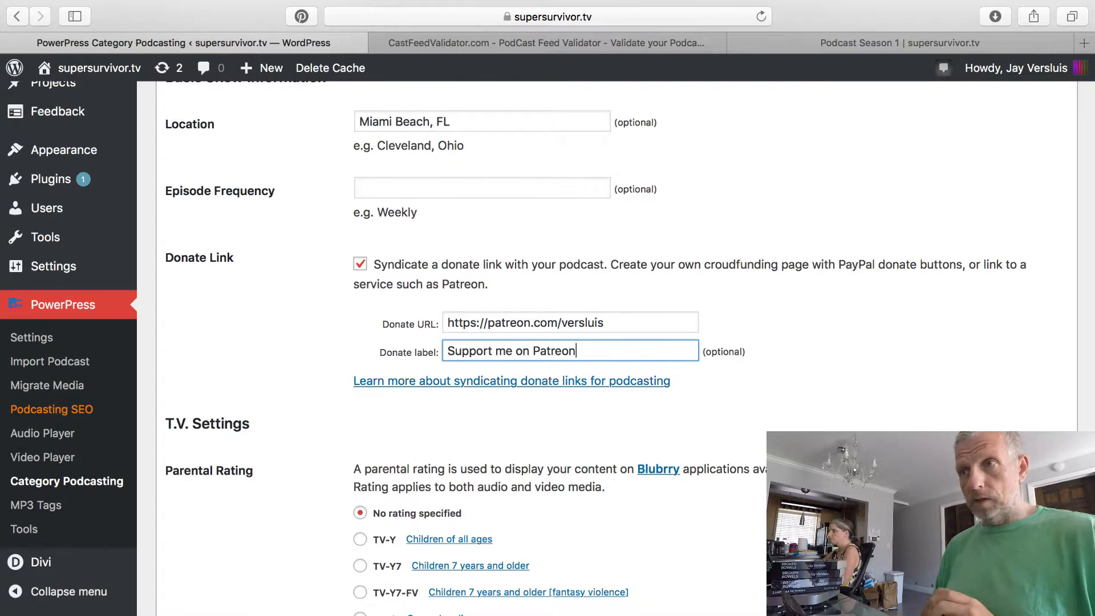
scroll(301, 399, "down", 2)
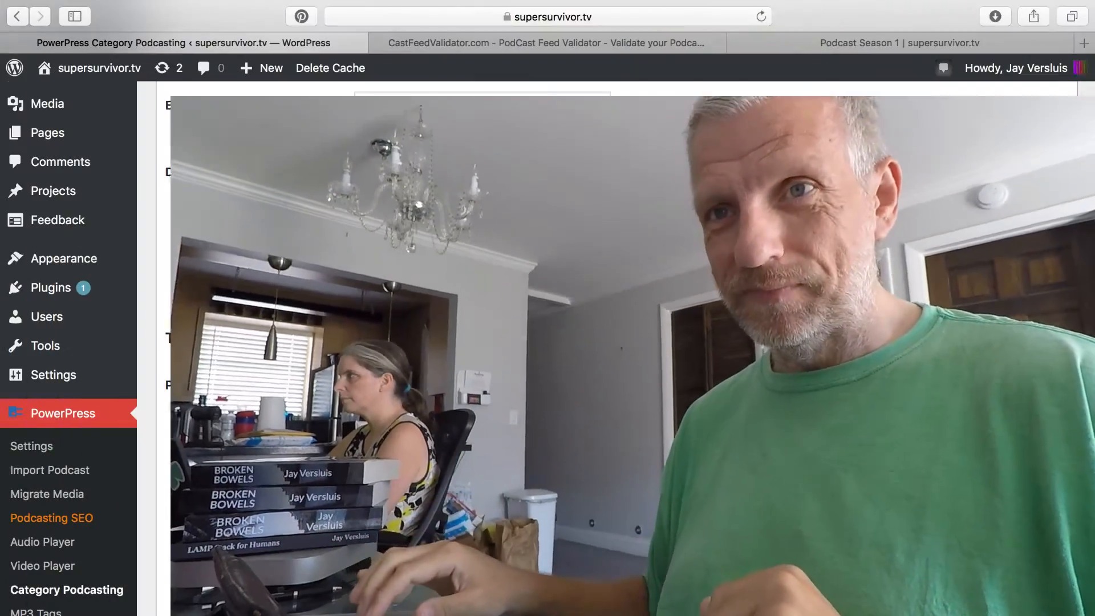
scroll(302, 404, "down", 3)
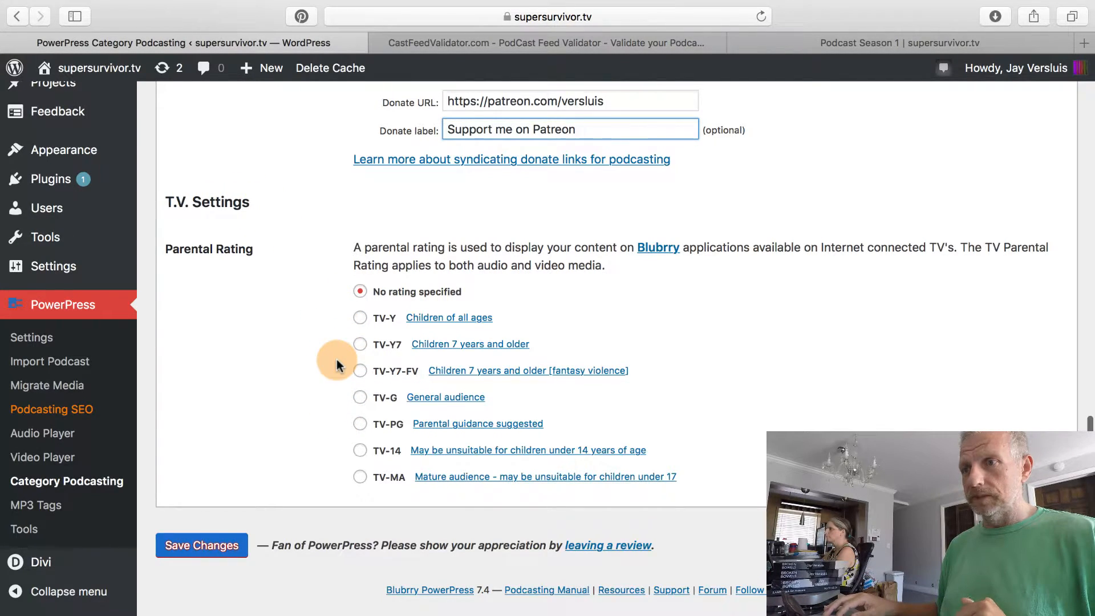
Choose the TV-G (General audience) parental rating under T.V. Settings.
left_click(359, 397)
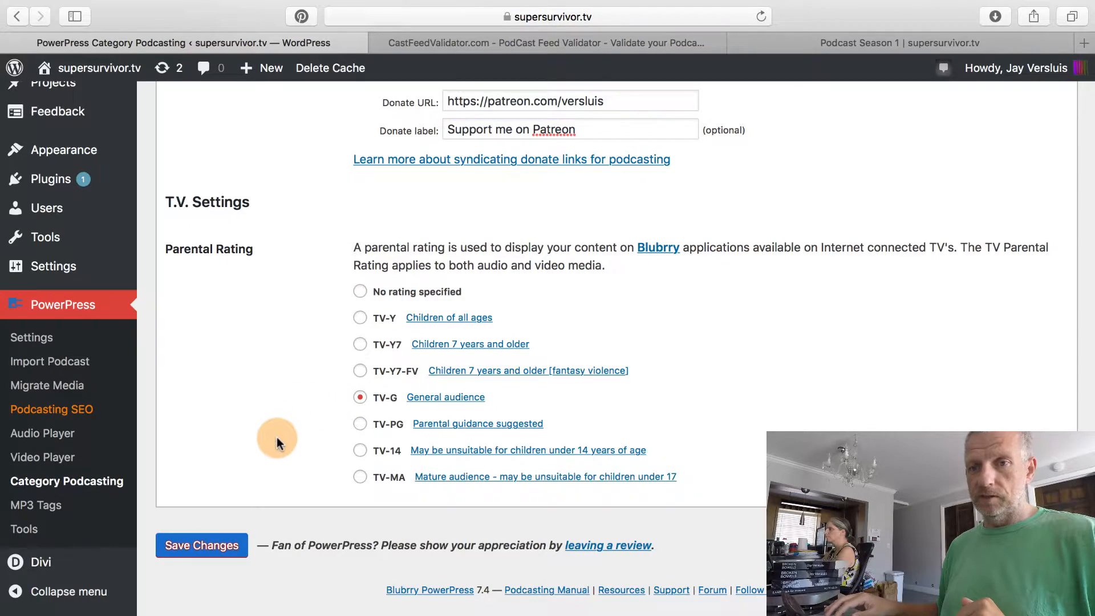
scroll(276, 437, "up", 15)
scroll(277, 437, "up", 3)
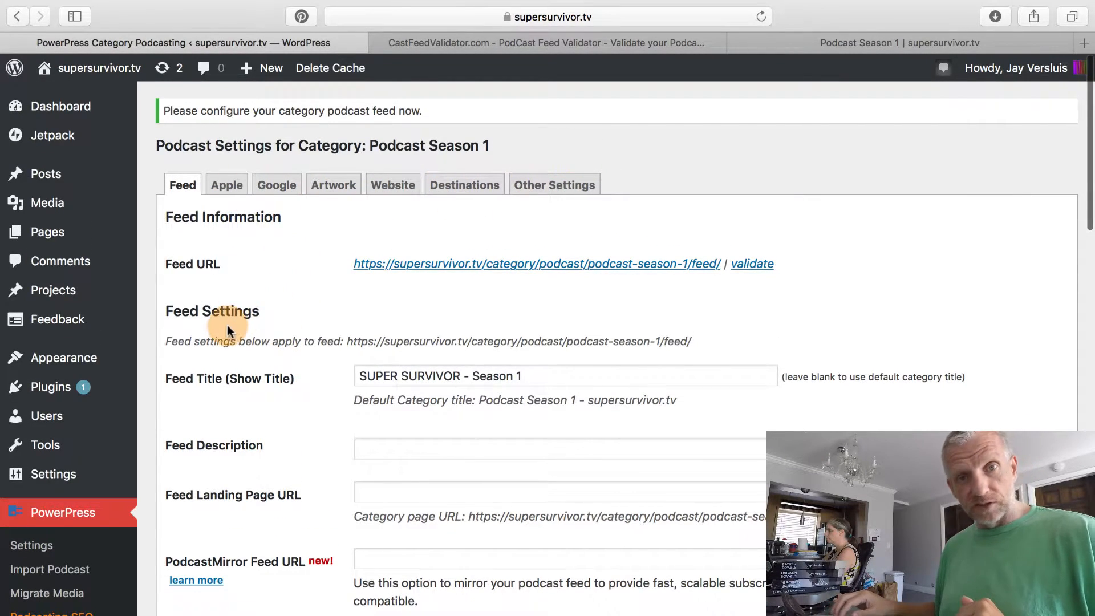
scroll(227, 328, "down", 15)
scroll(227, 325, "down", 5)
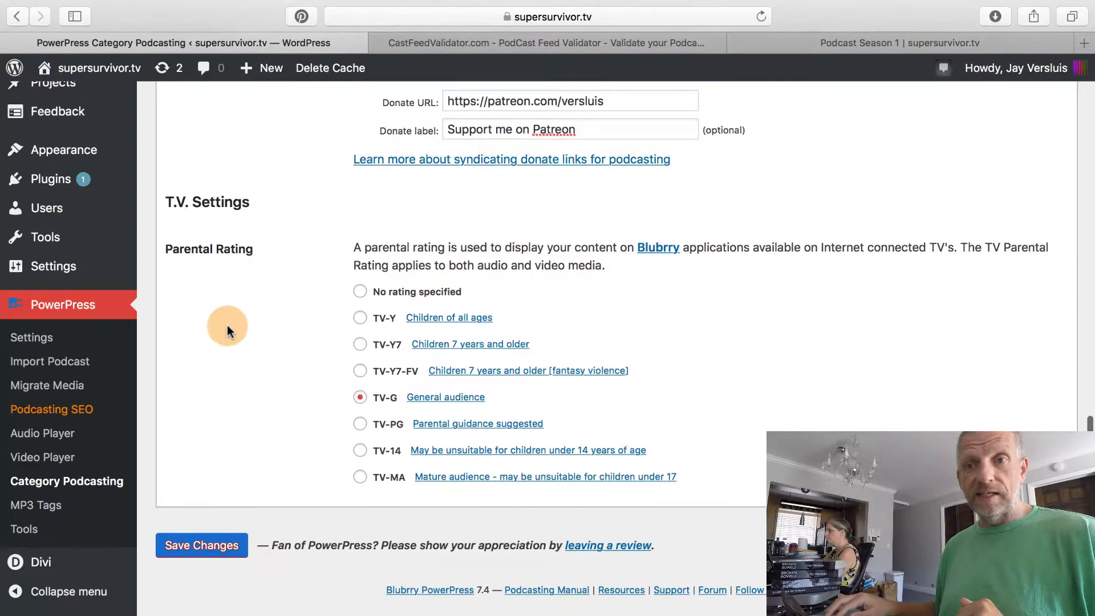
left_click(209, 542)
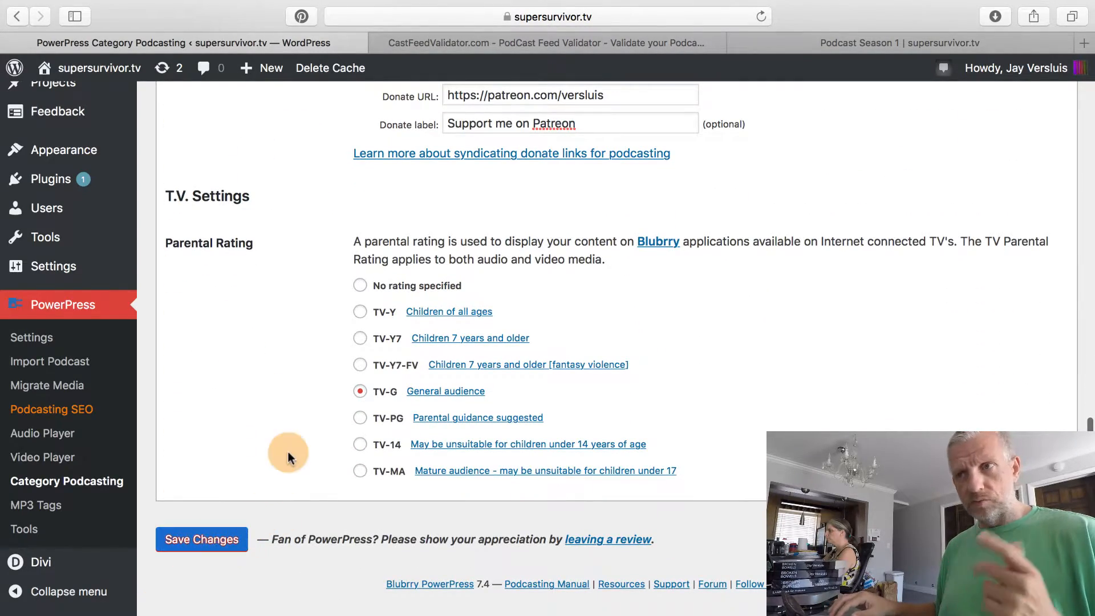
scroll(288, 454, "up", 15)
scroll(288, 451, "up", 10)
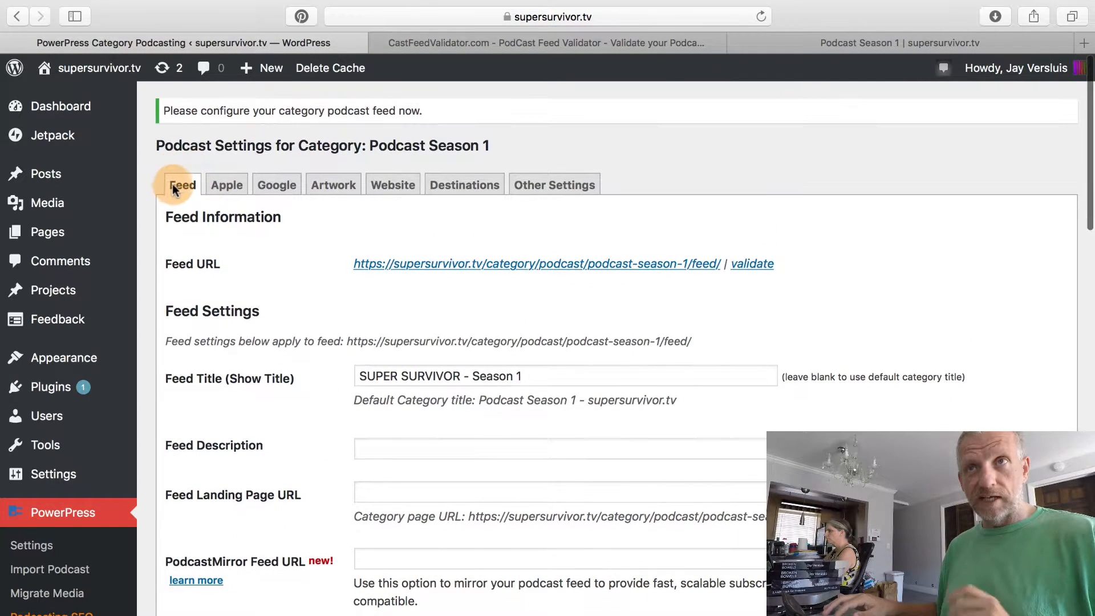
On the Apple settings, enter 'The Podcast Tales' as the iTunes Program Subtitle.
left_click(228, 185)
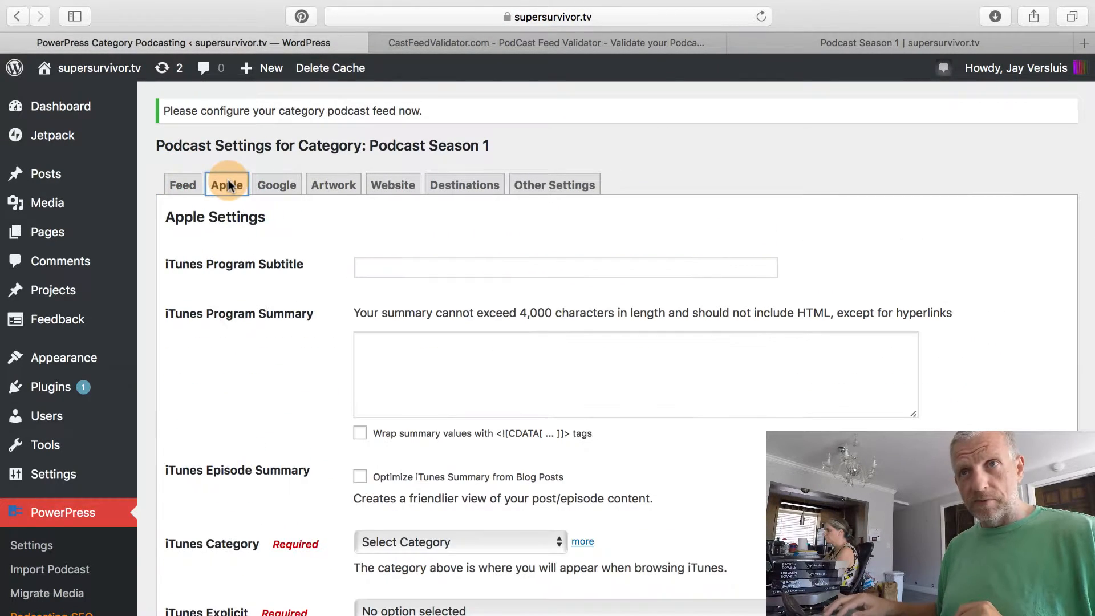
scroll(242, 379, "down", 1)
scroll(242, 379, "up", 1)
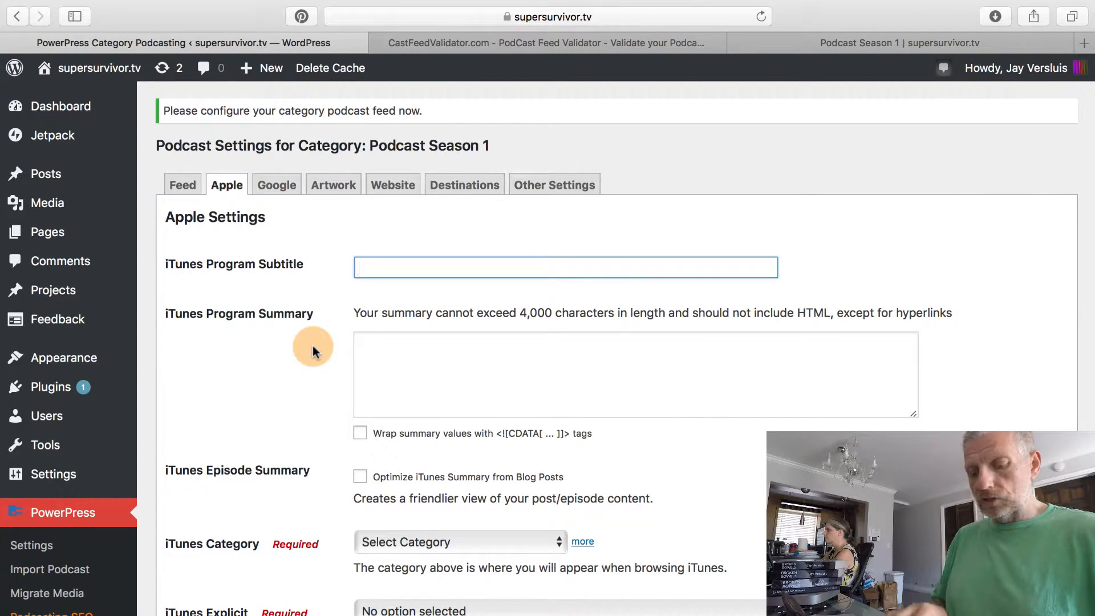
type("The Podcast Tales")
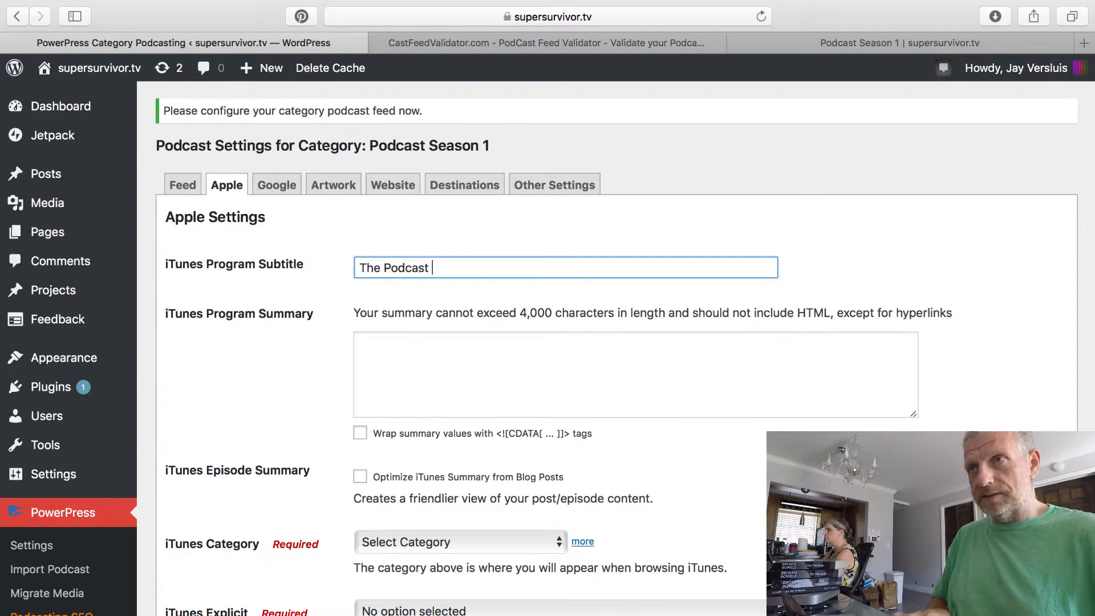
Enable Optimize iTunes Summary from Blog Posts.
scroll(259, 411, "down", 2)
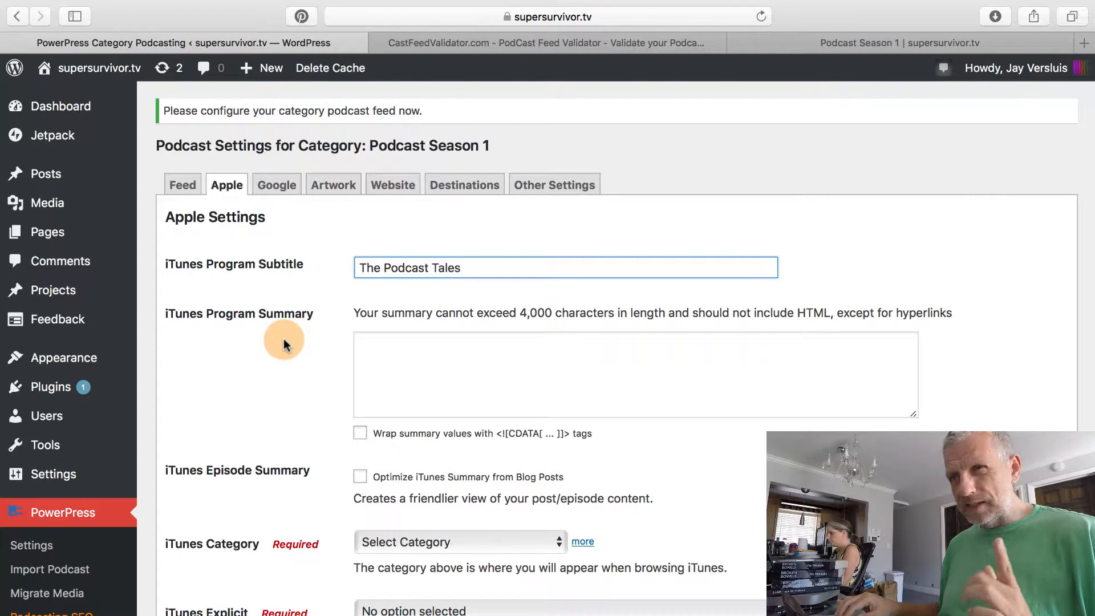
scroll(283, 339, "down", 1)
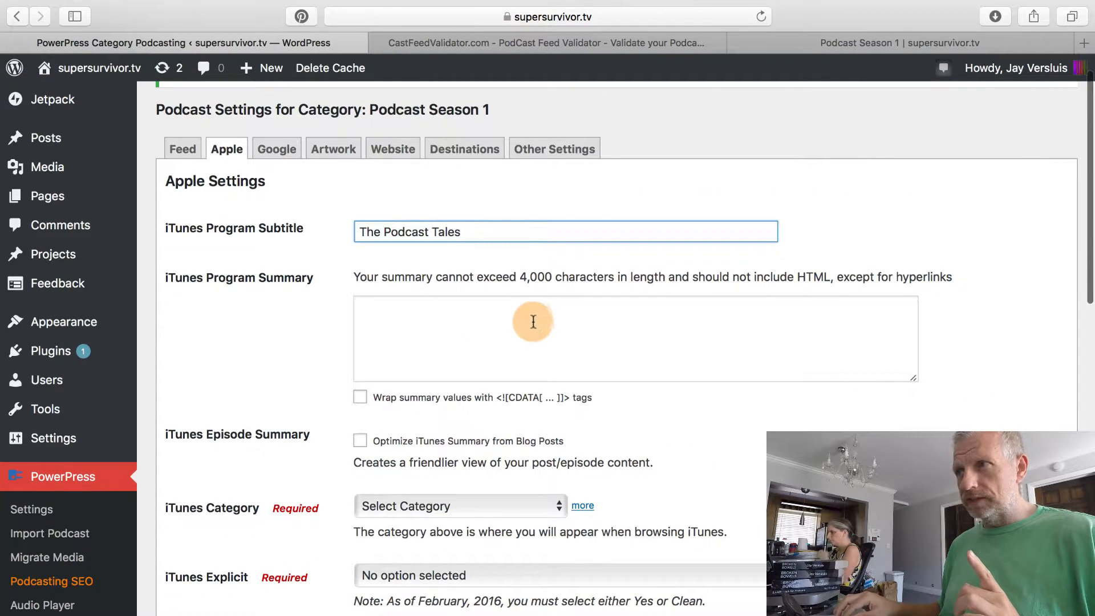
scroll(474, 325, "down", 1)
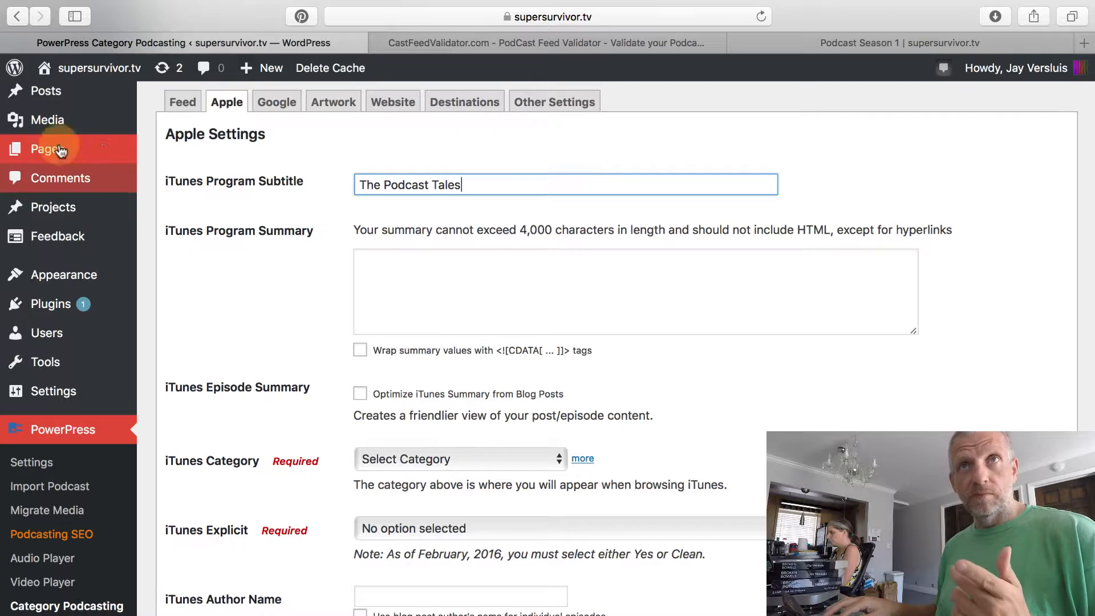
mouse_move(52, 92)
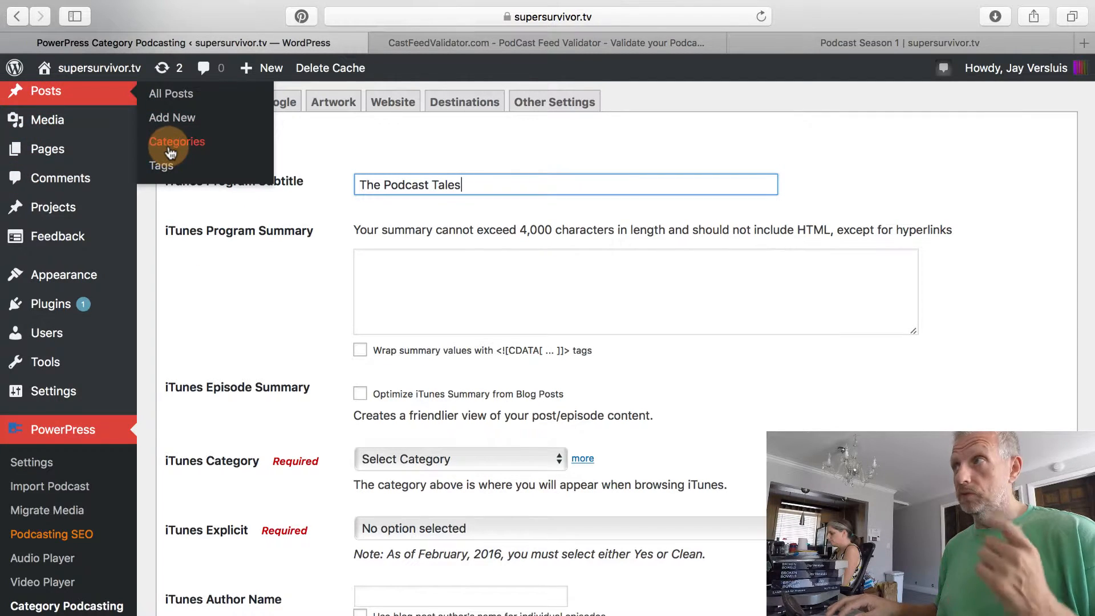
left_click(276, 300)
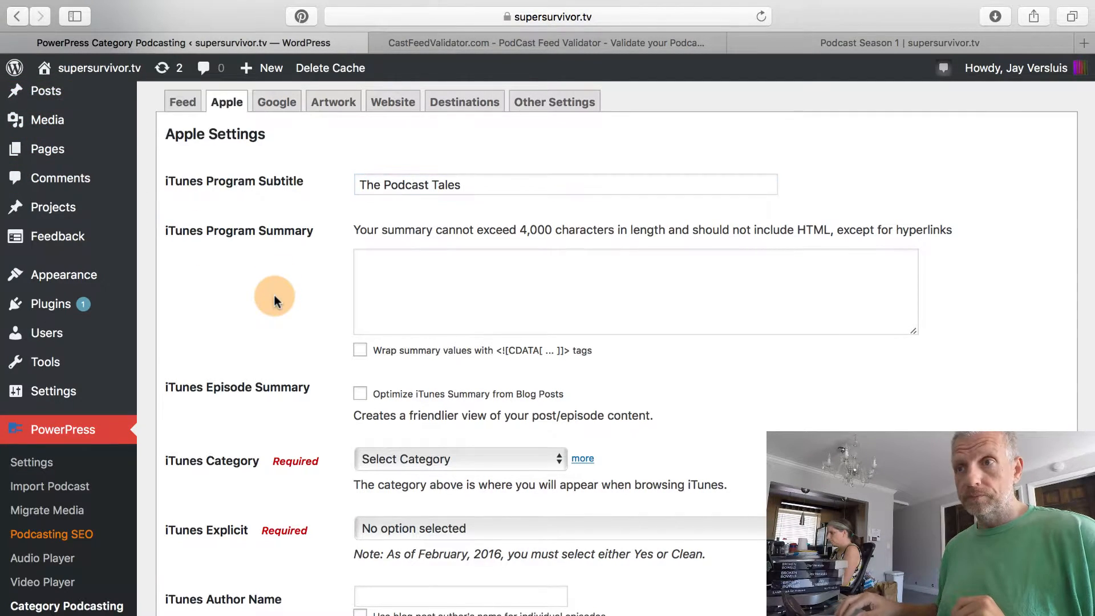
scroll(159, 325, "down", 2)
left_click(360, 332)
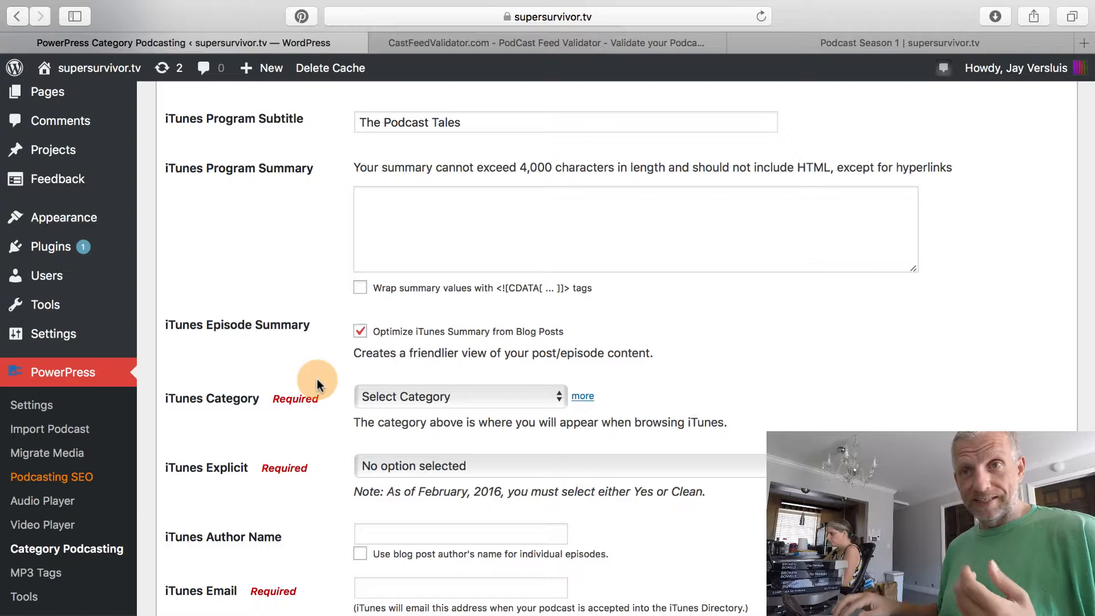
scroll(331, 388, "down", 3)
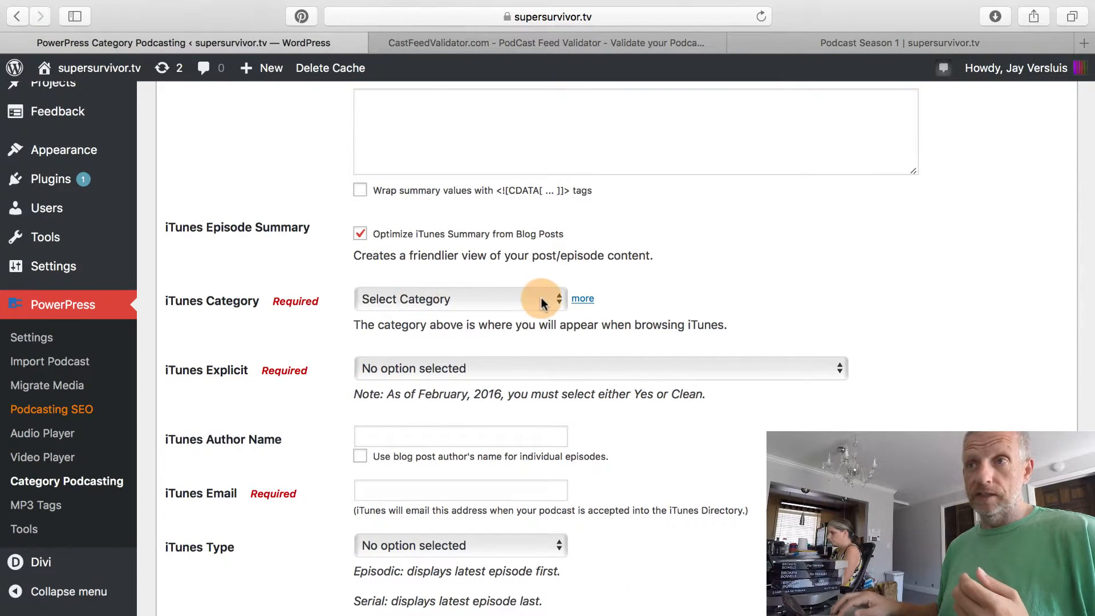
Choose Health > Self-Help from the iTunes Category list.
left_click(542, 301)
left_click(711, 288)
scroll(710, 286, "down", 3)
scroll(710, 286, "down", 3)
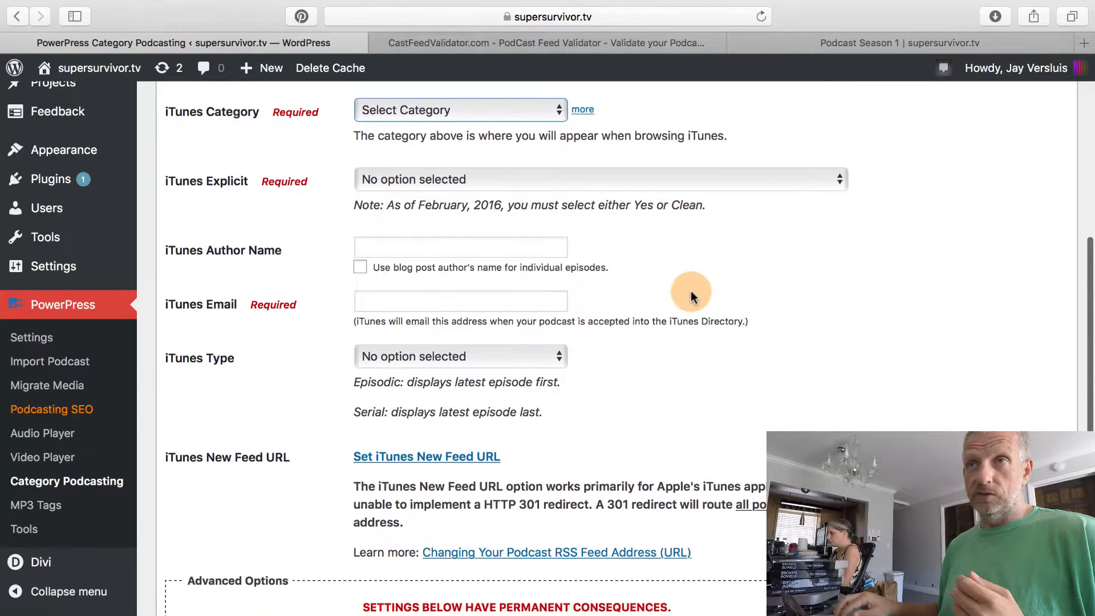
left_click(515, 103)
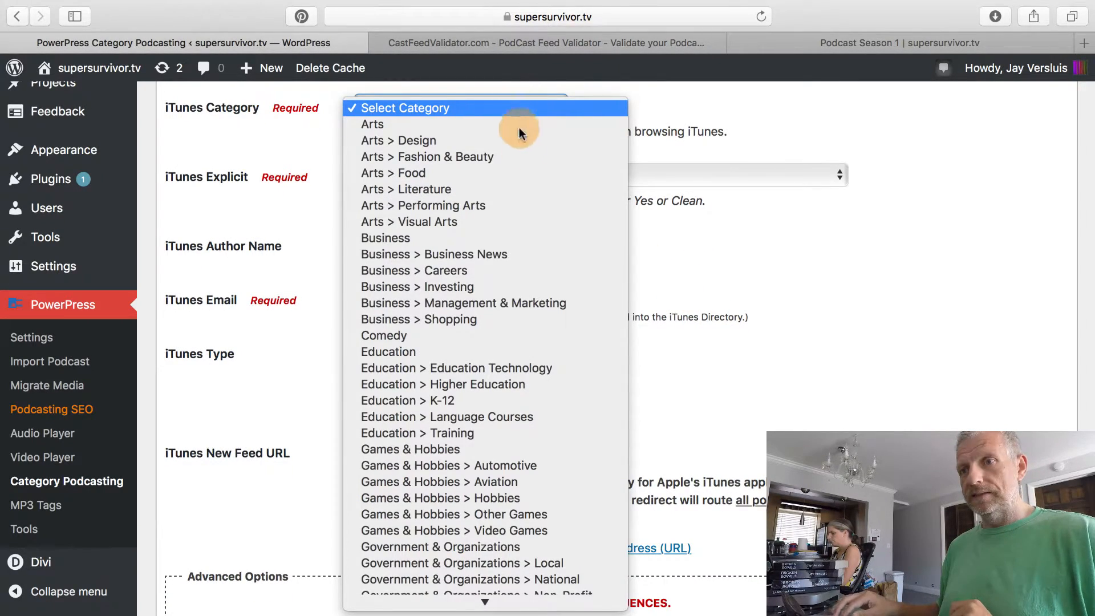
scroll(518, 371, "down", 8)
scroll(517, 371, "down", 3)
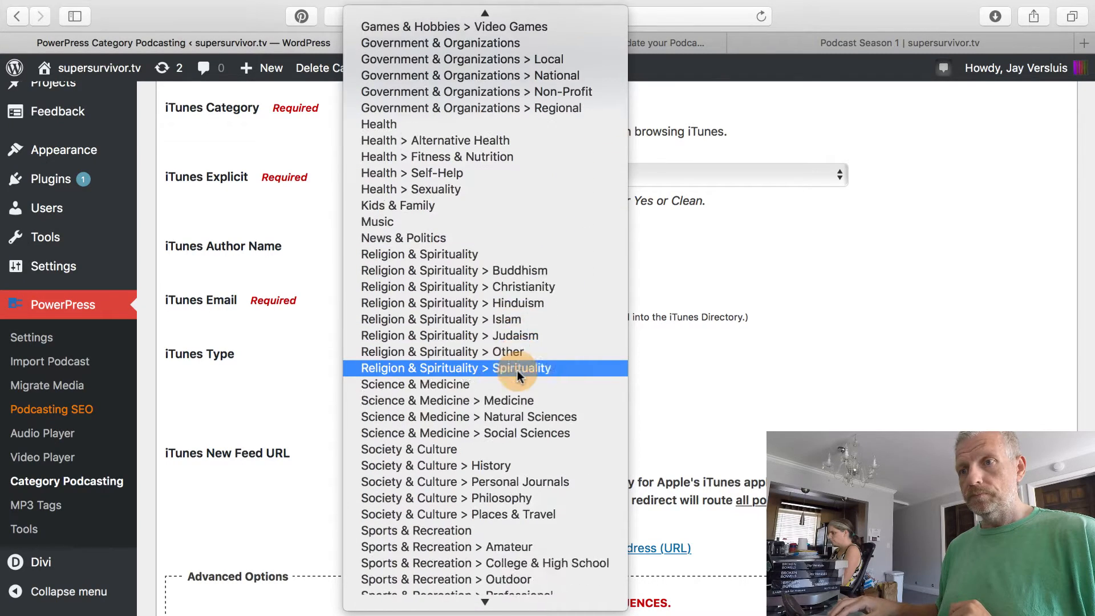
scroll(485, 354, "up", 4)
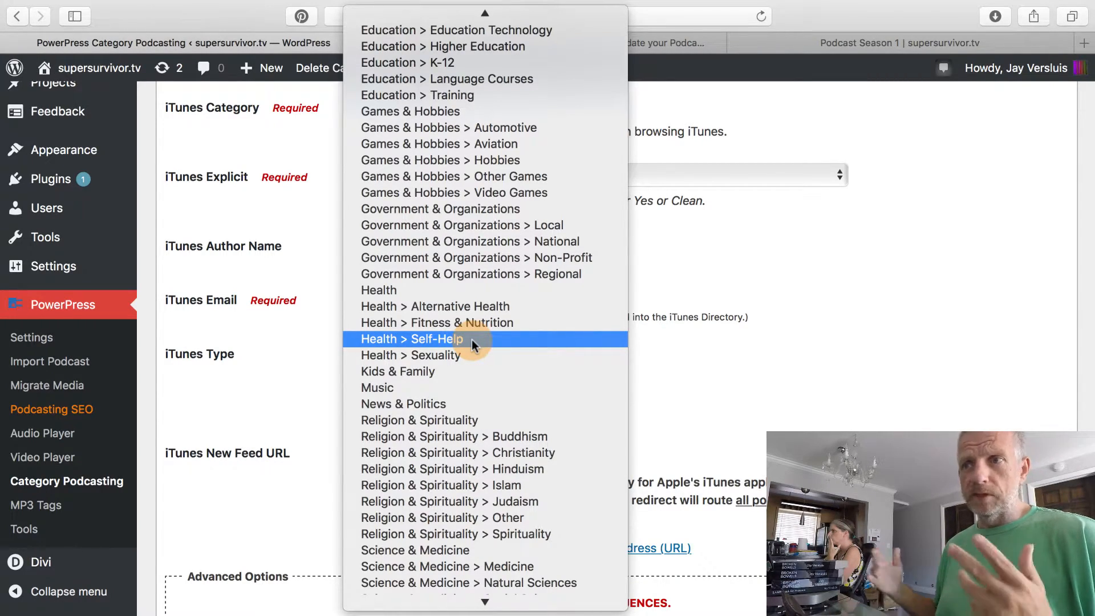
left_click(471, 340)
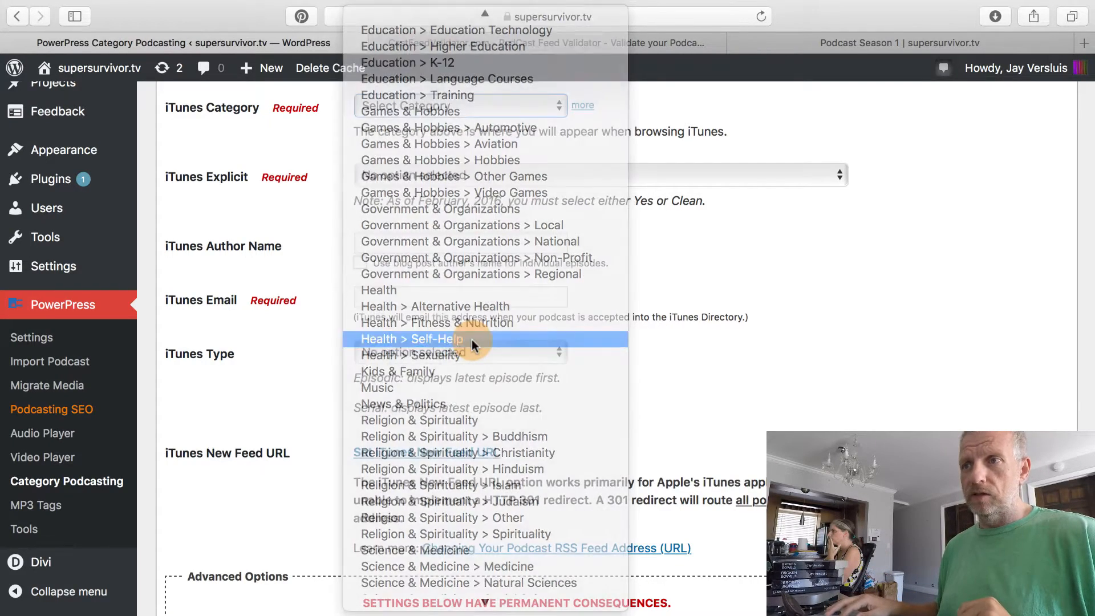
scroll(291, 391, "up", 2)
scroll(291, 392, "up", 1)
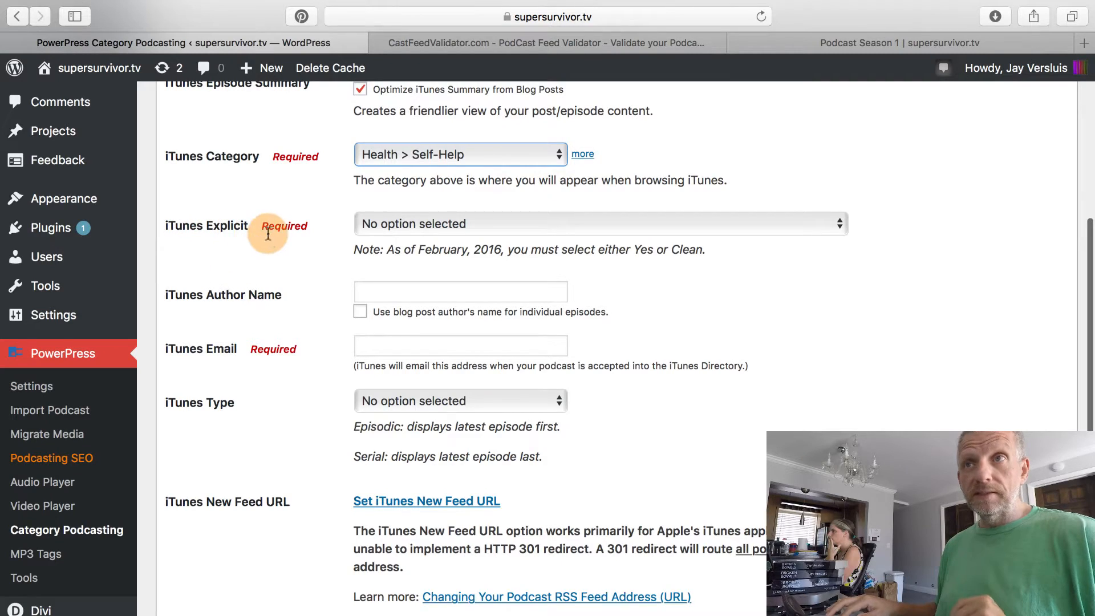
left_click(455, 222)
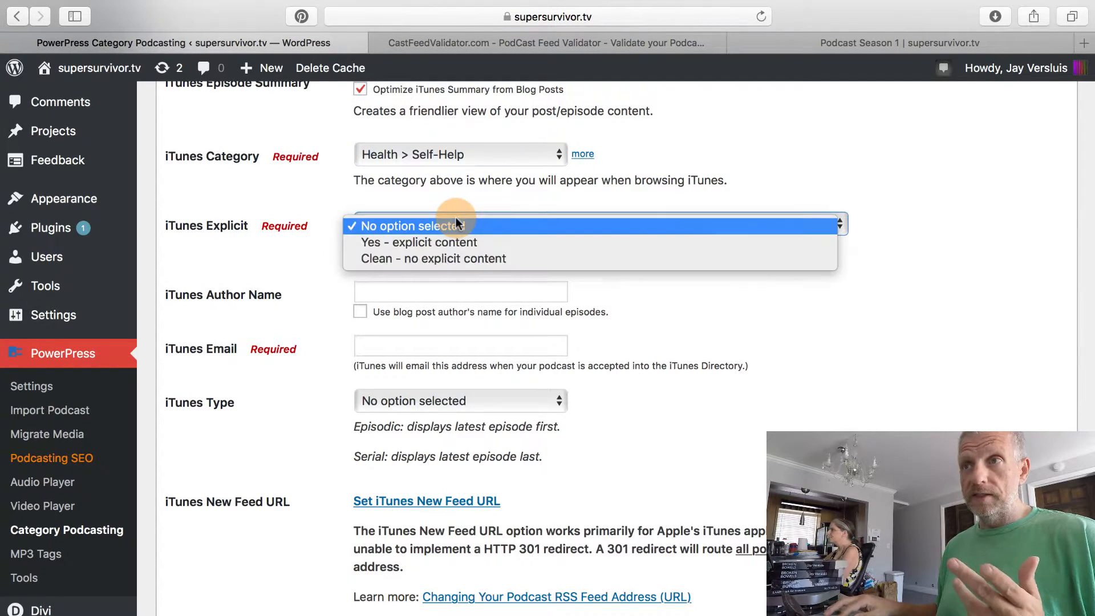
left_click(491, 259)
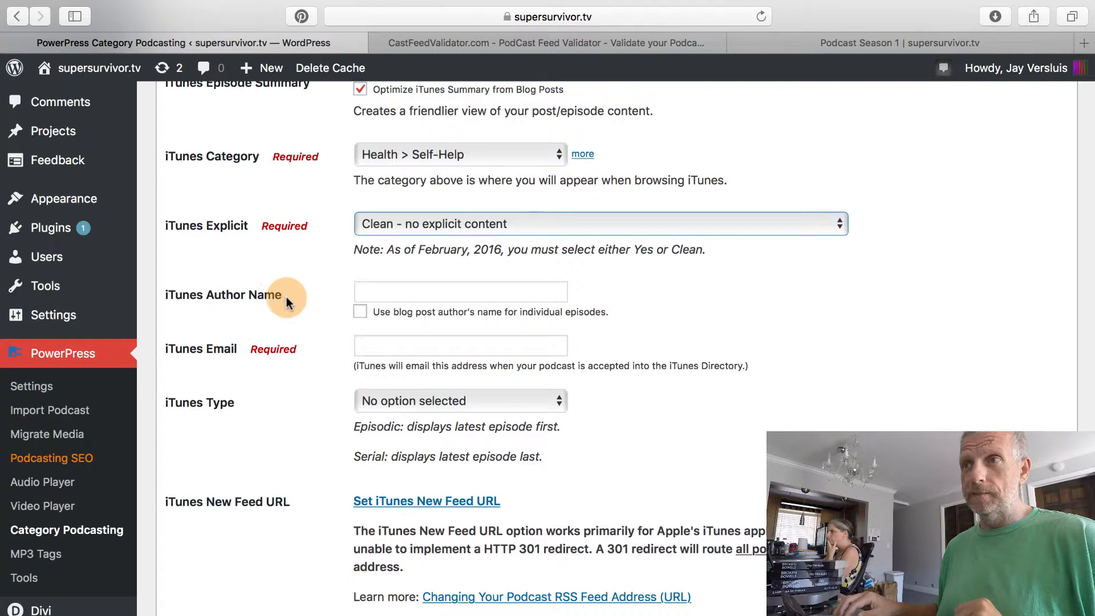
scroll(308, 349, "down", 2)
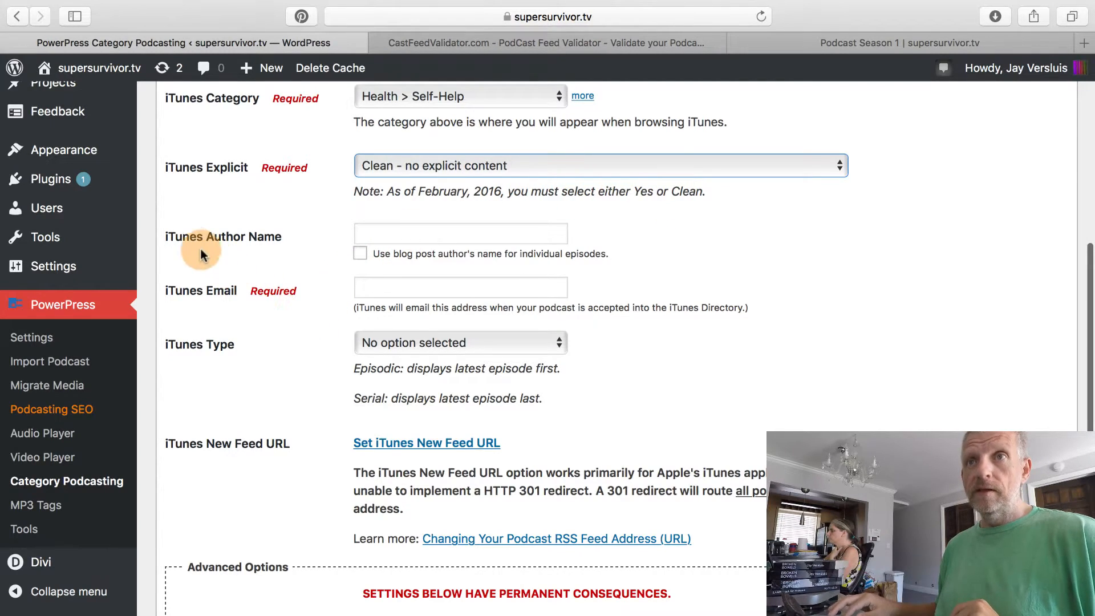
left_click(452, 230)
type("Jay Versluis")
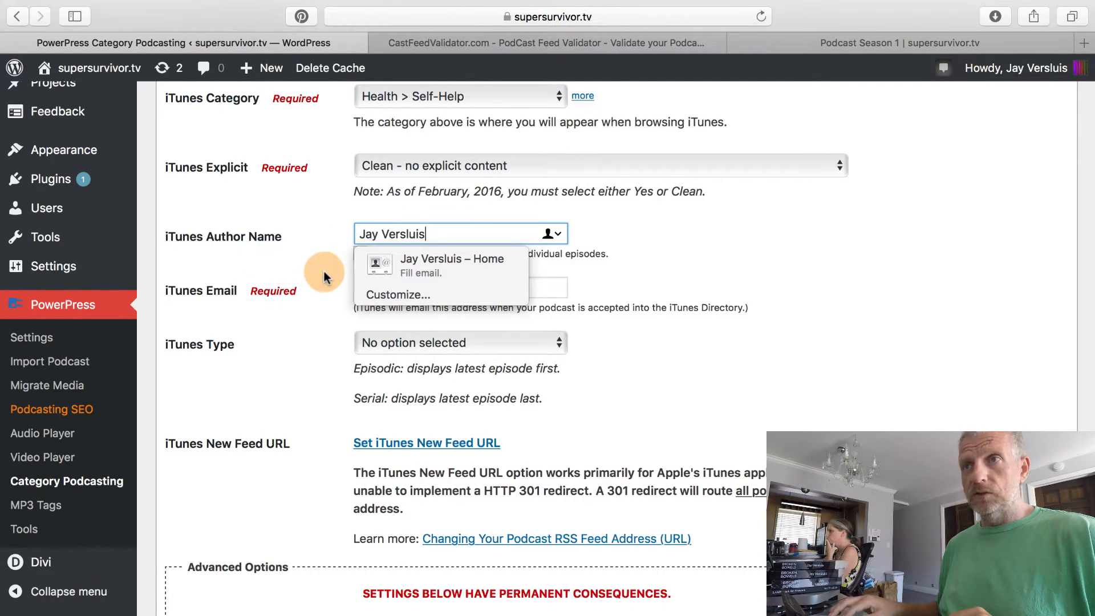
left_click(393, 256)
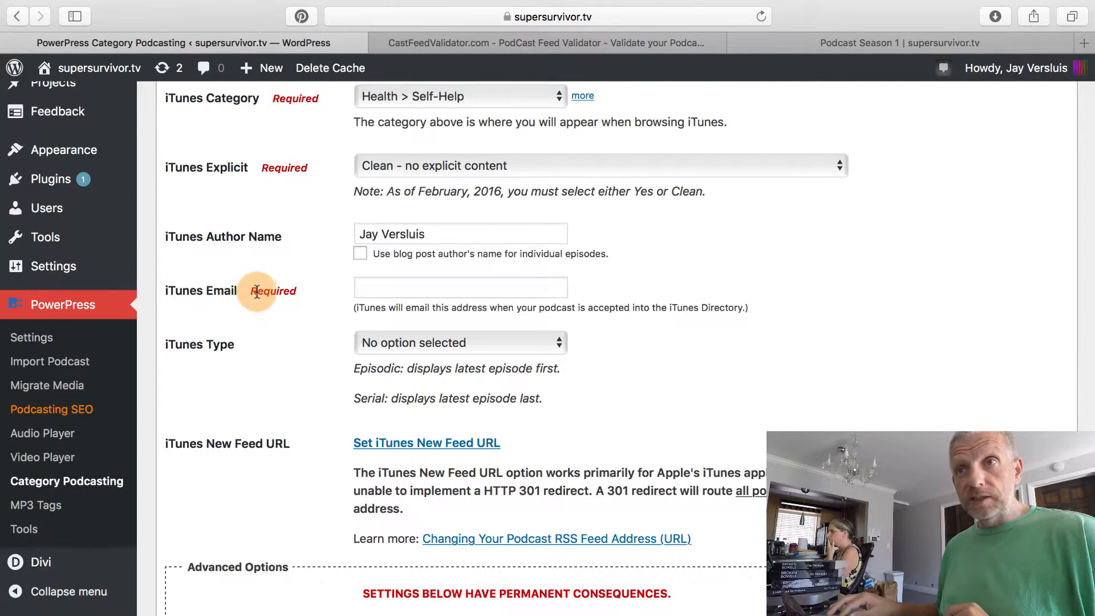
left_click(380, 288)
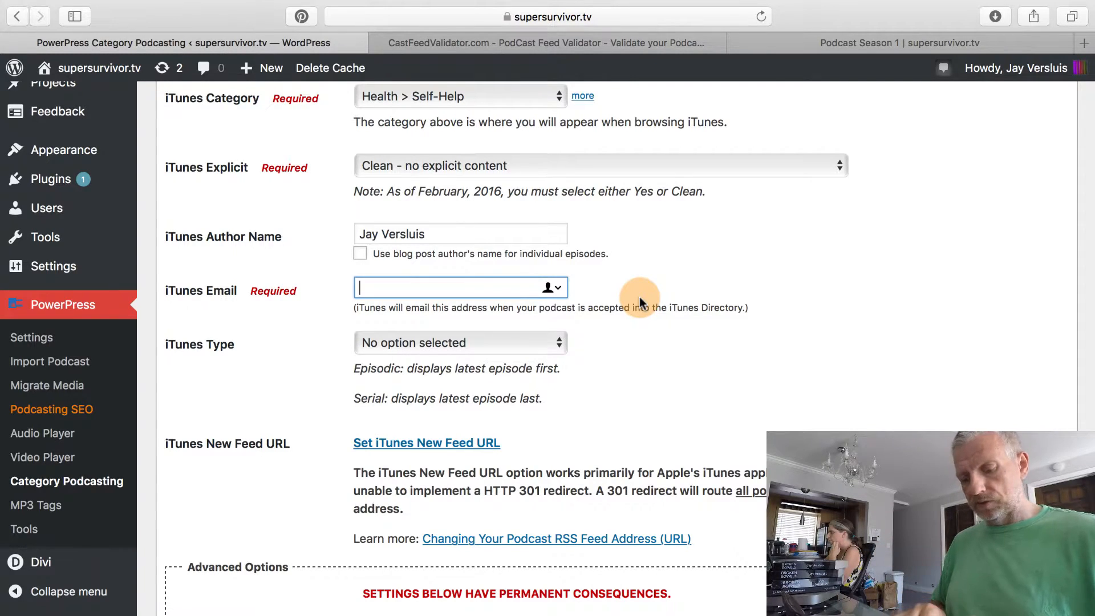
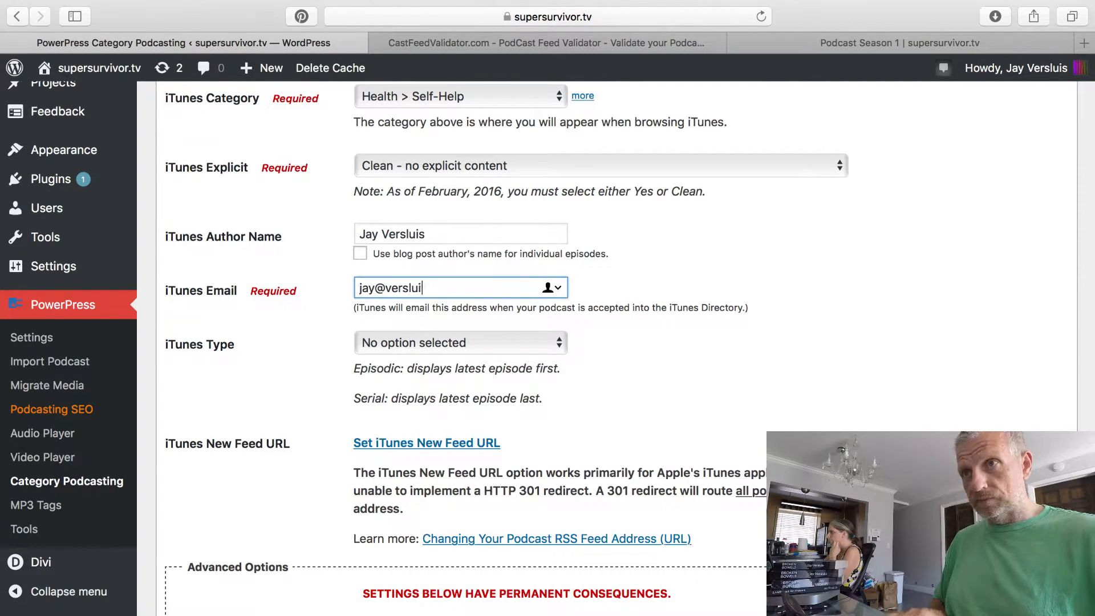
left_click(632, 338)
scroll(632, 339, "down", 1)
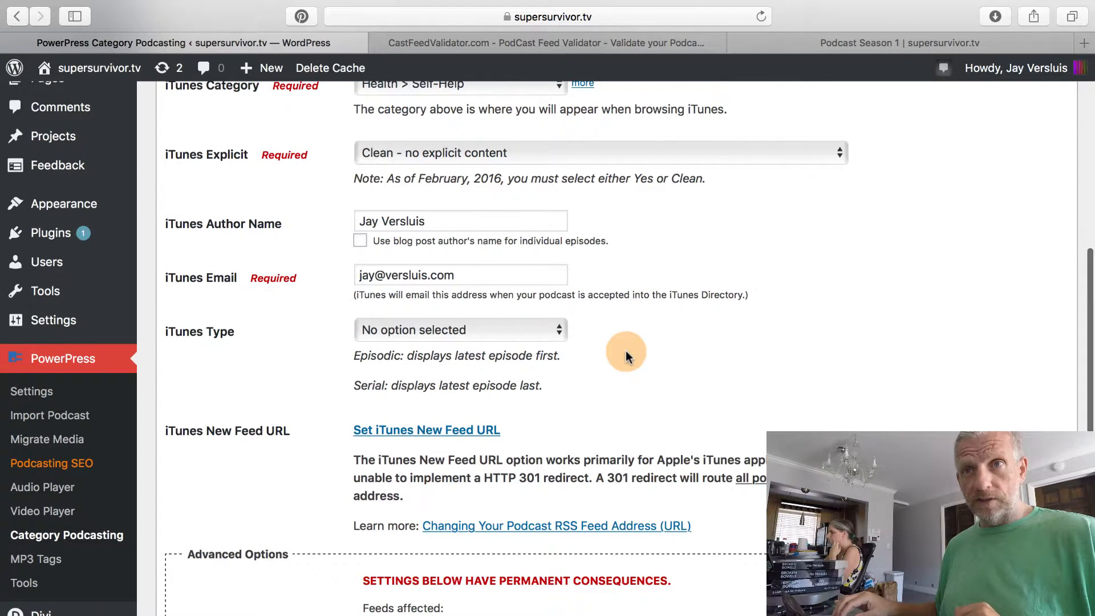
scroll(625, 352, "down", 1)
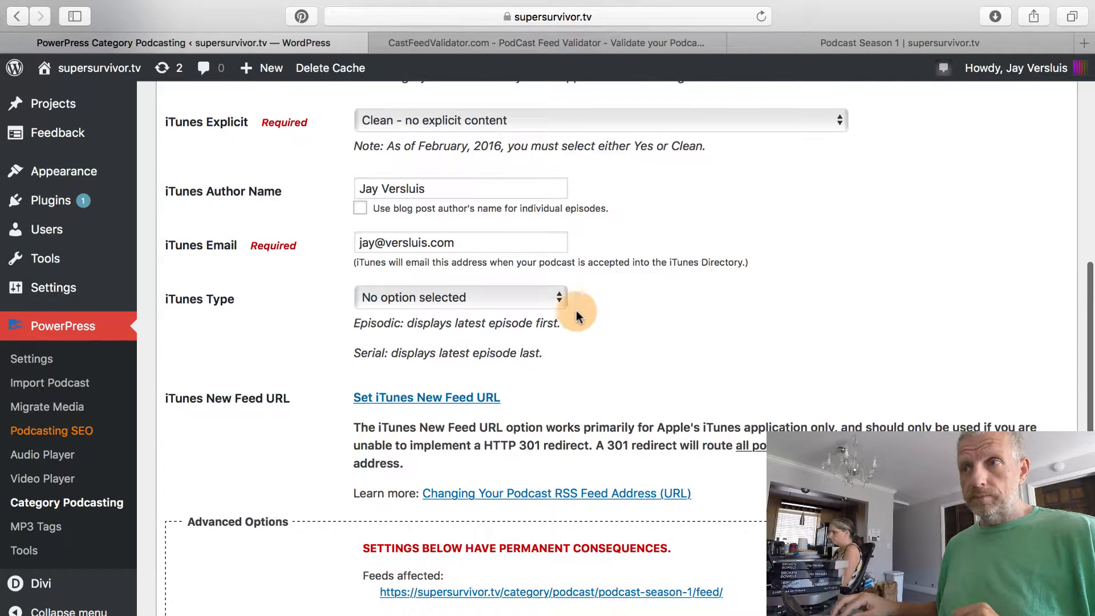
scroll(597, 311, "down", 2)
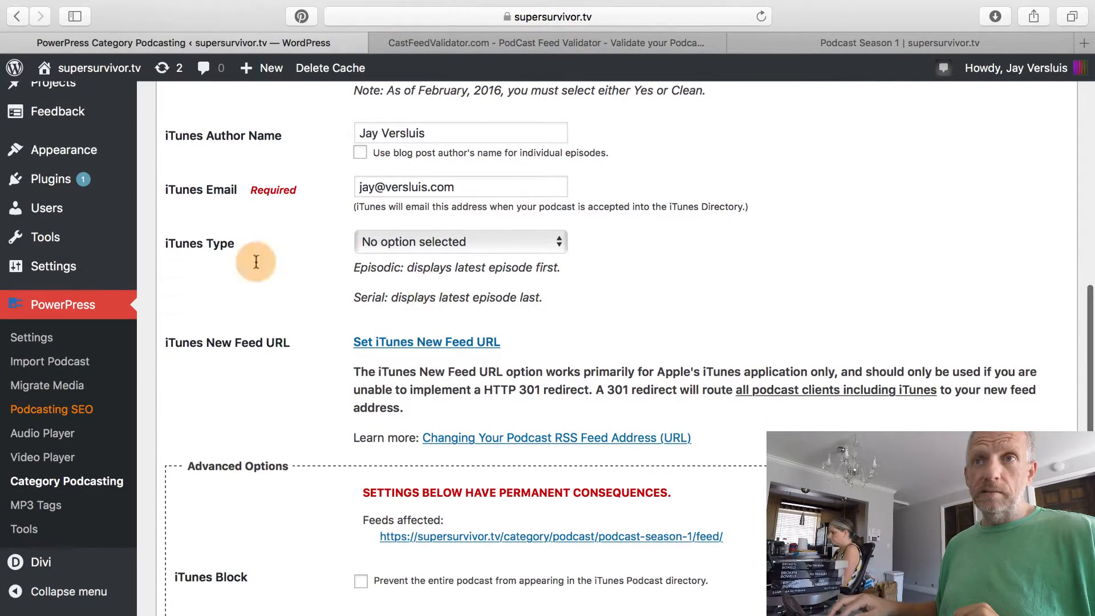
left_click(515, 238)
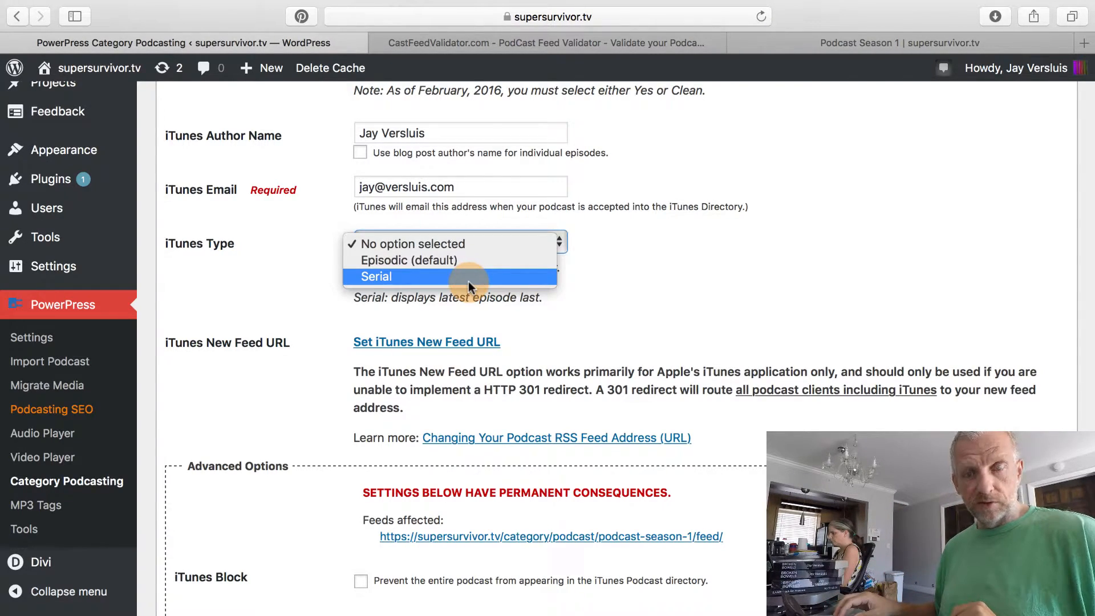
key("Escape")
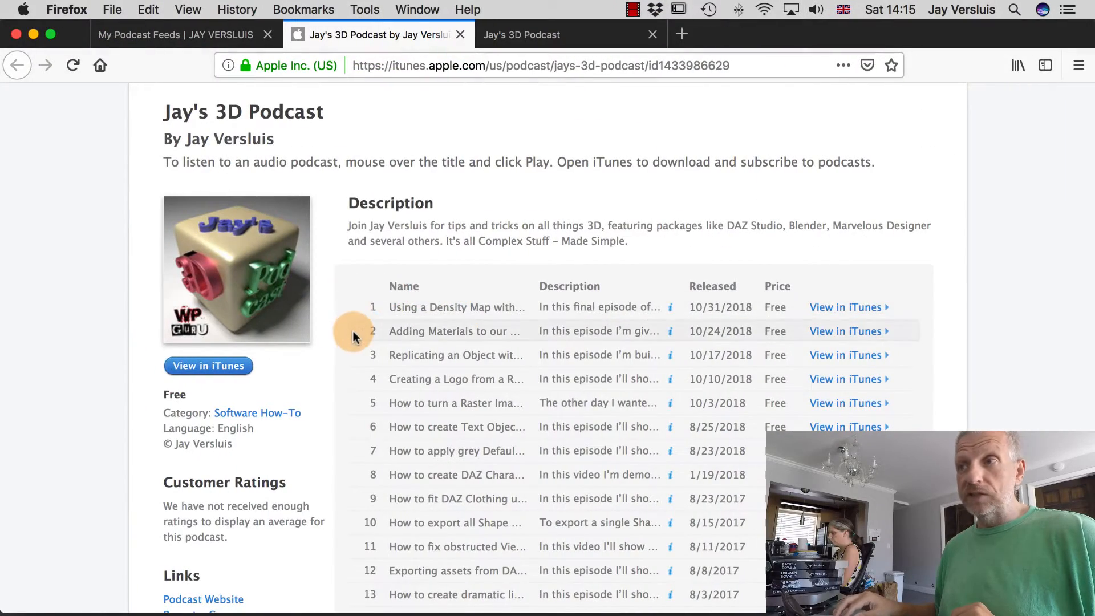
scroll(343, 371, "down", 3)
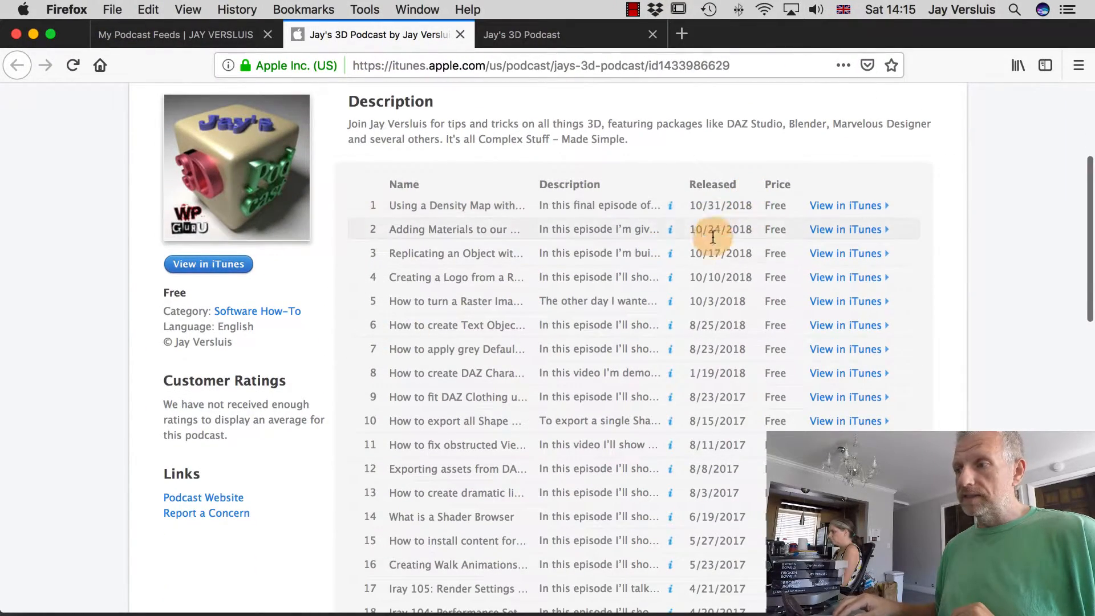
scroll(692, 342, "down", 5)
scroll(691, 343, "down", 6)
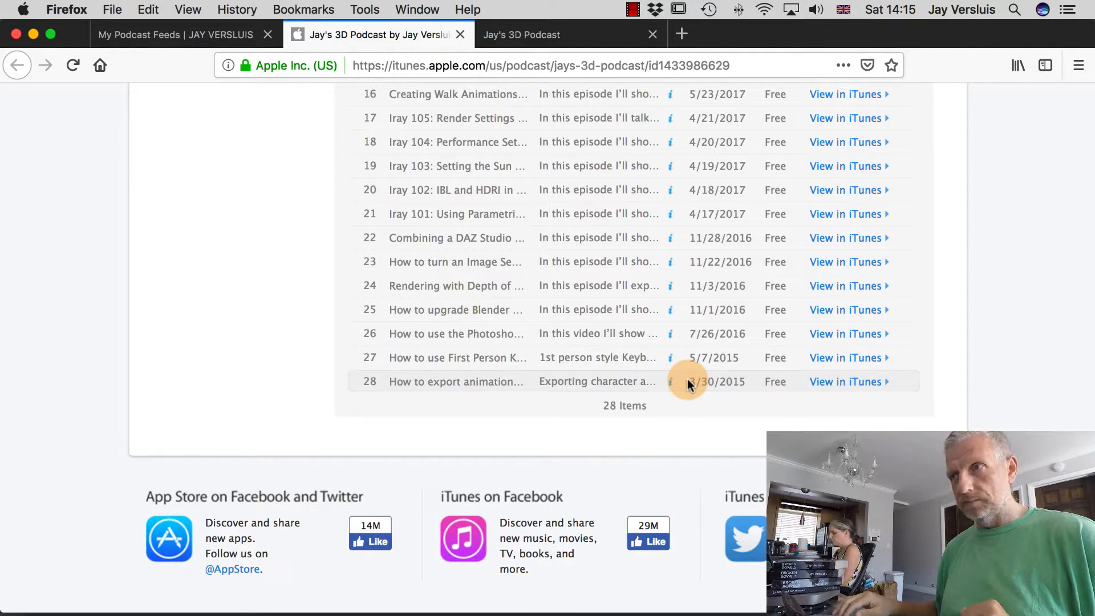
scroll(689, 384, "up", 10)
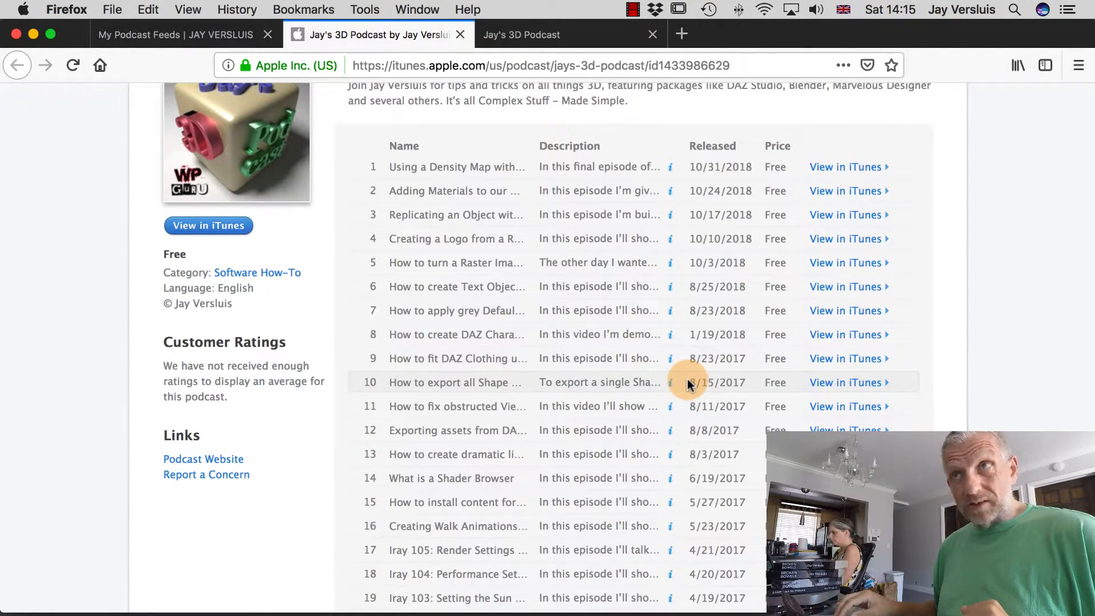
key("ctrl+Left")
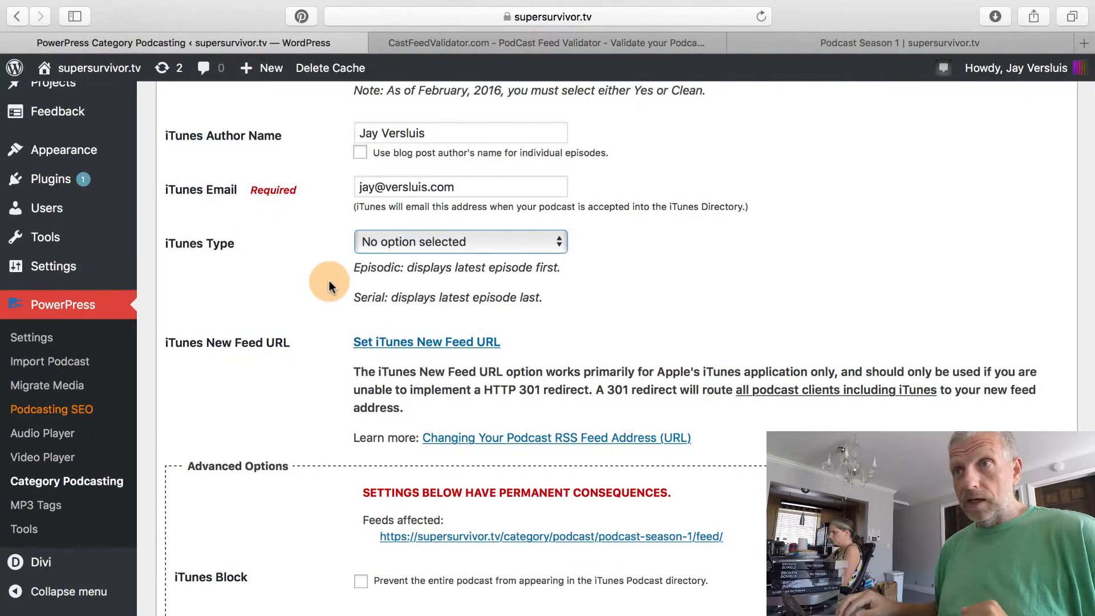
Change the iTunes Type from Episodic to Serial.
scroll(285, 382, "down", 2)
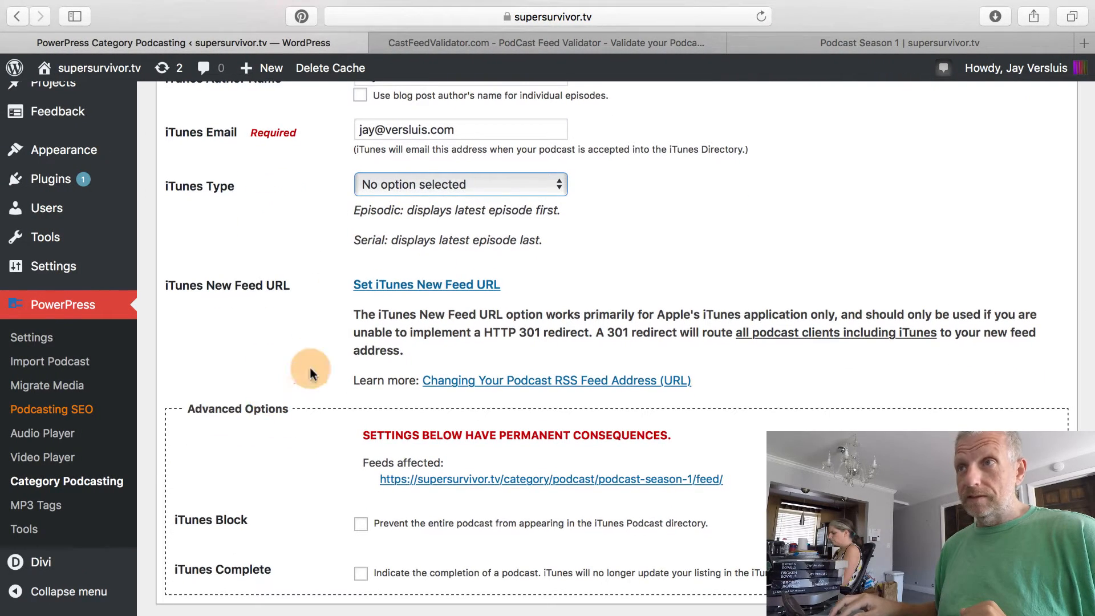
left_click(508, 183)
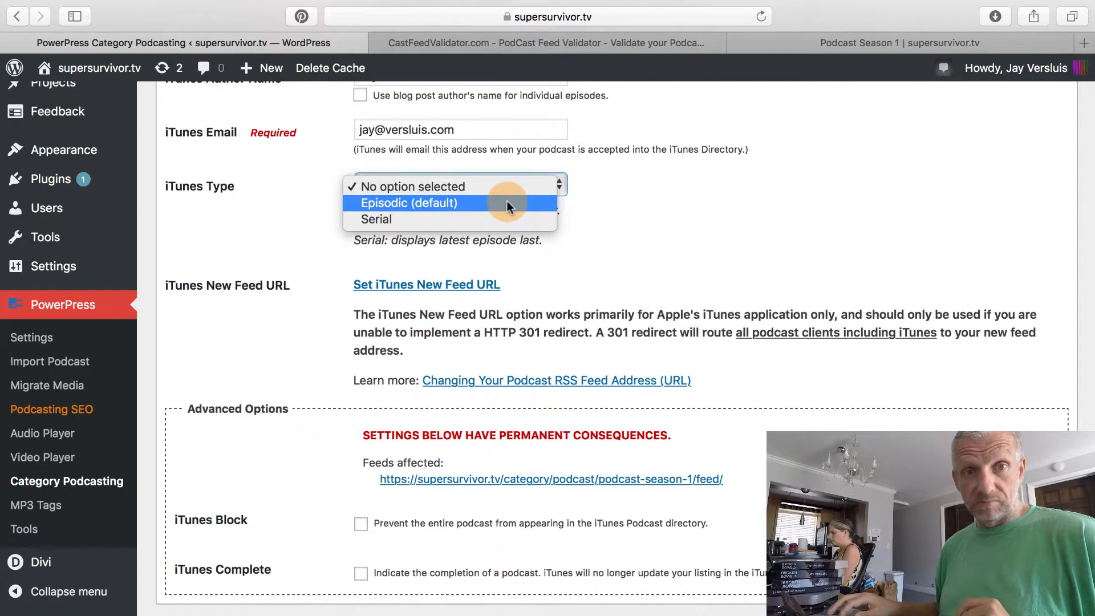
left_click(506, 204)
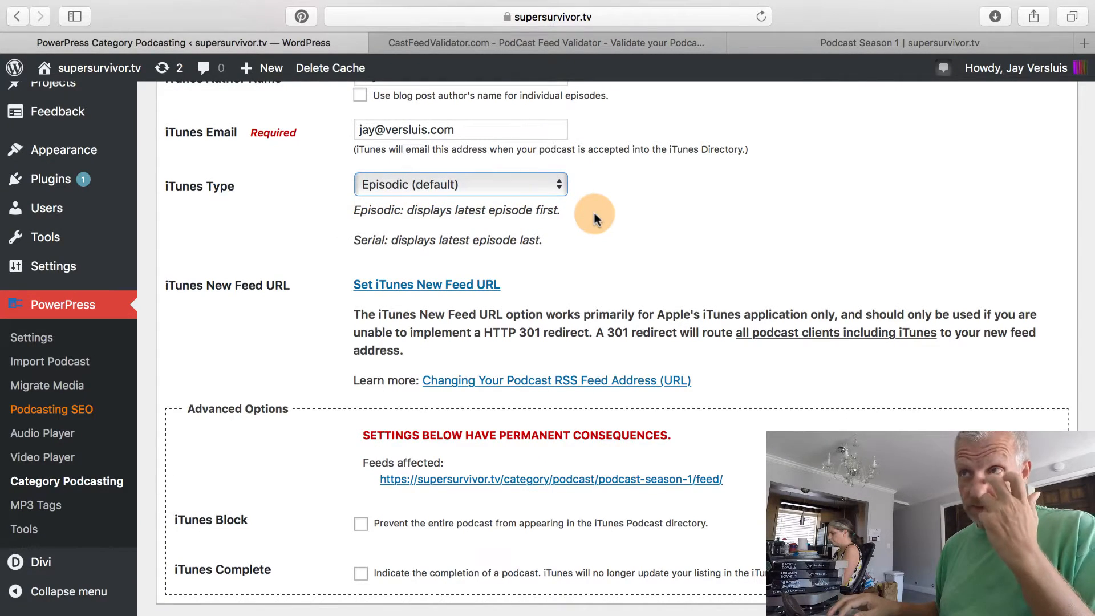
left_click(523, 186)
left_click(506, 203)
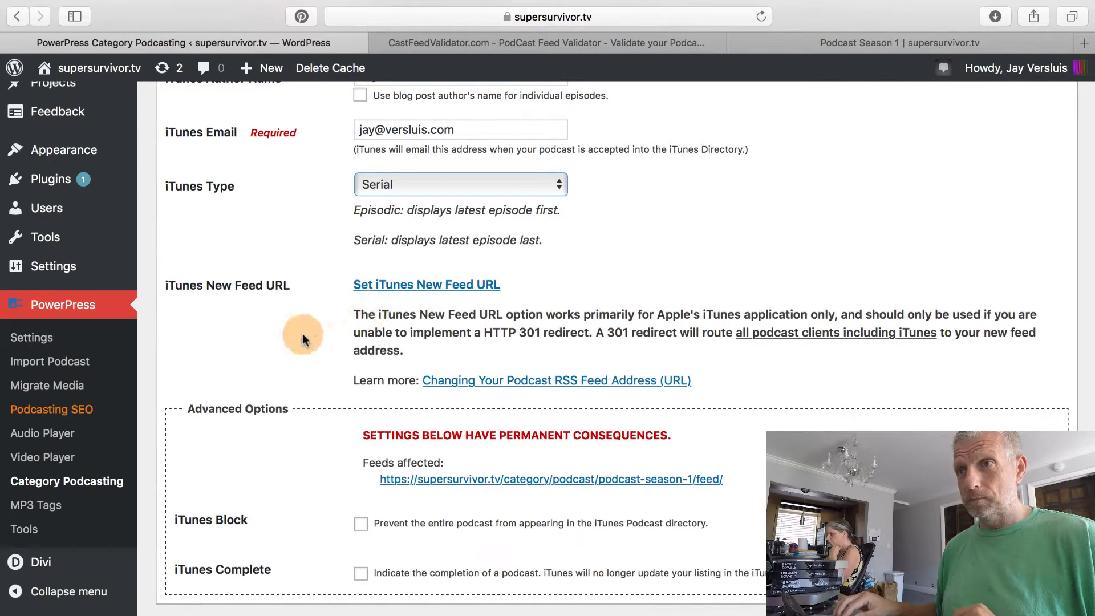
scroll(265, 313, "down", 3)
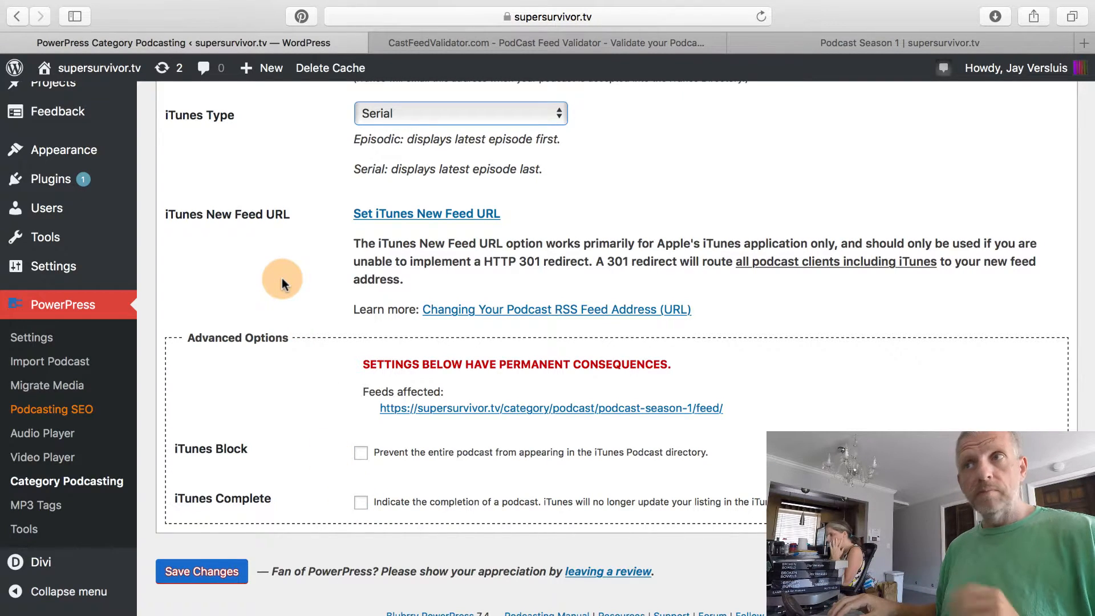
scroll(282, 278, "up", 8)
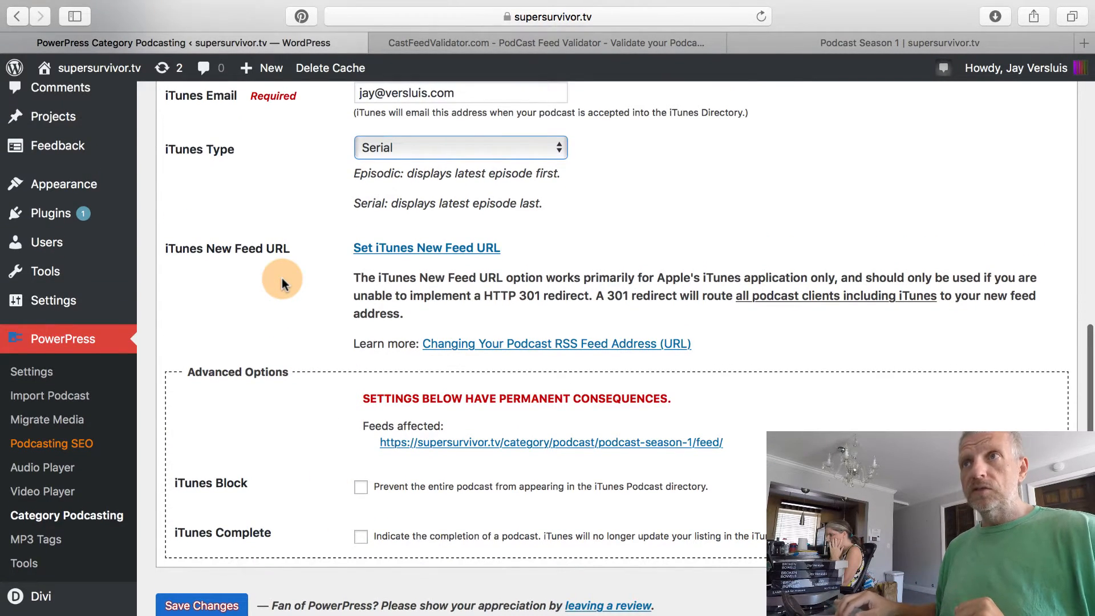
scroll(282, 279, "up", 2)
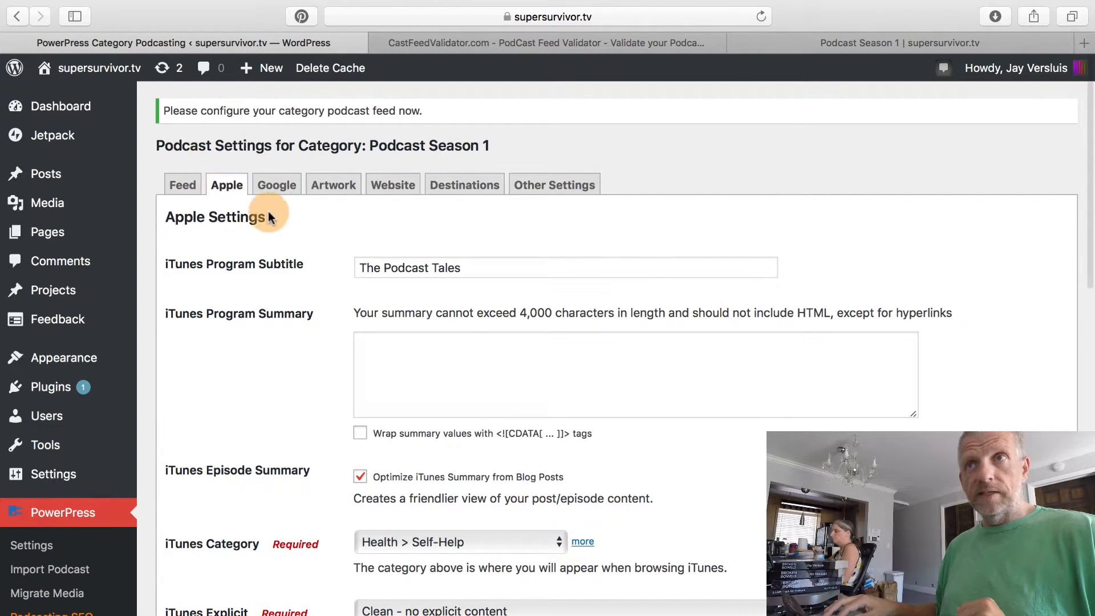
In the Google Play settings, set the Google Play Category to Health.
left_click(288, 193)
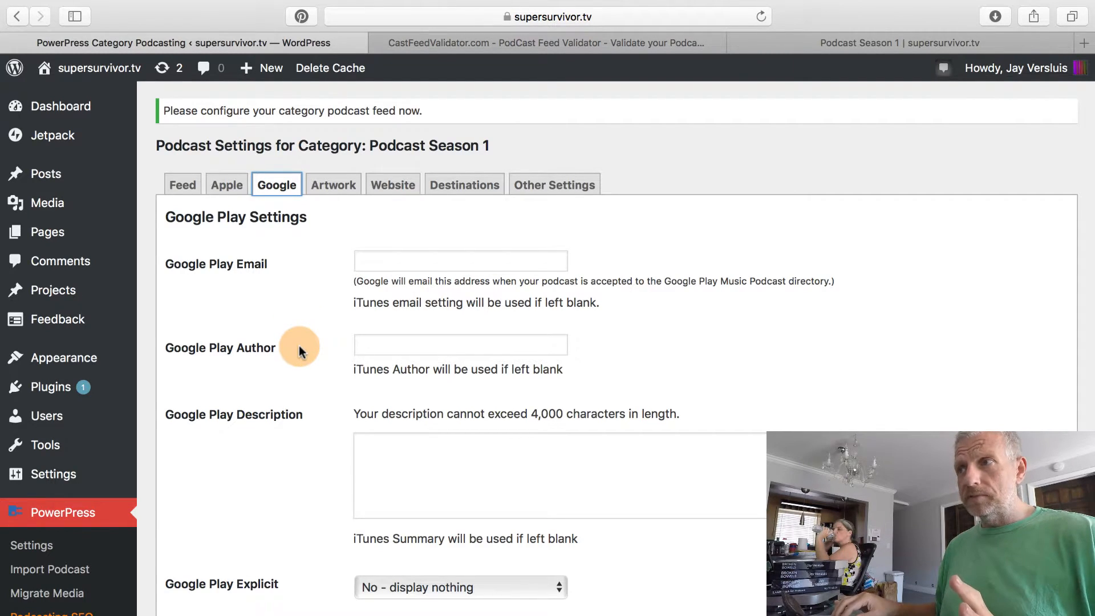
scroll(299, 351, "down", 2)
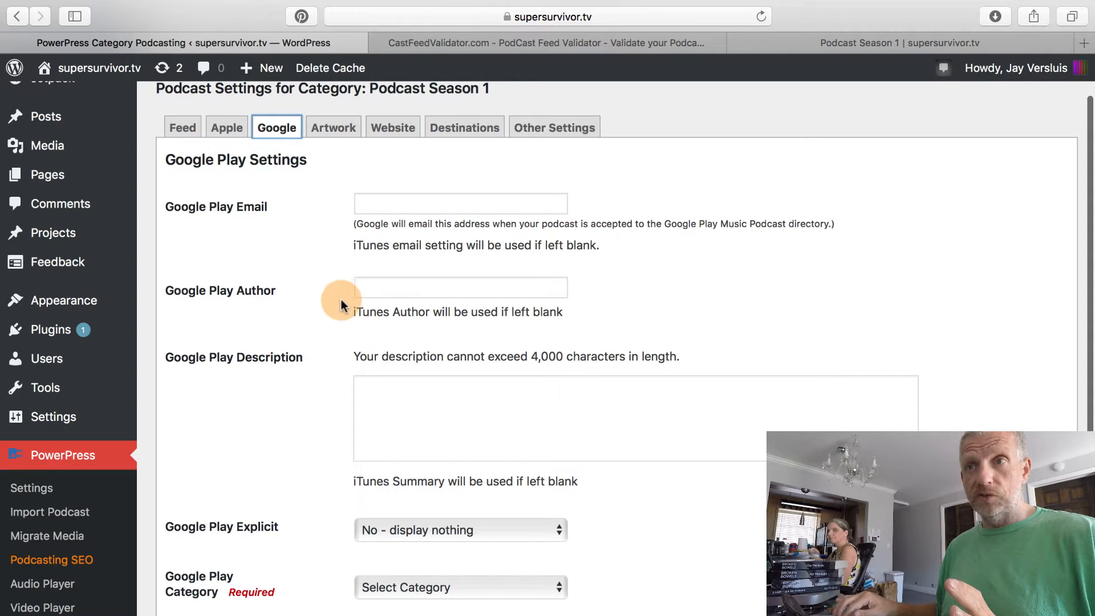
scroll(341, 311, "down", 3)
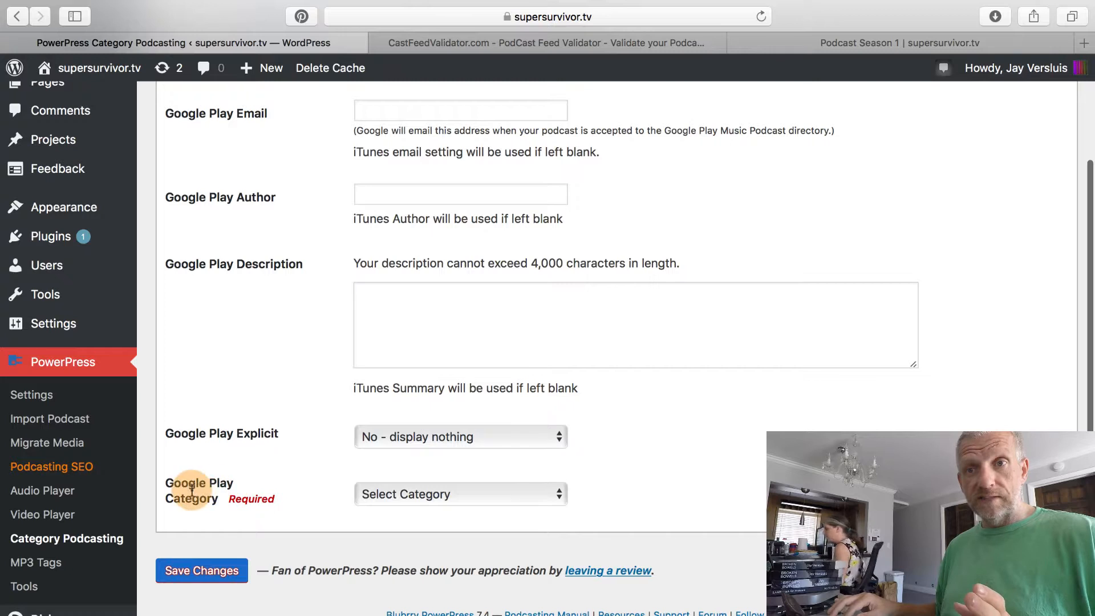
scroll(195, 485, "down", 3)
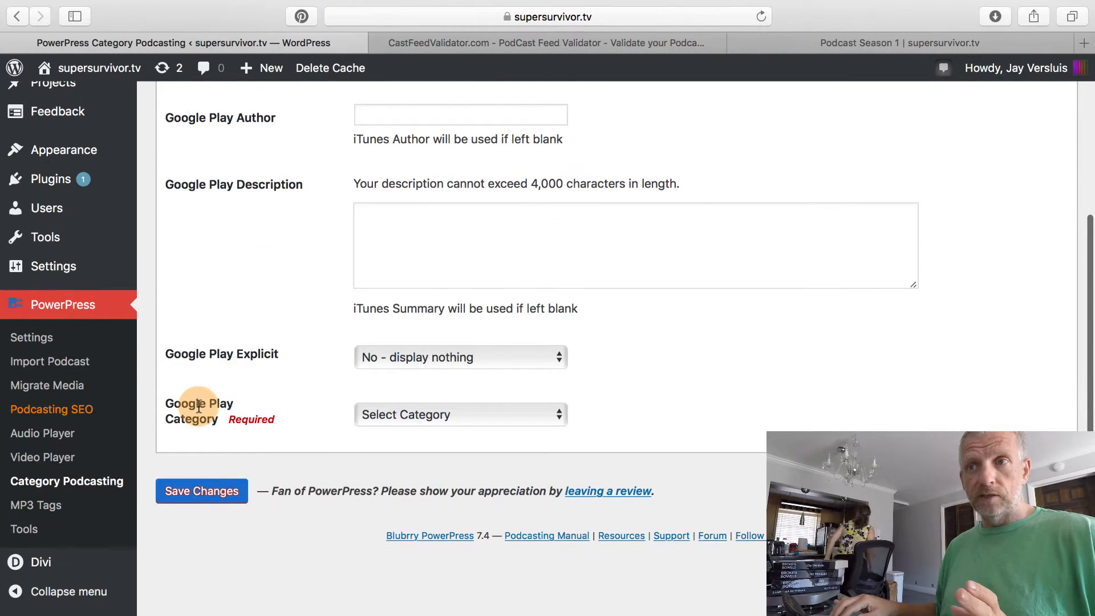
scroll(196, 405, "down", 1)
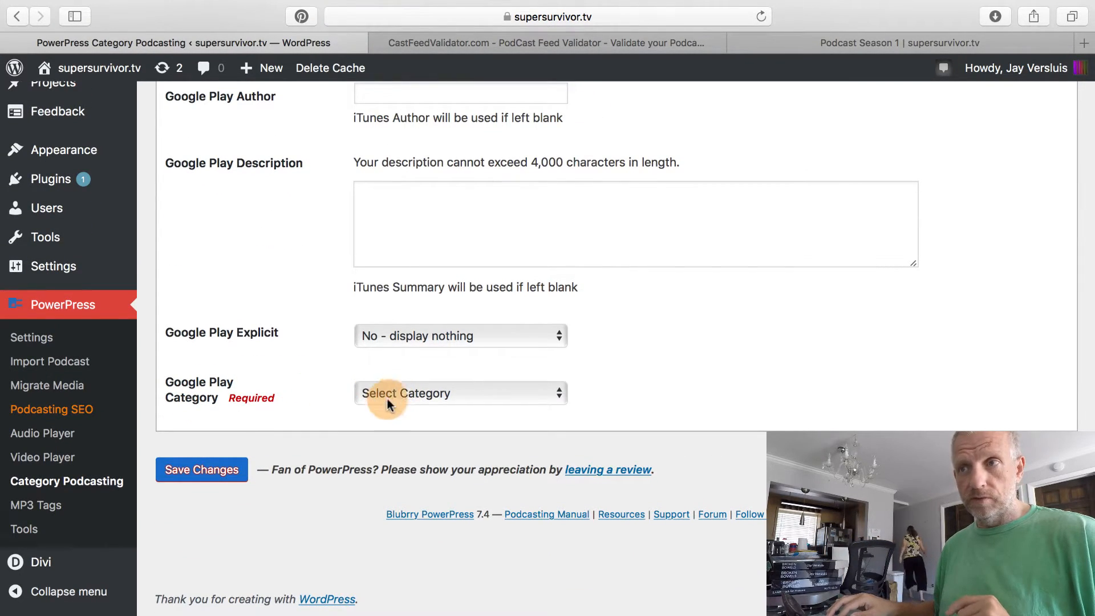
left_click(468, 393)
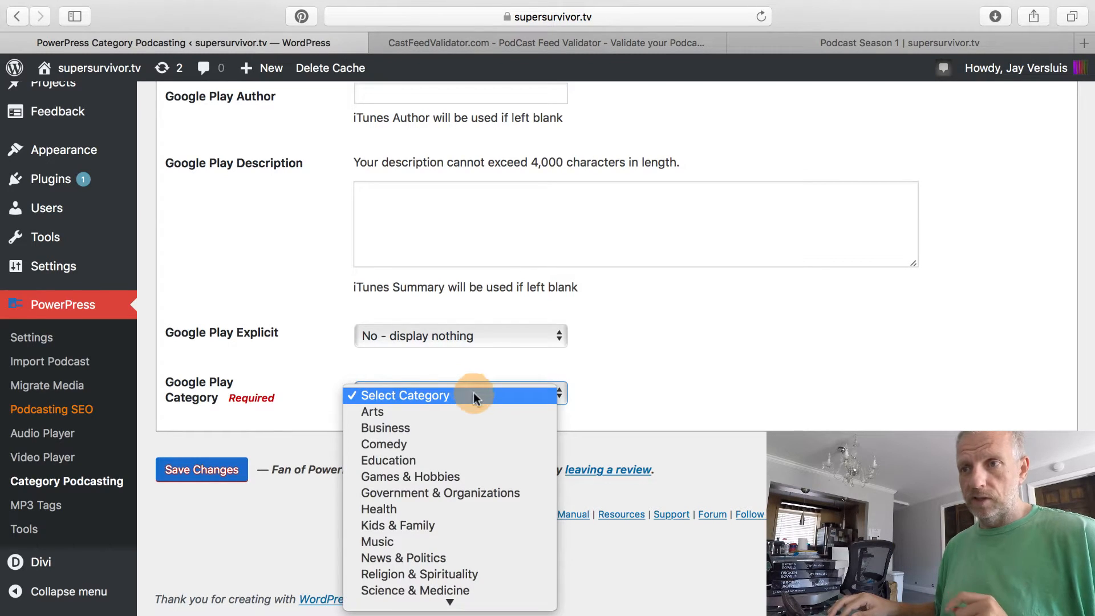
scroll(529, 511, "down", 3)
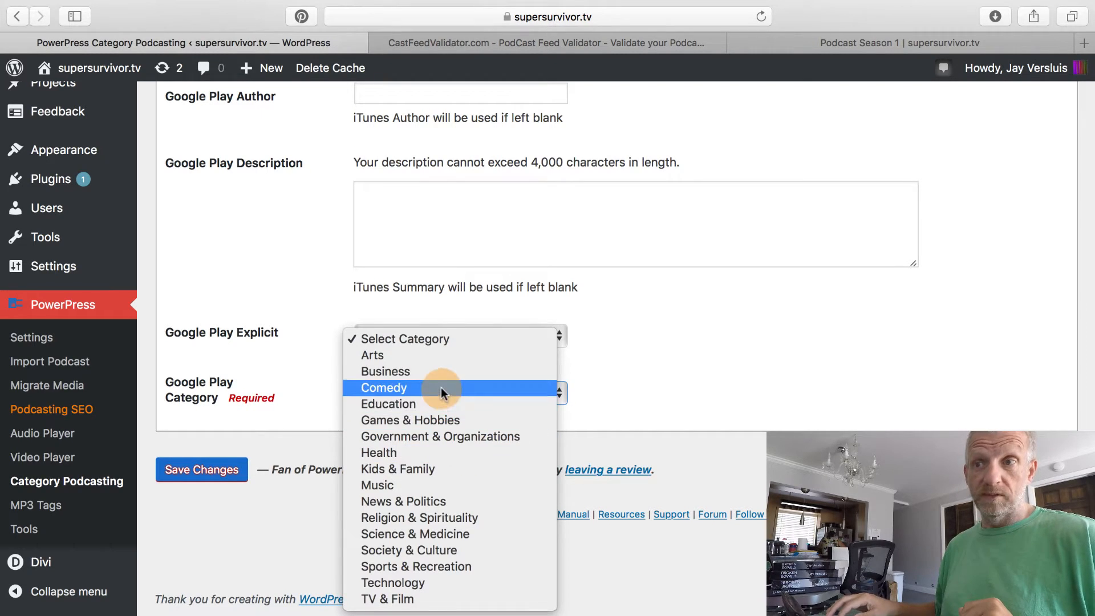
left_click(431, 456)
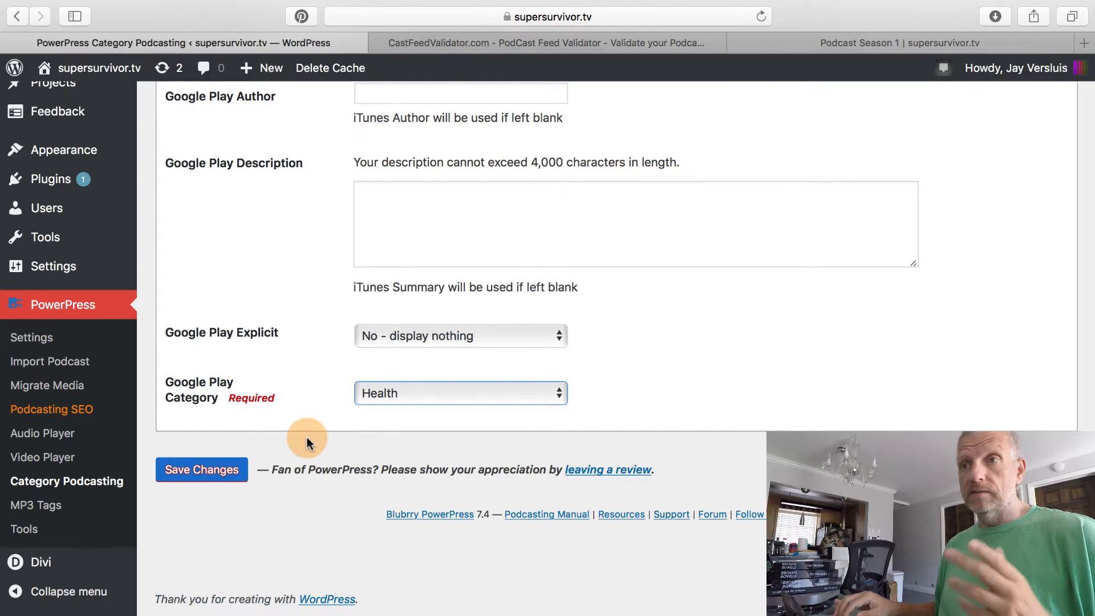
Go over the Google Play Description, Author and Email fields, leaving them blank.
scroll(307, 437, "up", 5)
scroll(306, 437, "down", 2)
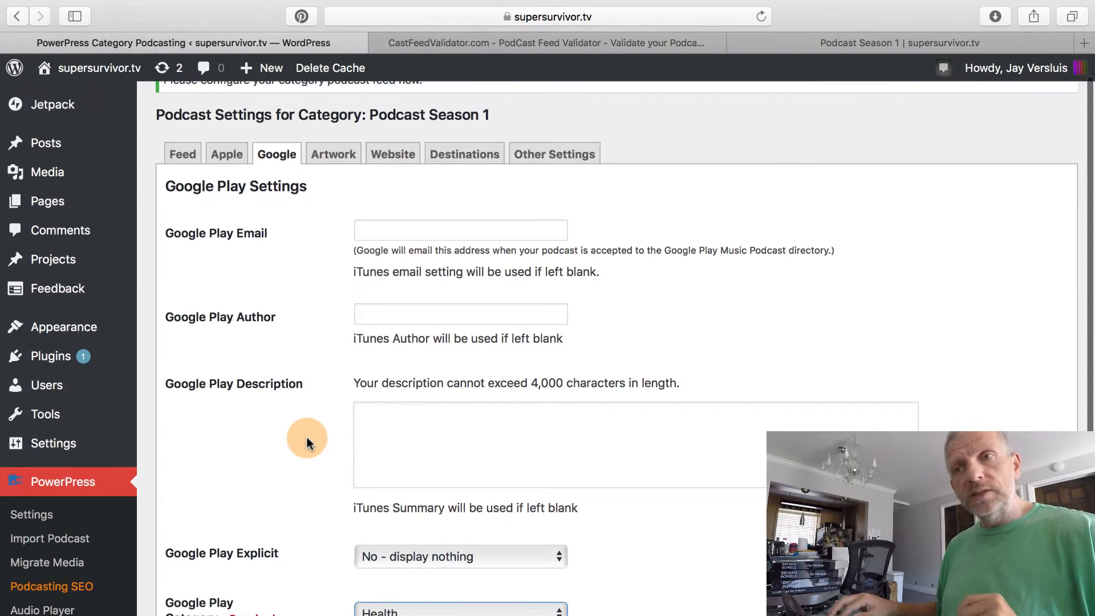
left_click(431, 428)
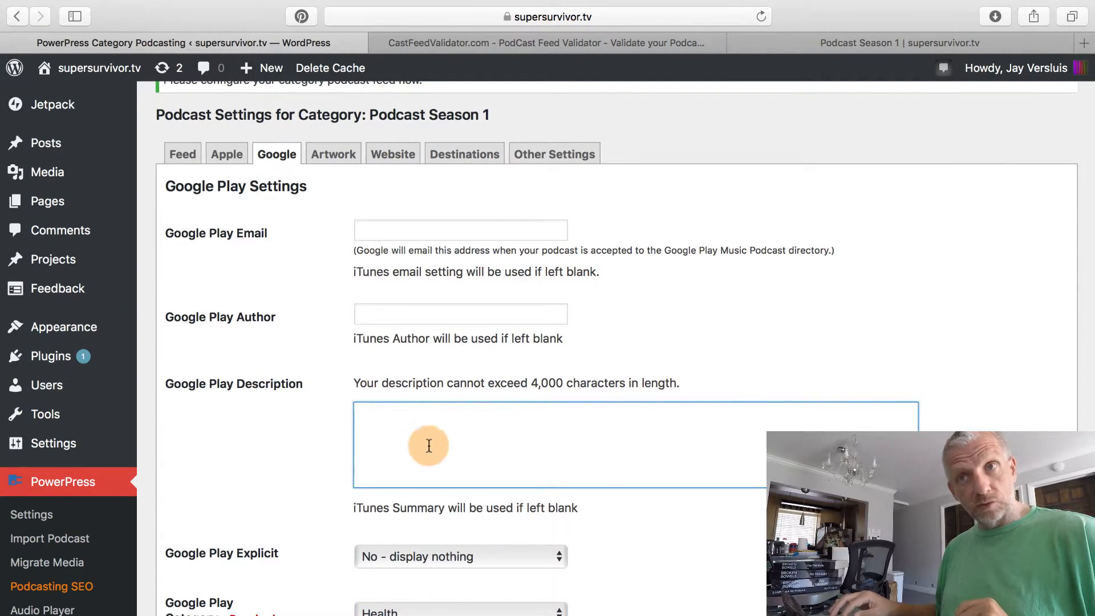
left_click(424, 312)
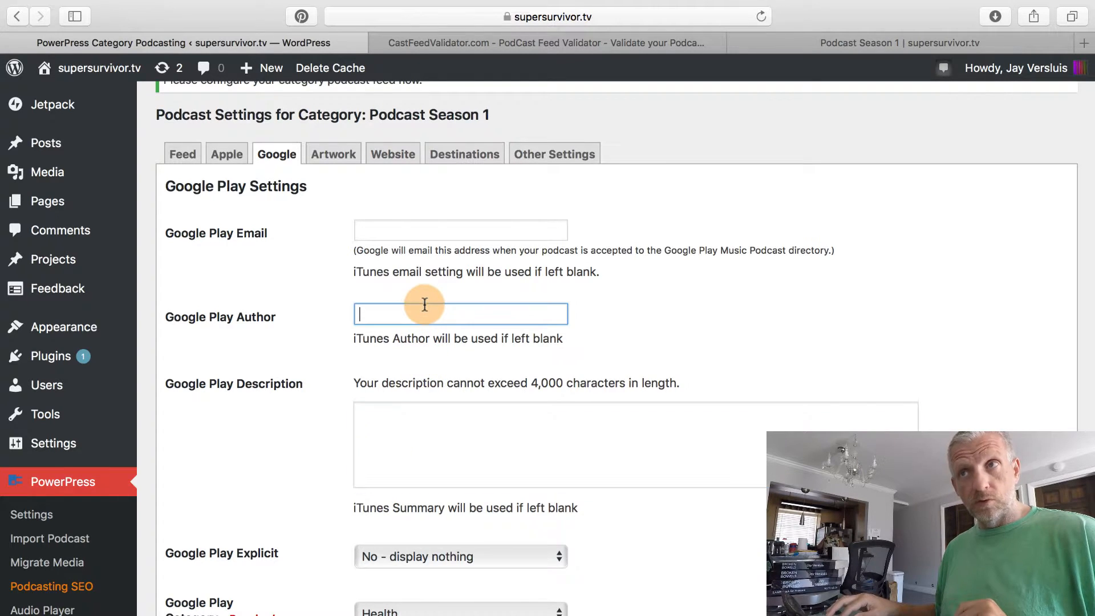
left_click(447, 229)
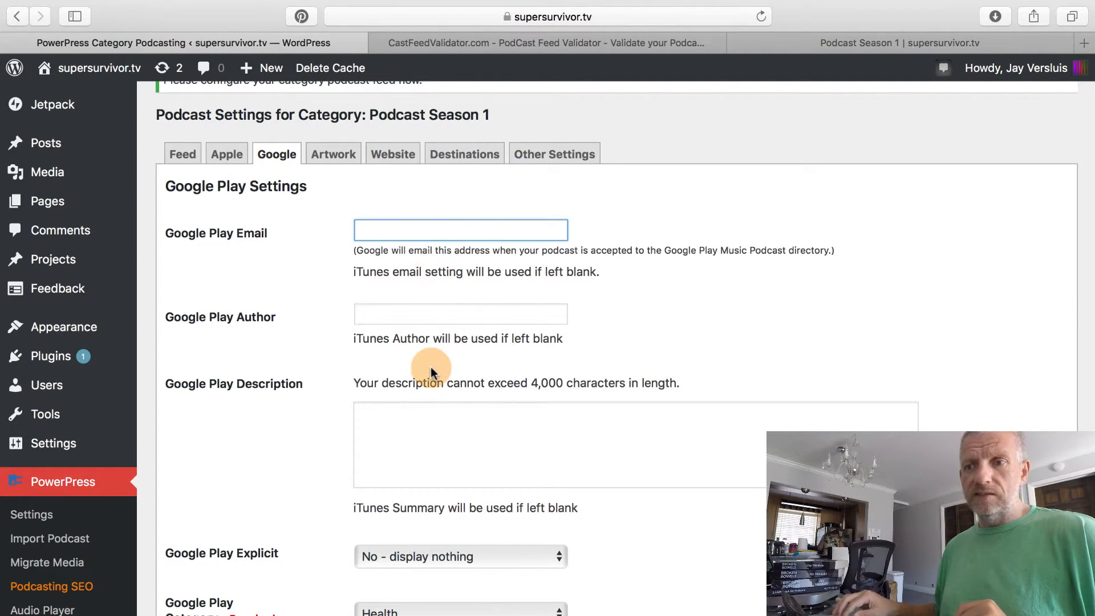
scroll(415, 398, "down", 5)
scroll(415, 399, "up", 6)
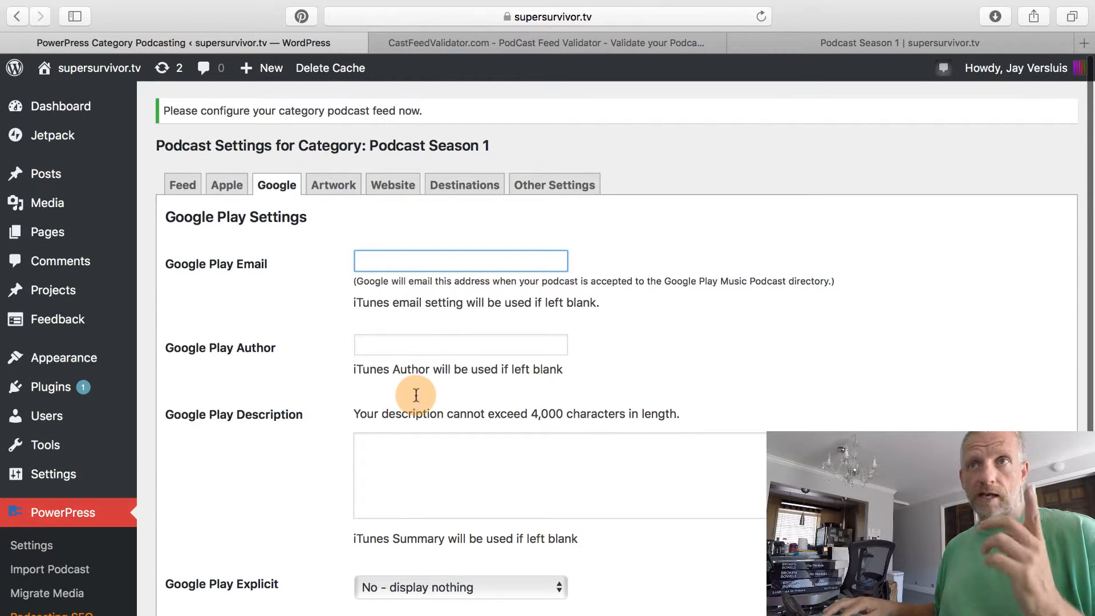
Bring up the Artwork settings and focus the empty iTunes Image field.
left_click(332, 184)
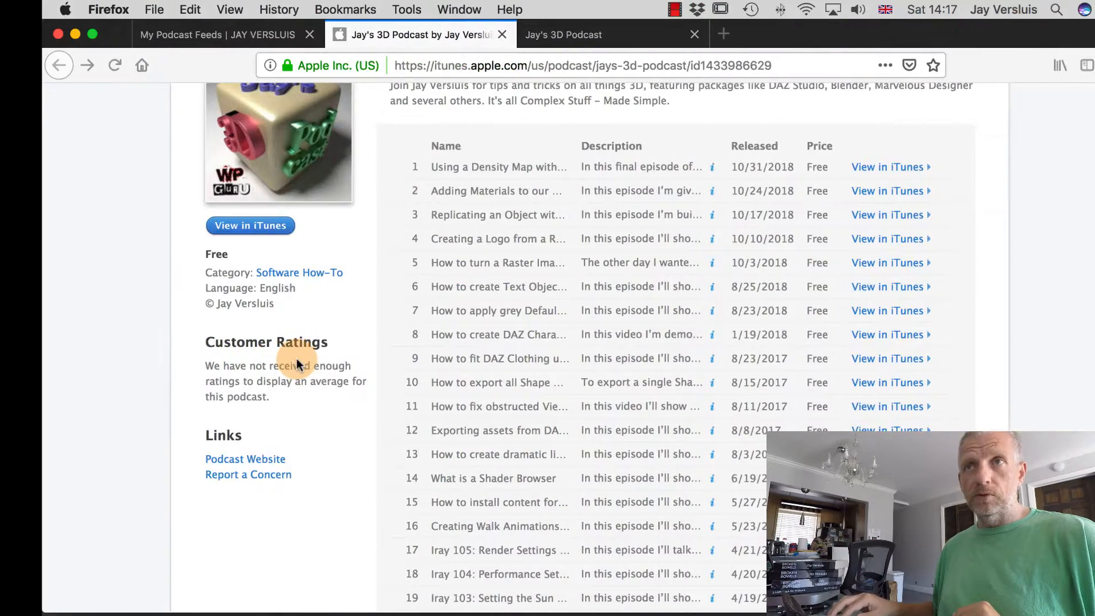
scroll(120, 348, "up", 5)
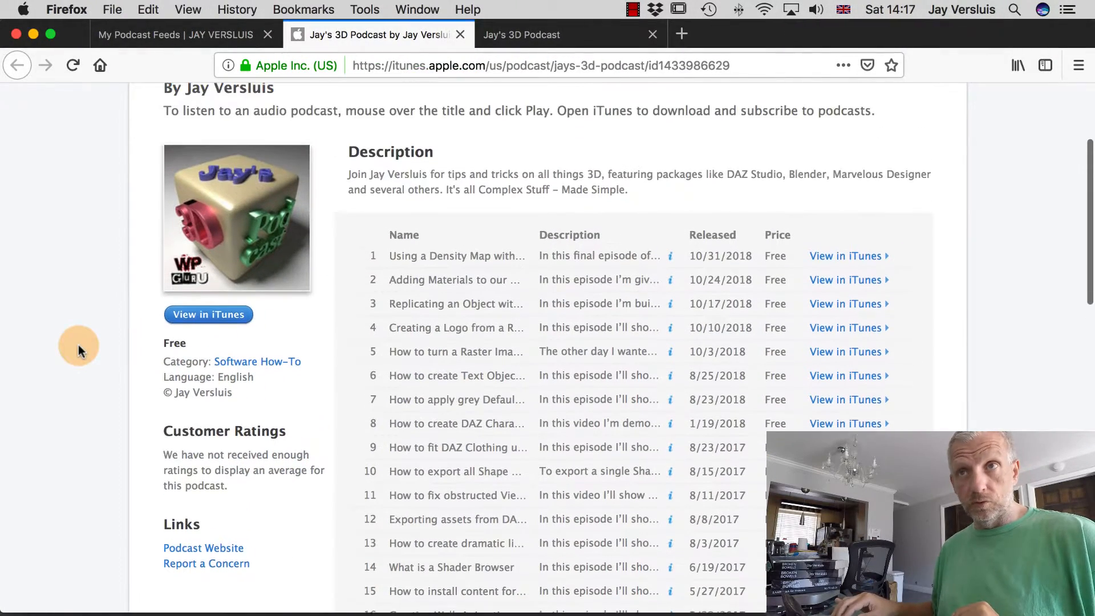
scroll(78, 344, "up", 2)
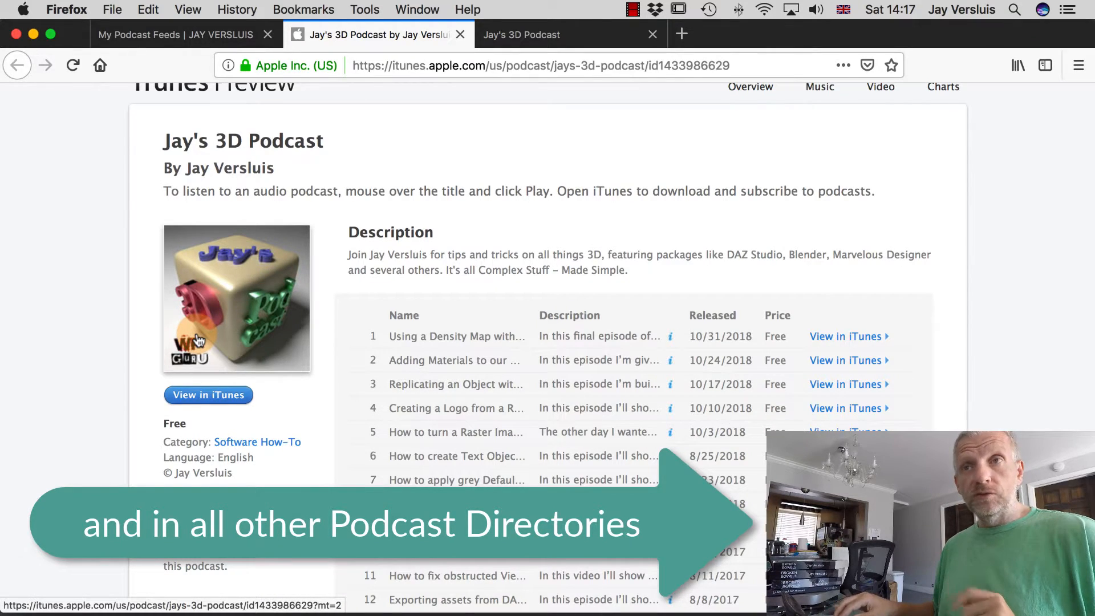
key("ctrl+Left")
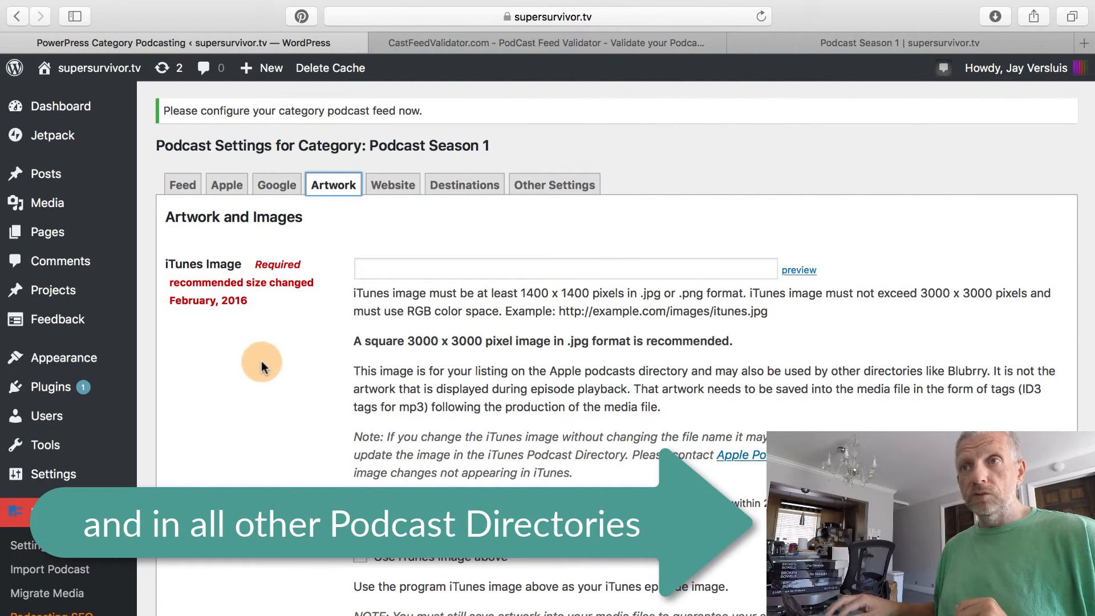
left_click(410, 269)
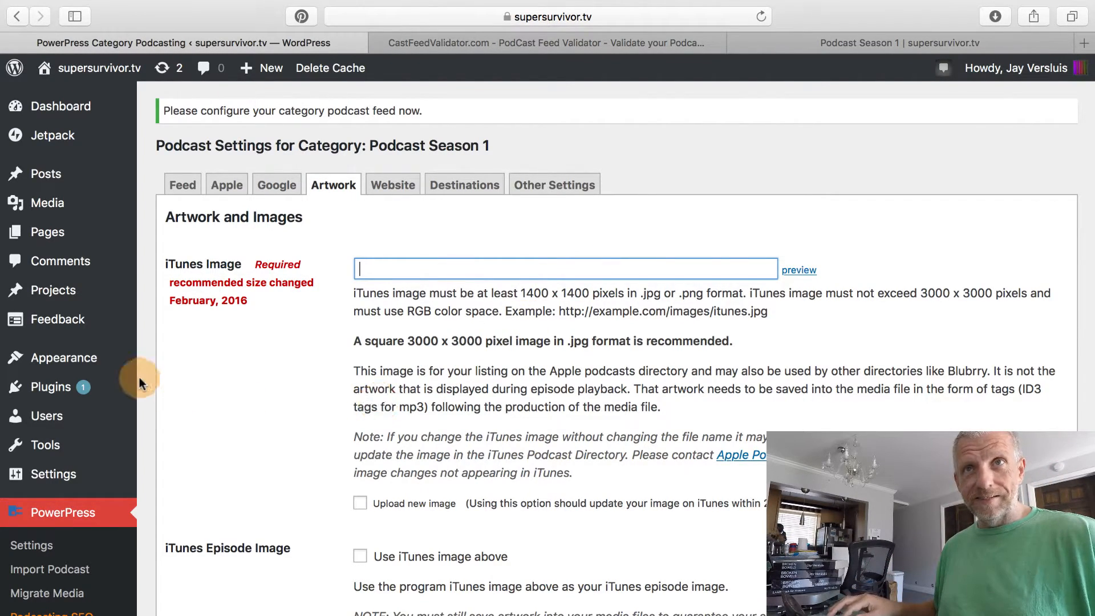
Open the Super-Survivor-Podcast-Cover.jpg details in a new Media Library tab.
mouse_move(74, 205)
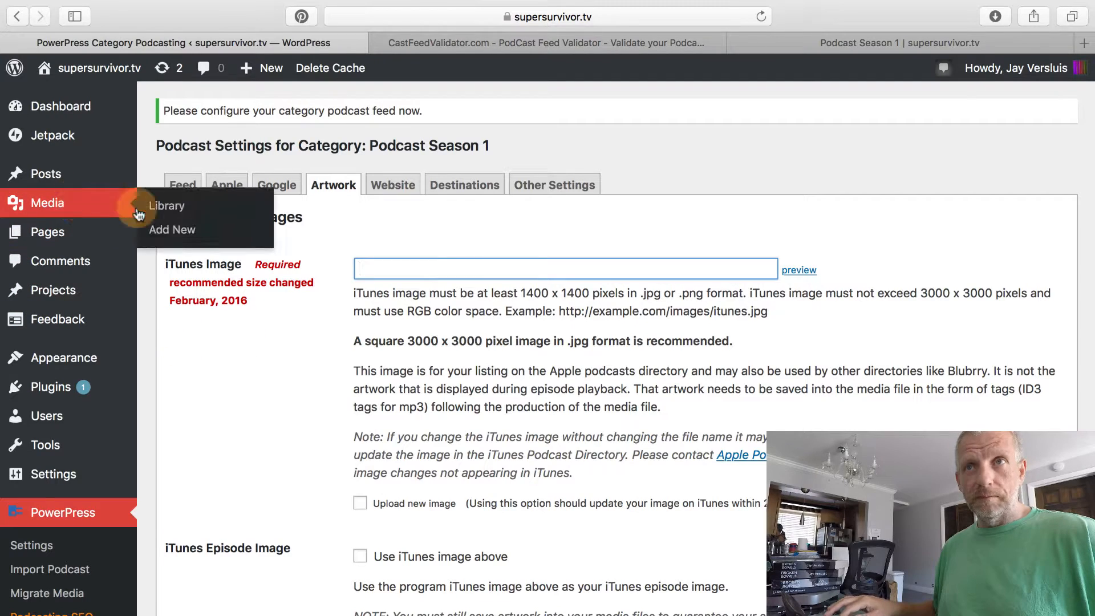
left_click(180, 209, "super")
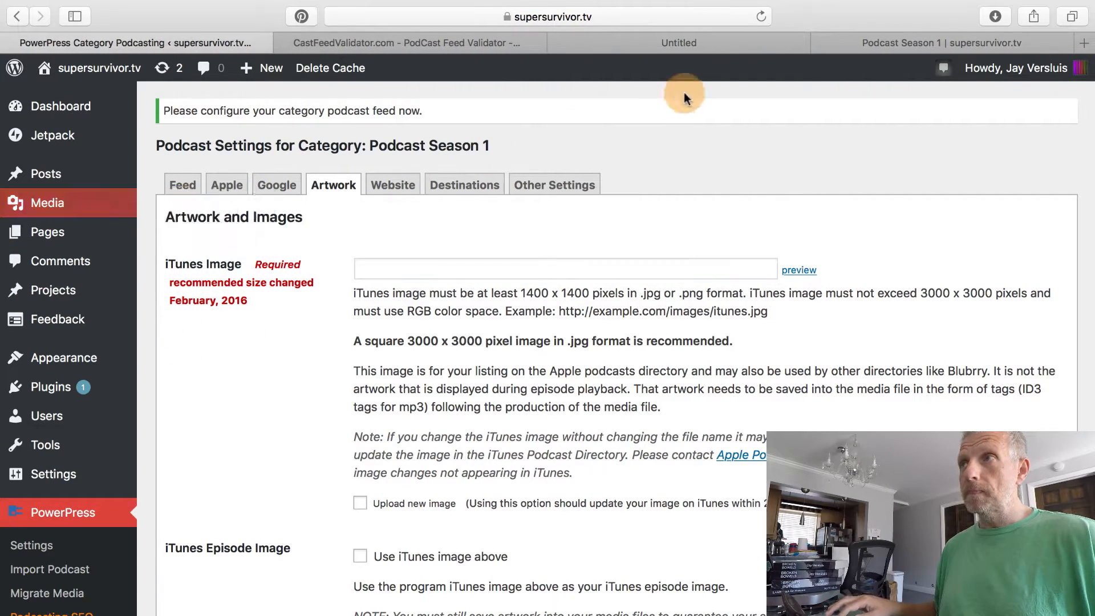
left_click(710, 41)
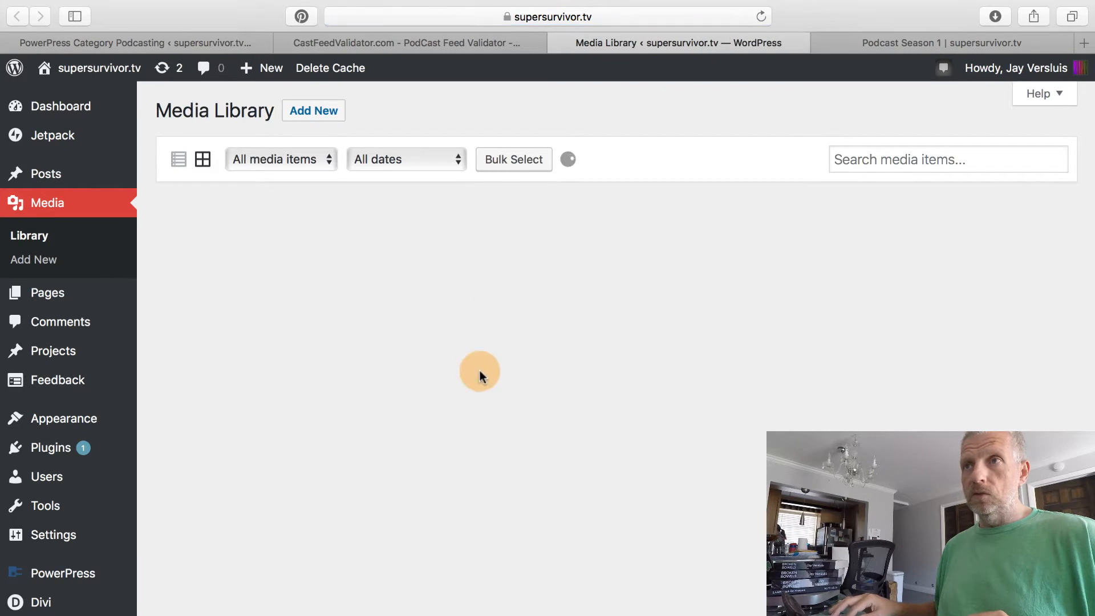
scroll(424, 444, "down", 2)
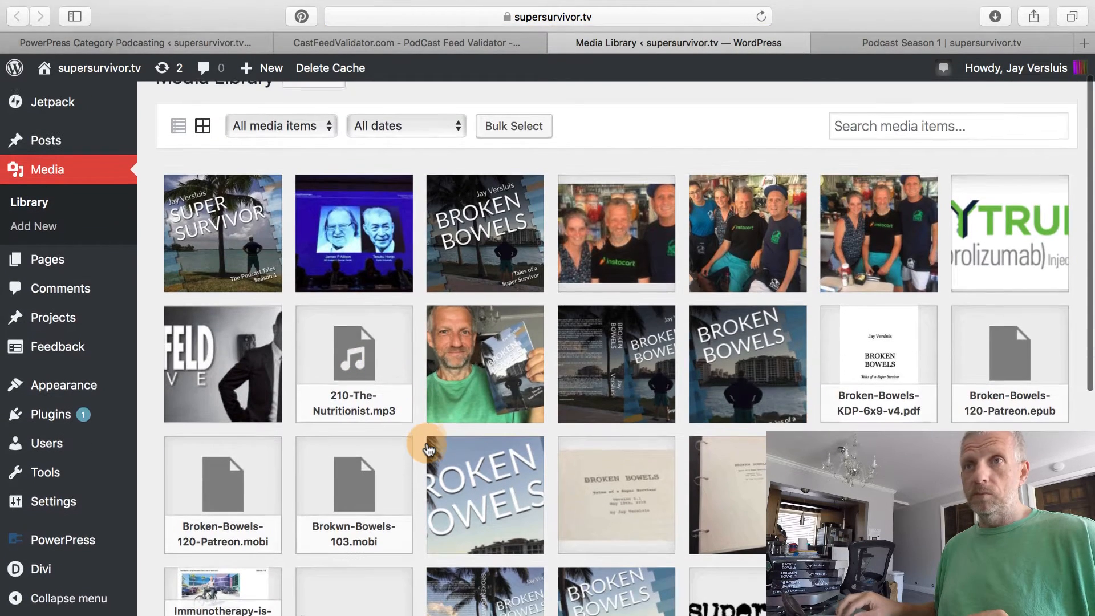
scroll(343, 393, "up", 1)
left_click(219, 256)
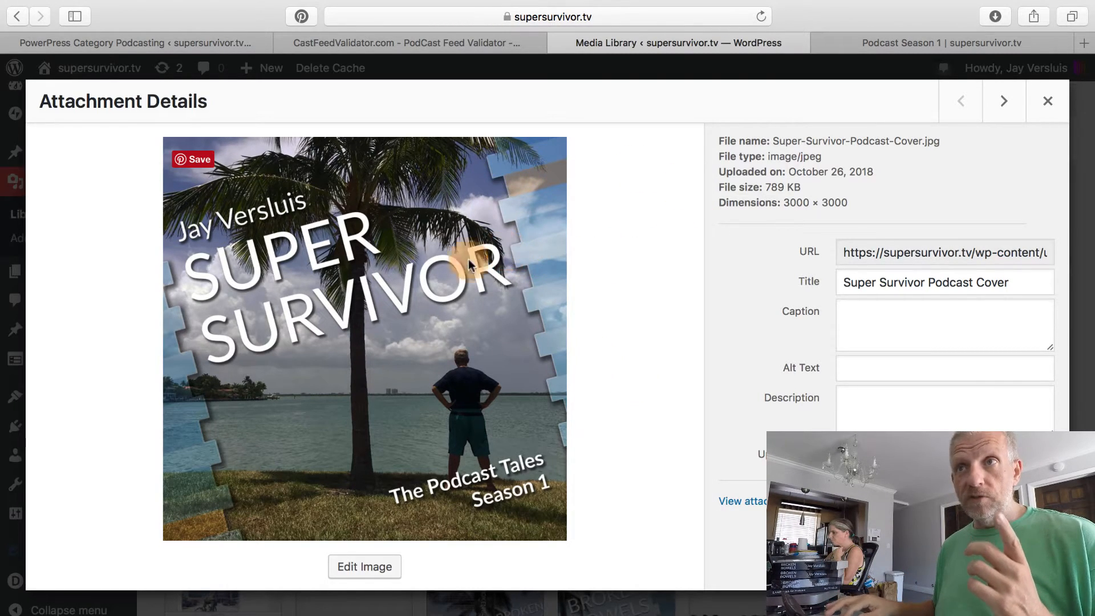
Copy the cover's full URL, close the Media Library tab, and return to PowerPress.
left_click(893, 251)
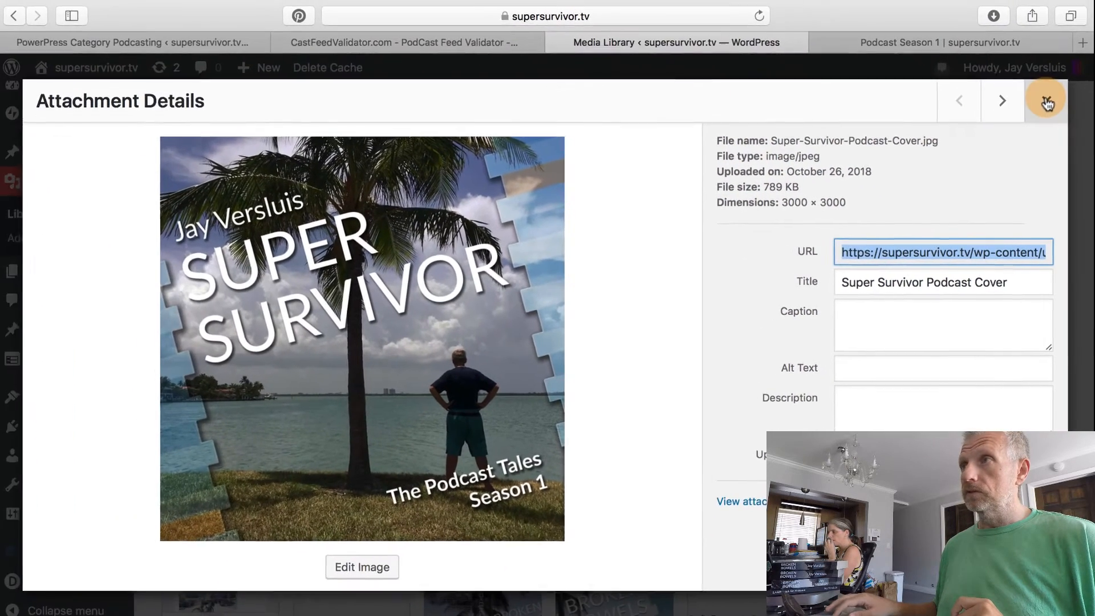
left_click(771, 32)
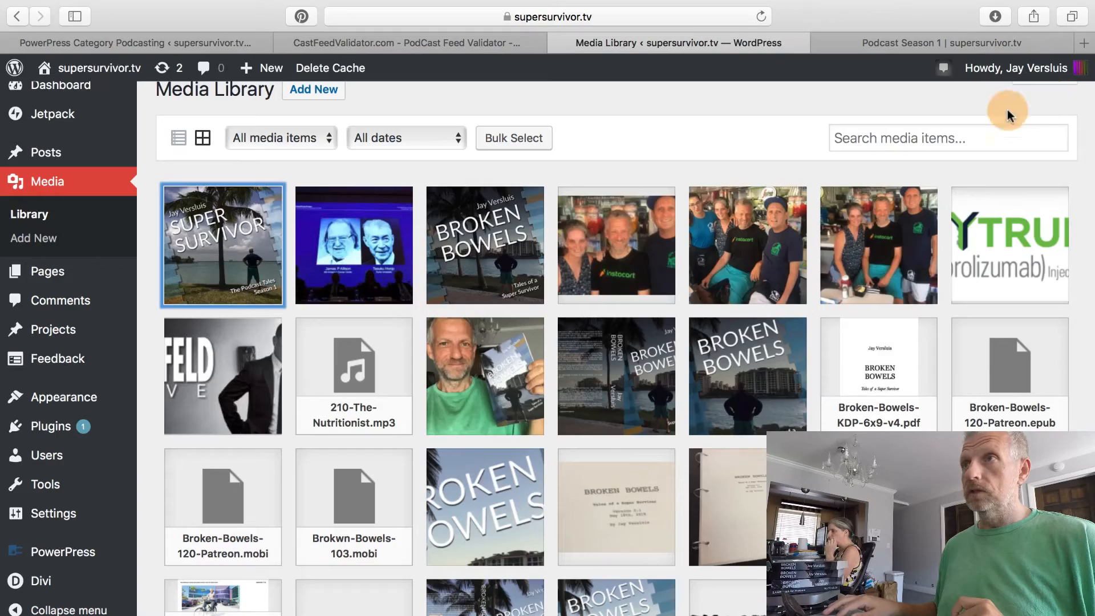
left_click(556, 46)
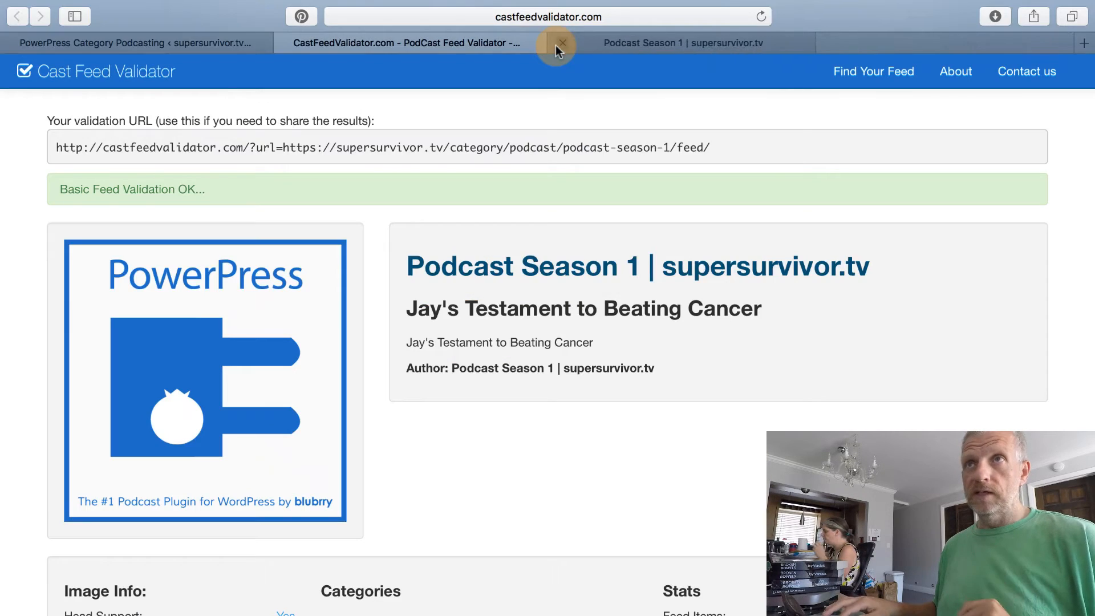
left_click(296, 43)
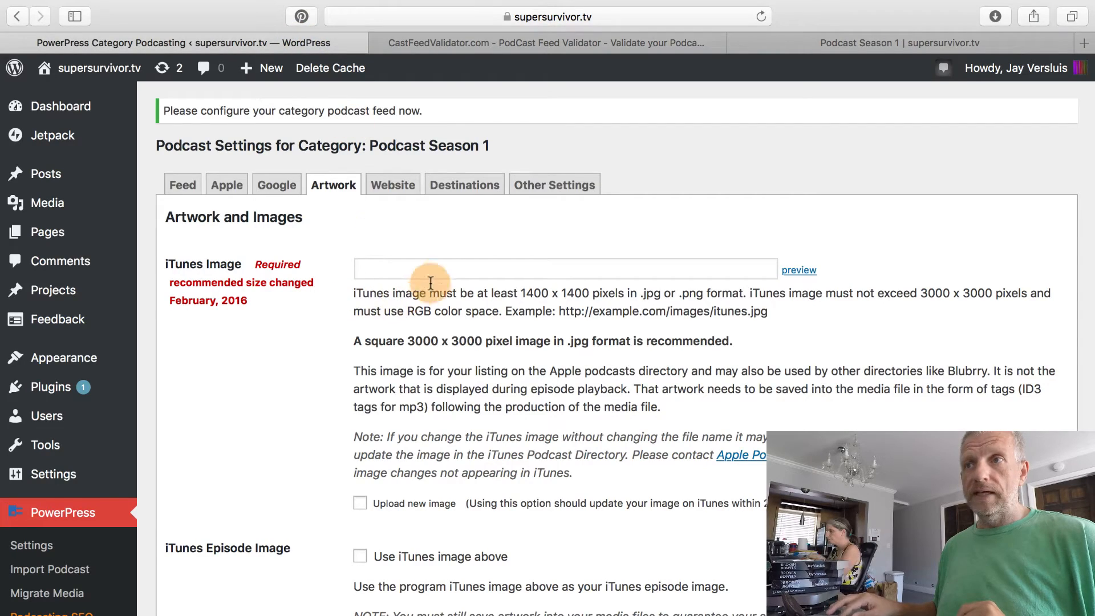
left_click(452, 264)
Paste the Super-Survivor-Podcast-Cover.jpg URL into iTunes Image and check it in a preview tab.
type("https://supersurvivor.tv/wp-content/uploads/2018/10/Super-Survivor-Podcast-Cover.jpg")
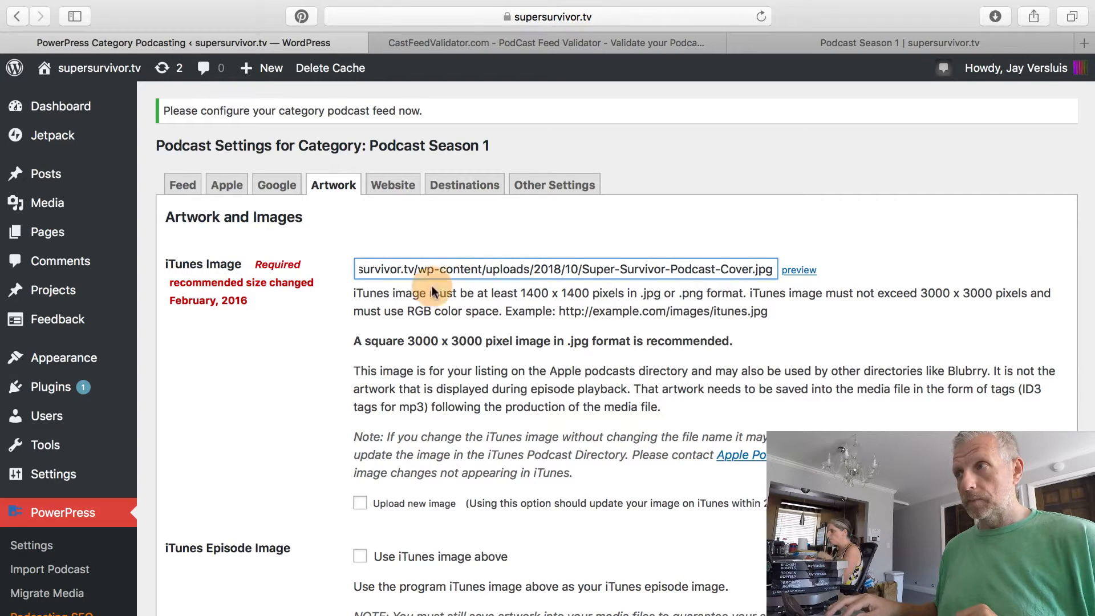
left_click(799, 271)
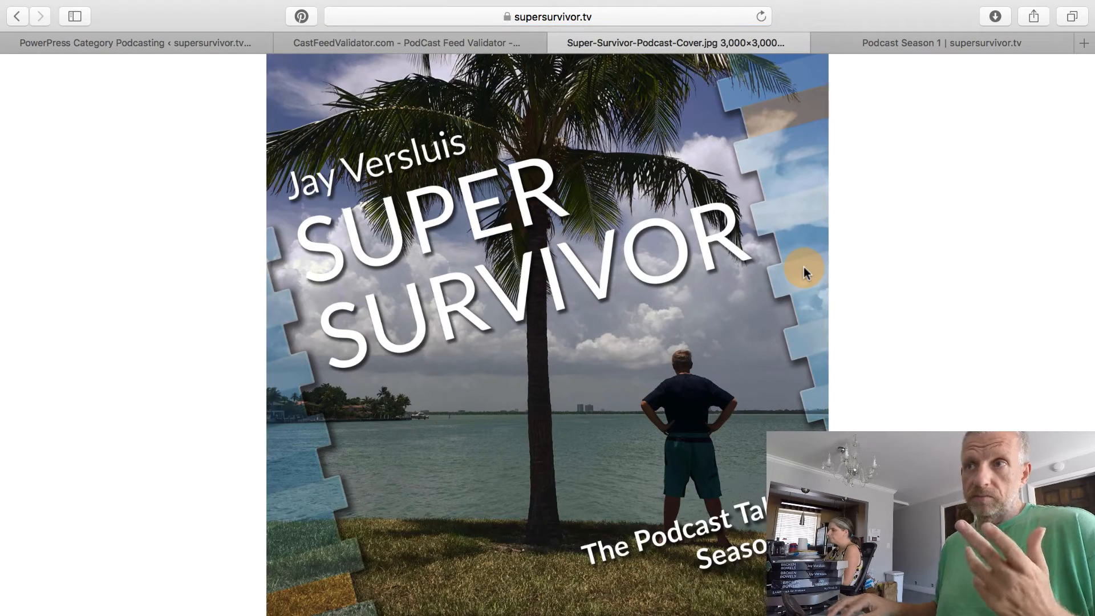
left_click(448, 289)
scroll(443, 222, "up", 5)
scroll(443, 223, "left", 3)
left_click(442, 224)
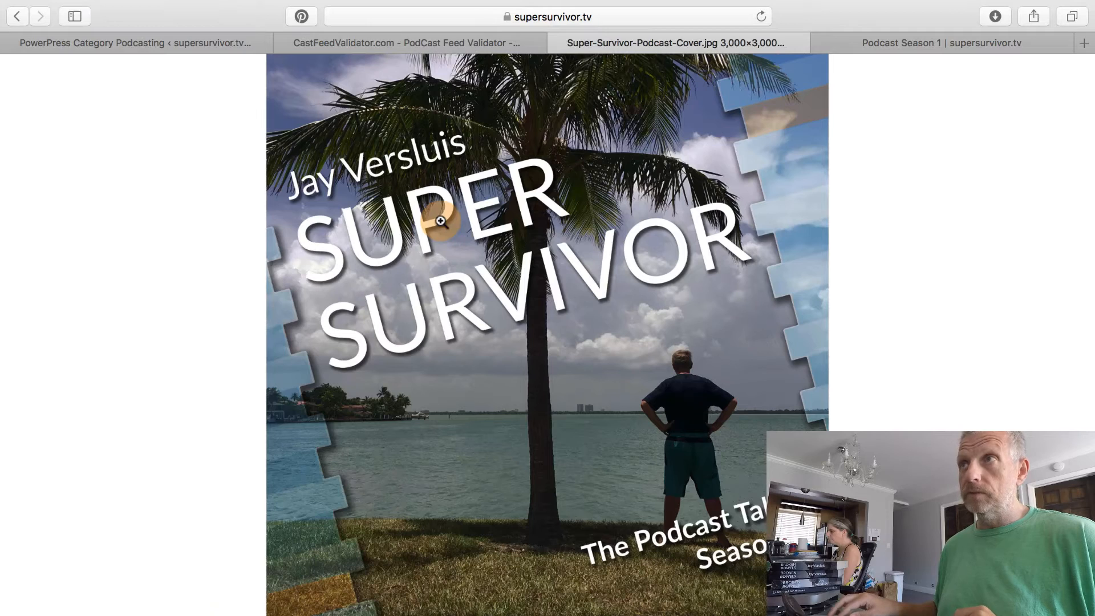
left_click(553, 41)
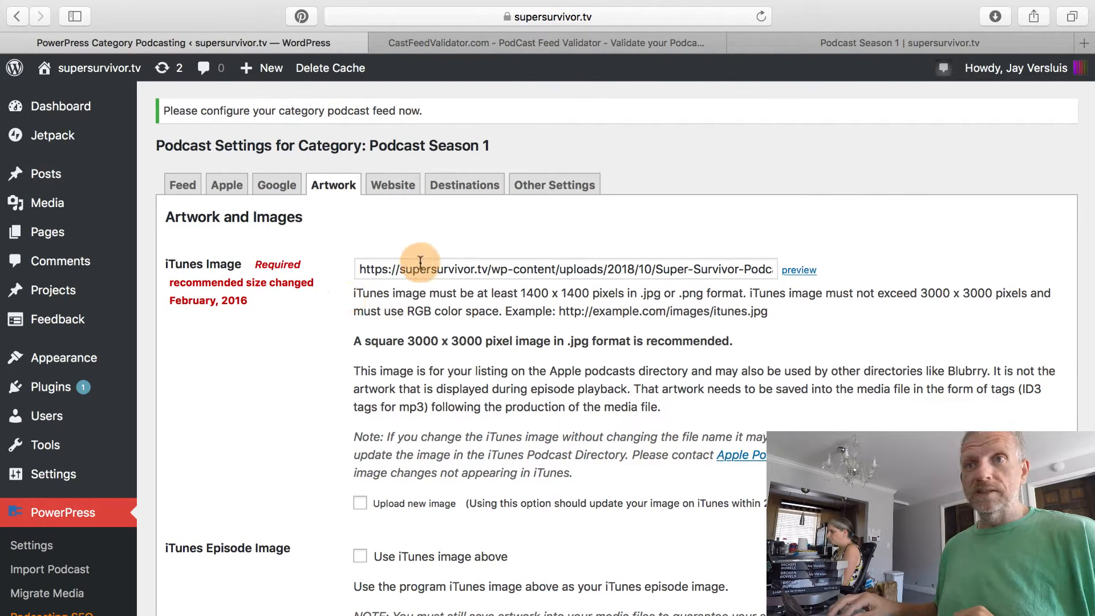
scroll(300, 351, "down", 3)
scroll(293, 340, "up", 2)
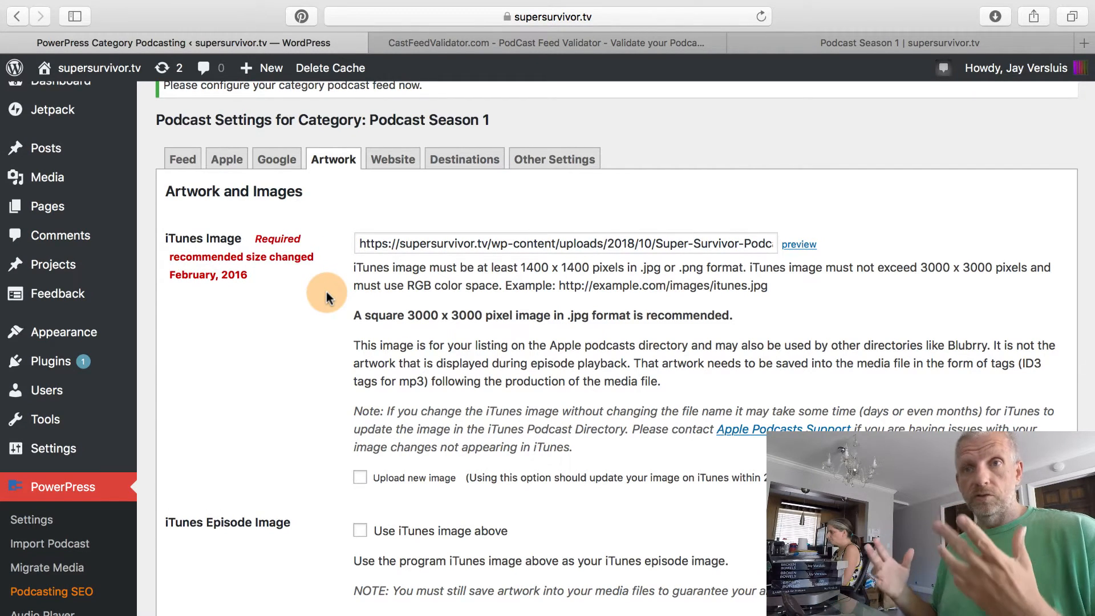
scroll(326, 292, "up", 1)
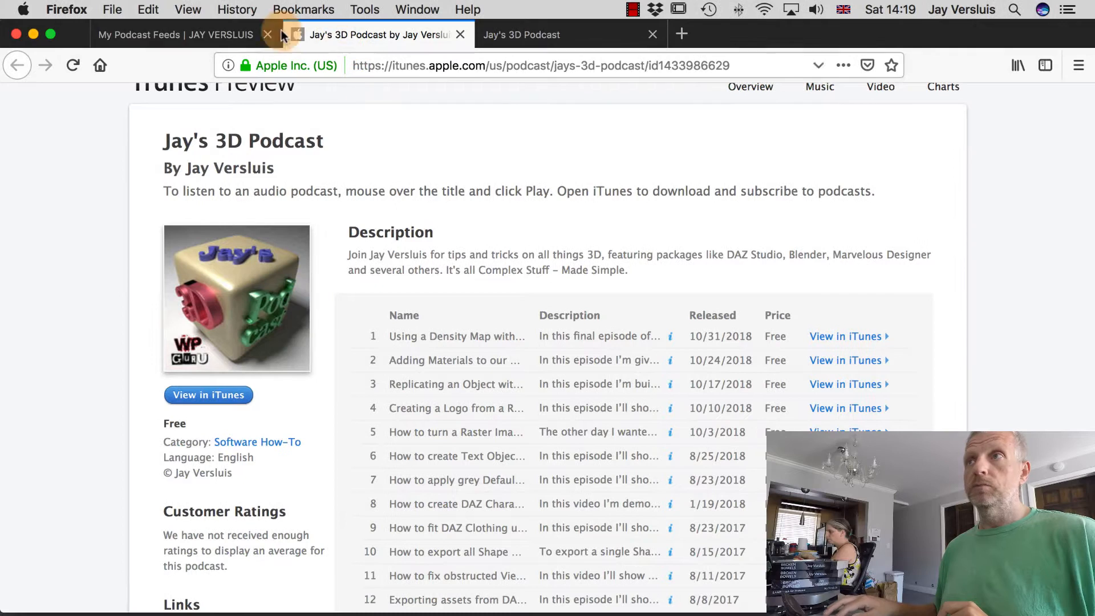
left_click(574, 32)
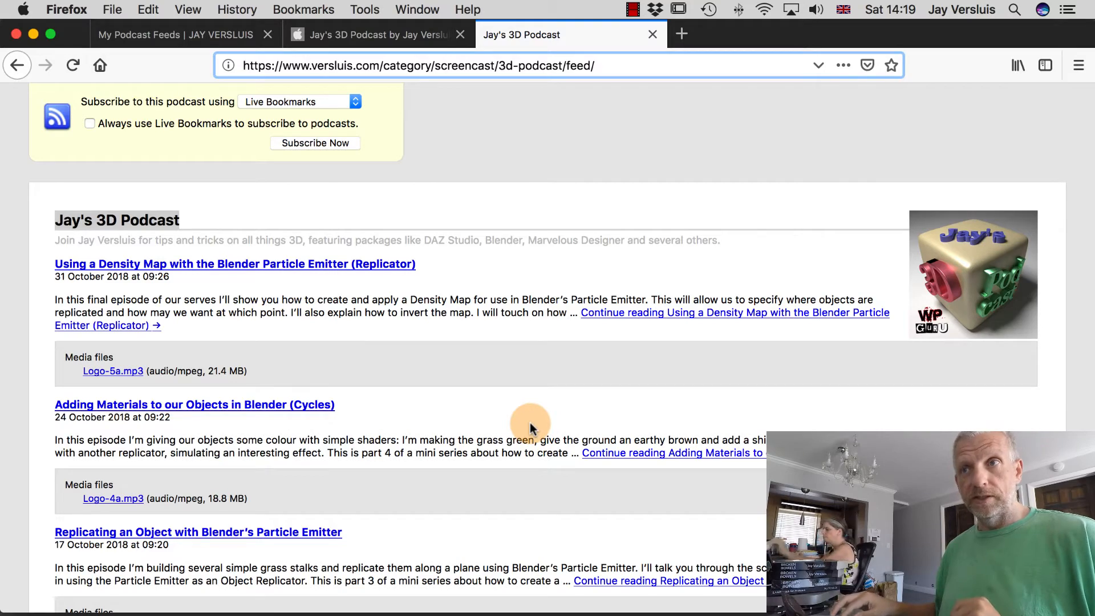
key("ctrl+Left")
scroll(309, 407, "down", 3)
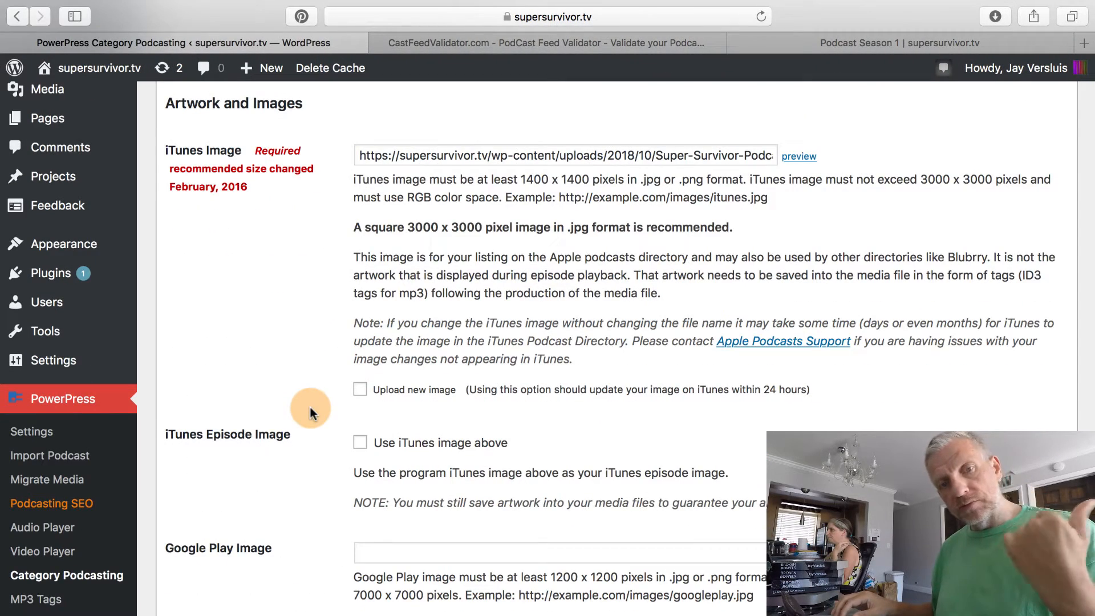
scroll(309, 406, "down", 1)
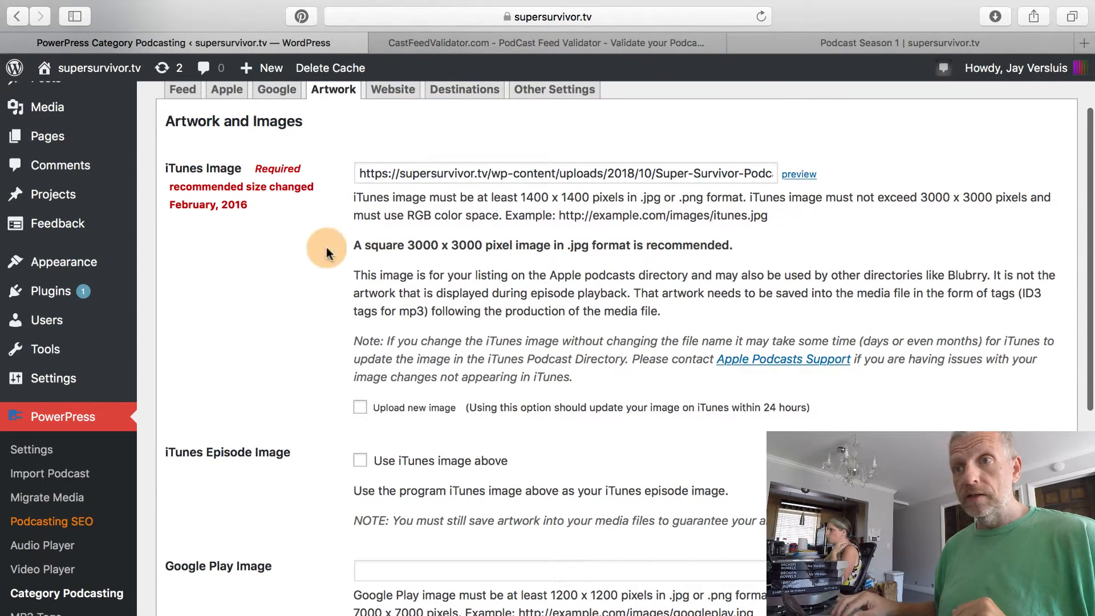
scroll(308, 323, "down", 3)
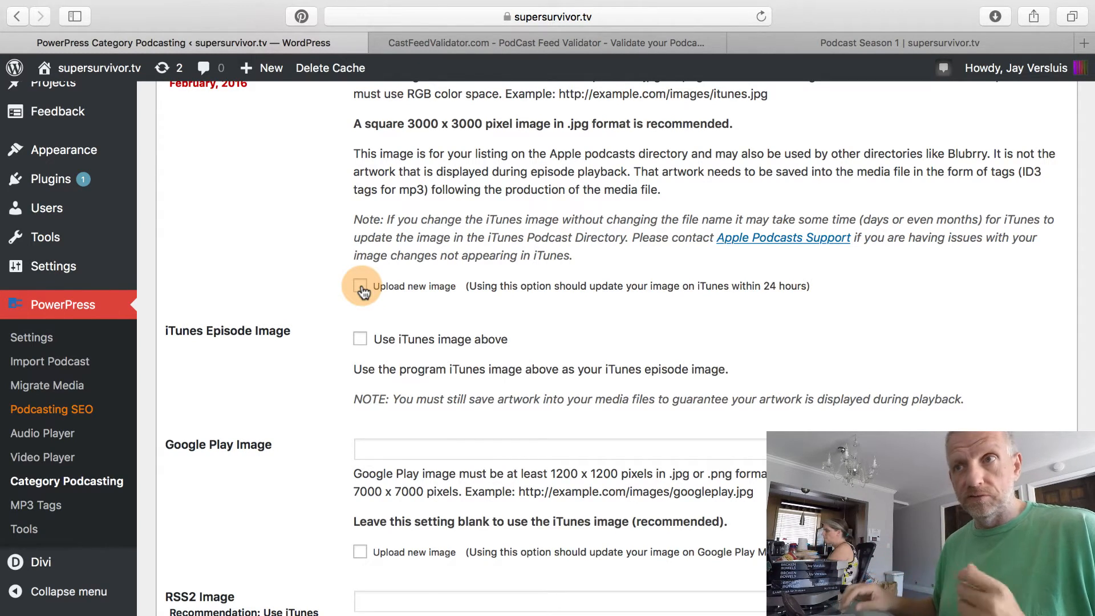
scroll(338, 384, "down", 3)
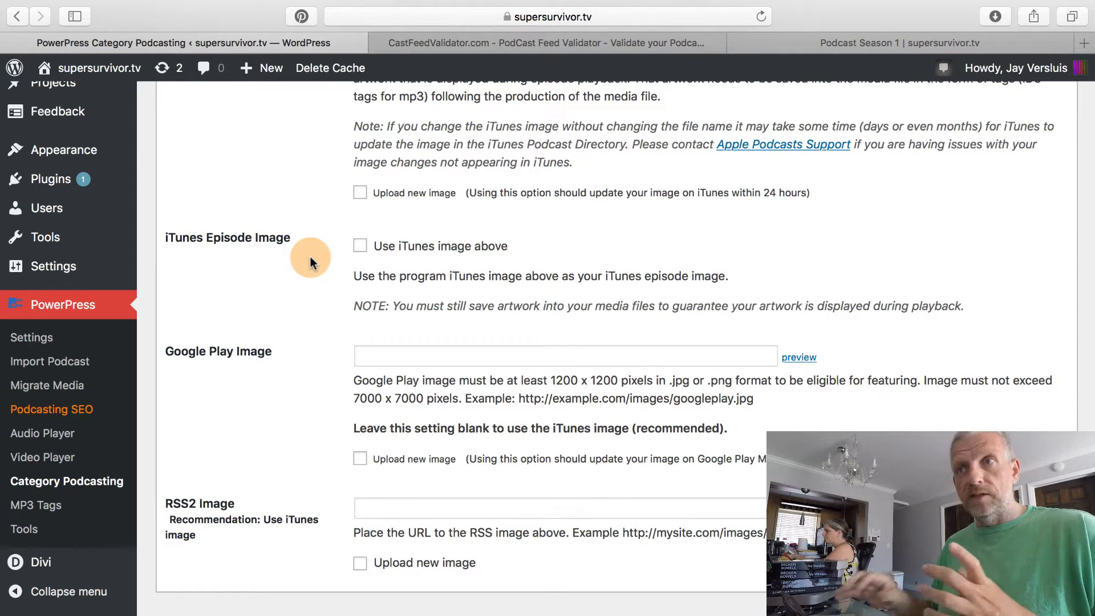
Tick 'Use iTunes image above' so Season 1 episodes reuse the iTunes cover image.
left_click(360, 246)
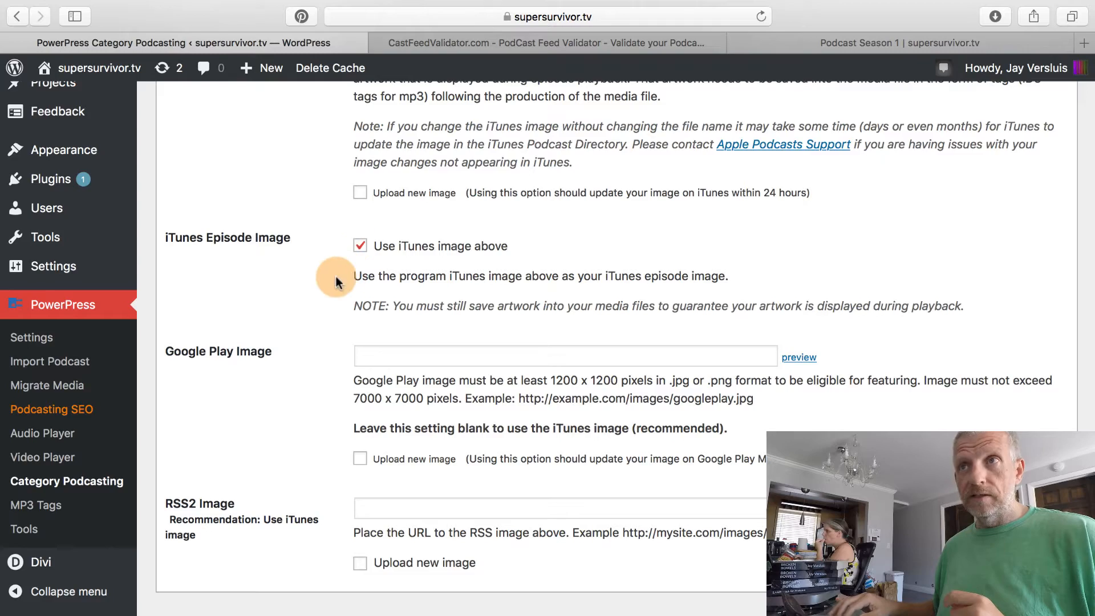
scroll(325, 273, "up", 4)
scroll(317, 275, "up", 3)
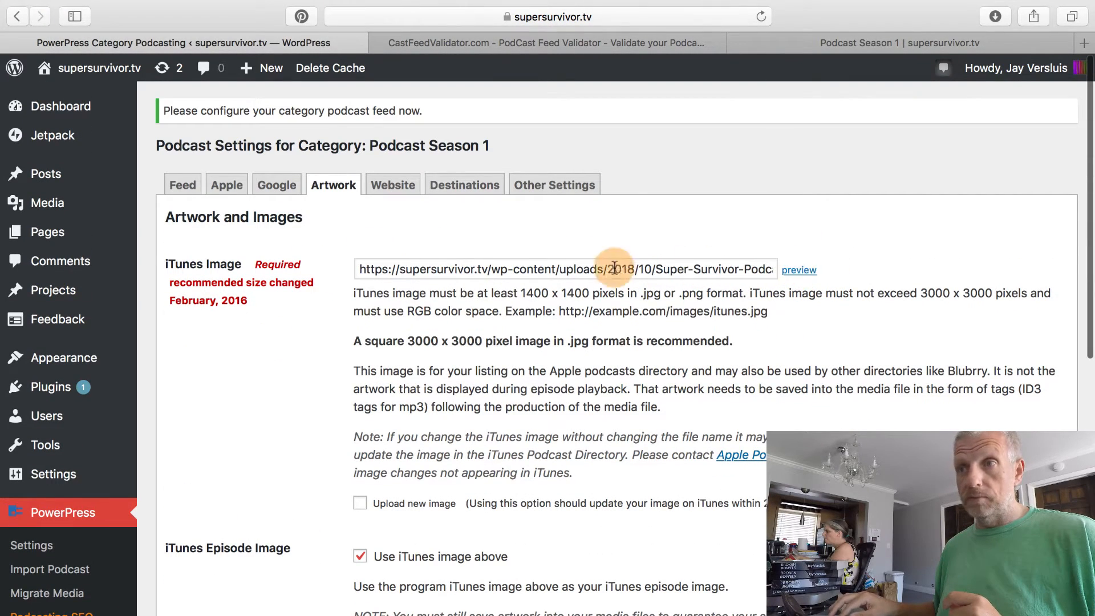
scroll(323, 406, "down", 4)
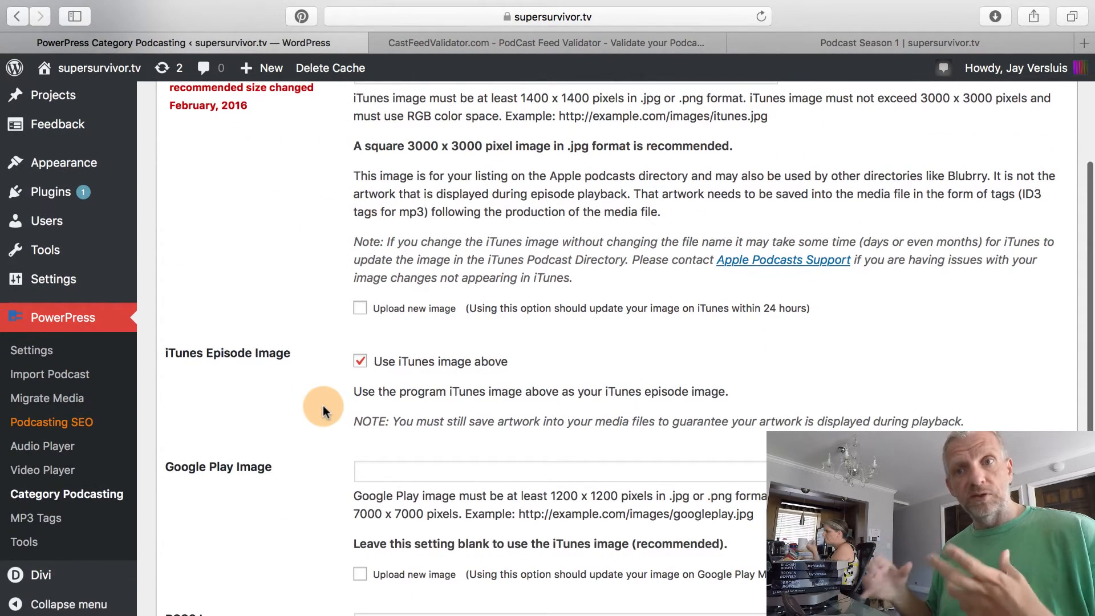
scroll(323, 405, "down", 2)
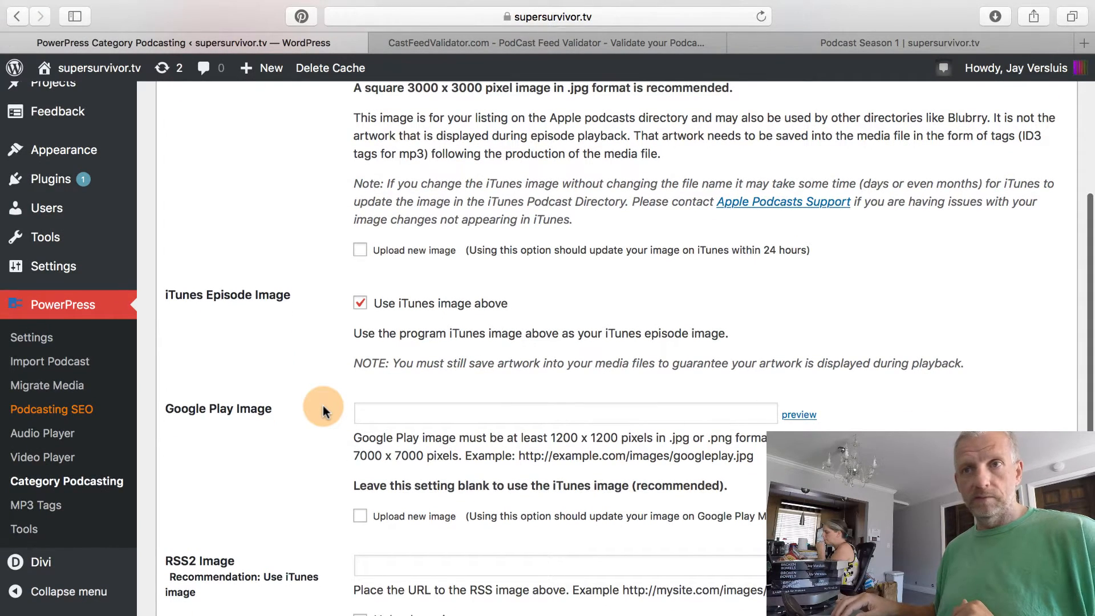
scroll(323, 407, "down", 1)
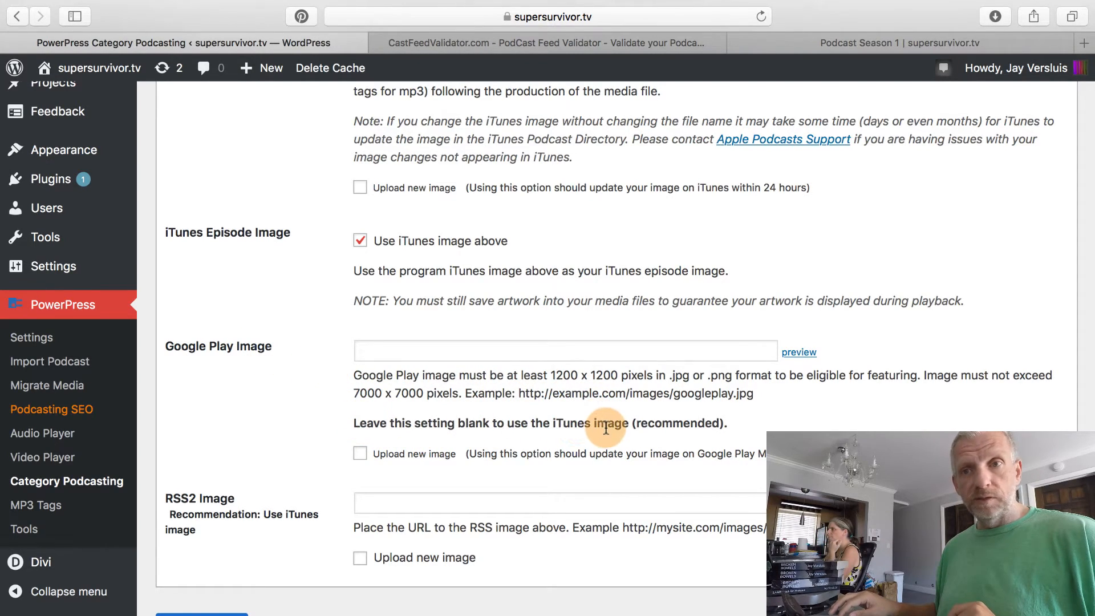
scroll(307, 423, "down", 3)
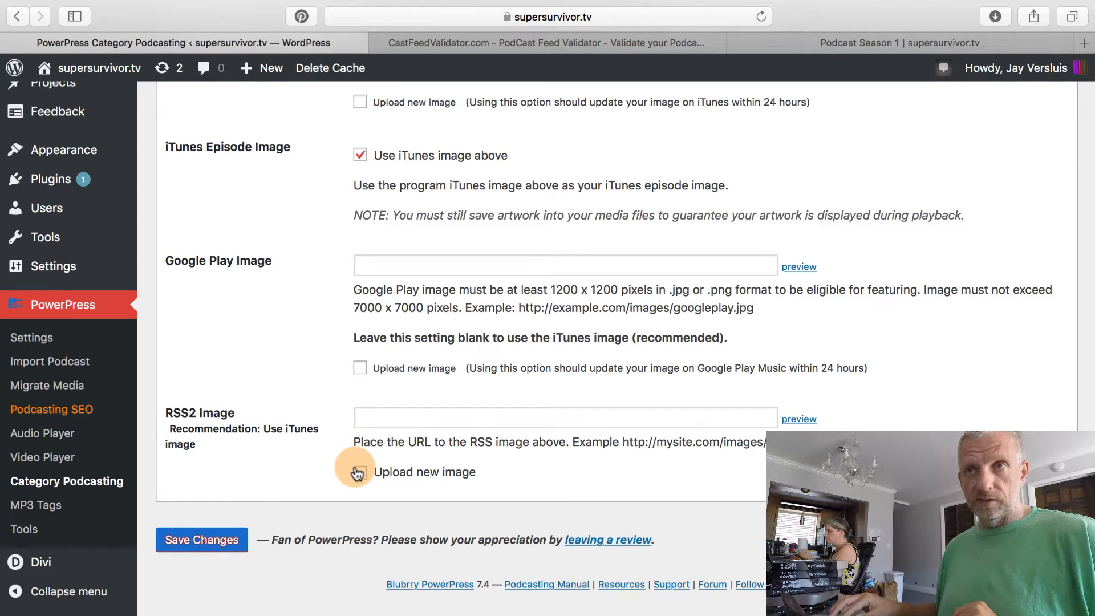
scroll(299, 440, "up", 5)
scroll(299, 436, "up", 4)
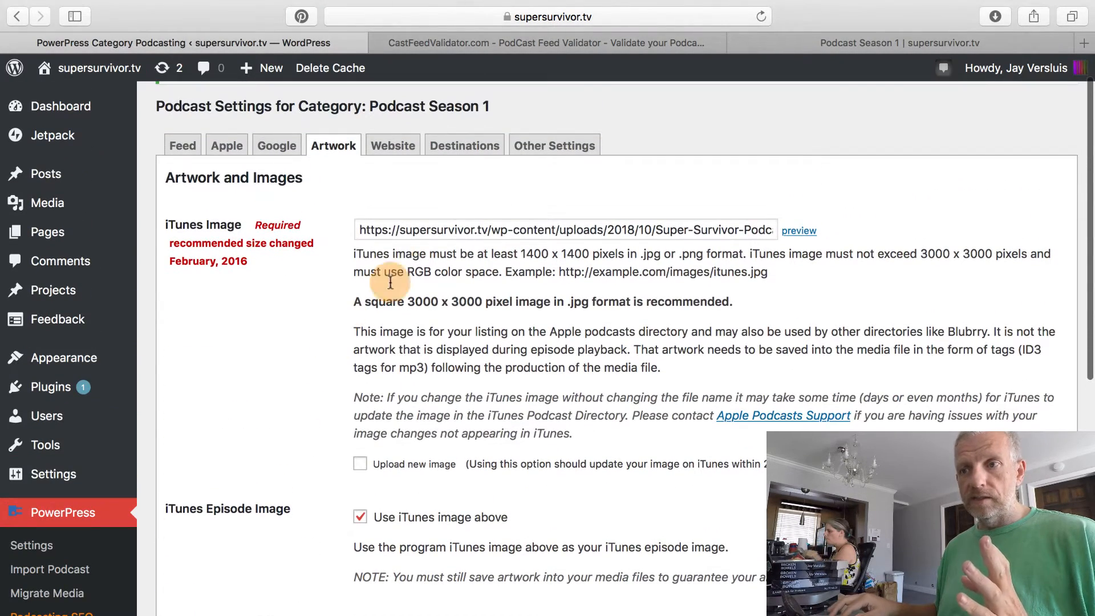
scroll(293, 474, "down", 2)
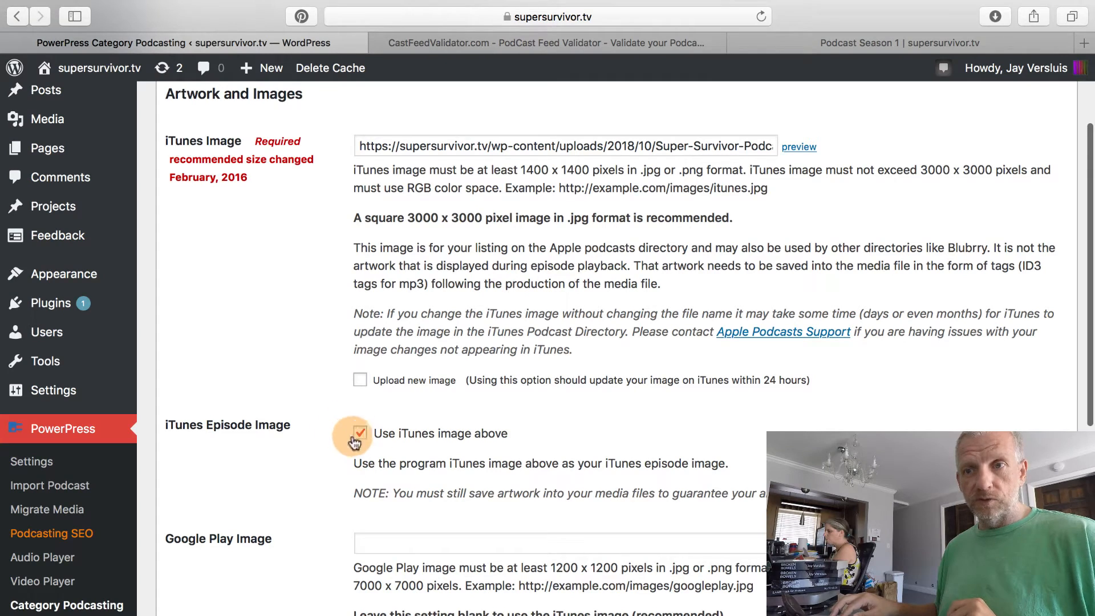
scroll(320, 490, "down", 3)
scroll(320, 491, "up", 6)
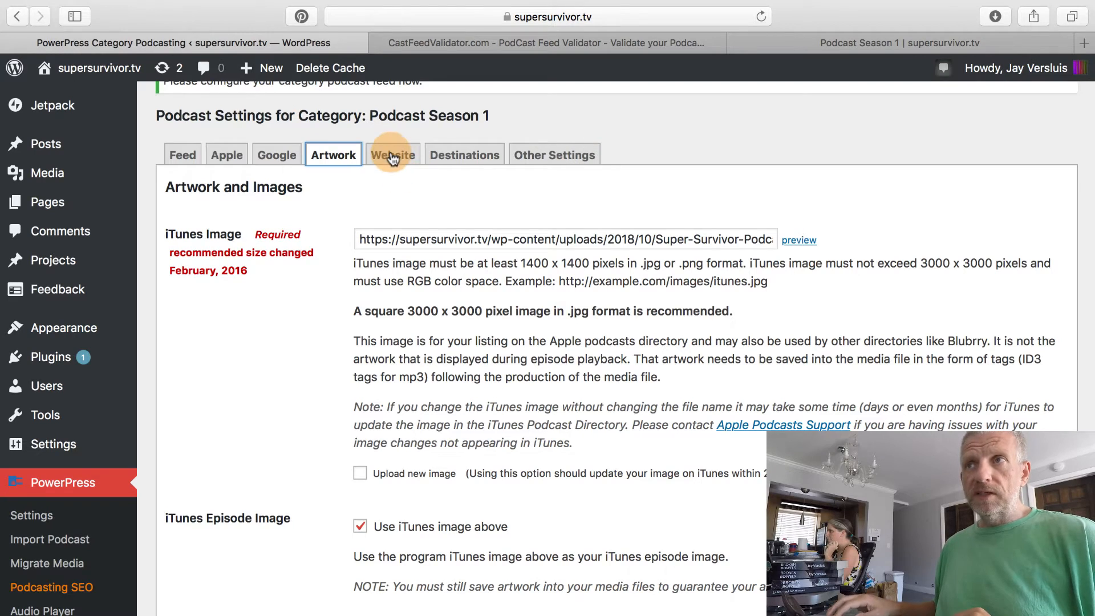
Review the Website settings, leaving the Subscribe Page dropdown on '— Select —'.
left_click(393, 155)
scroll(267, 378, "down", 1)
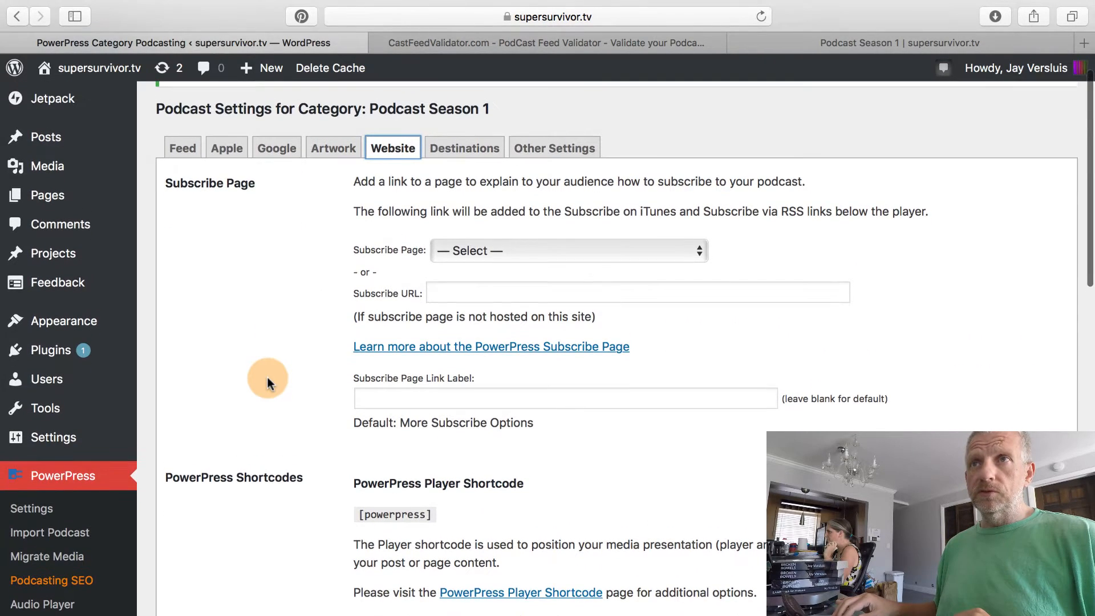
scroll(267, 377, "down", 1)
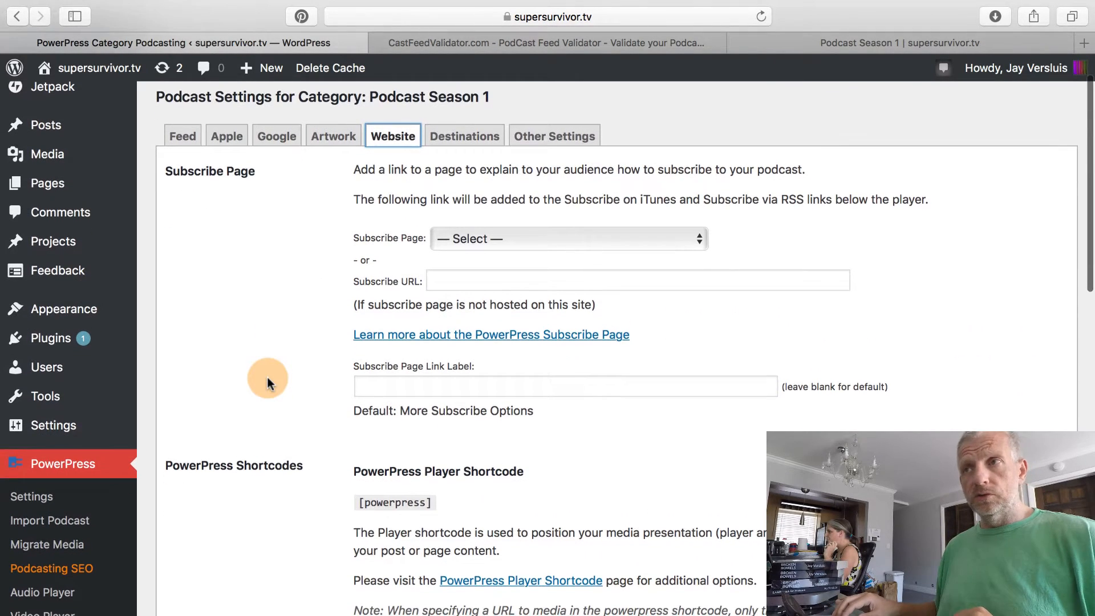
left_click(640, 235)
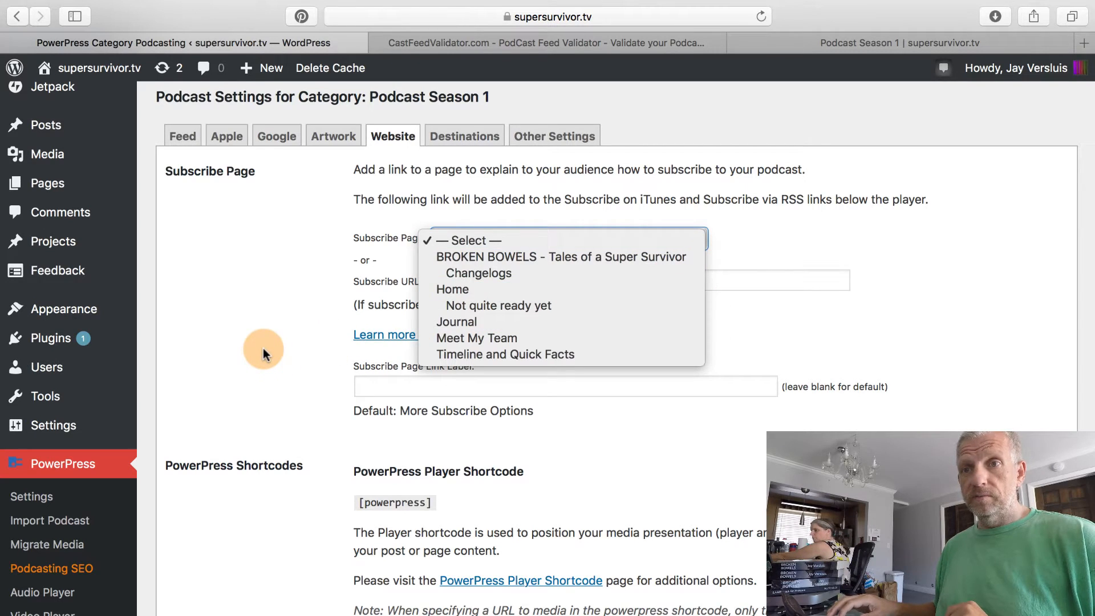
left_click(263, 353)
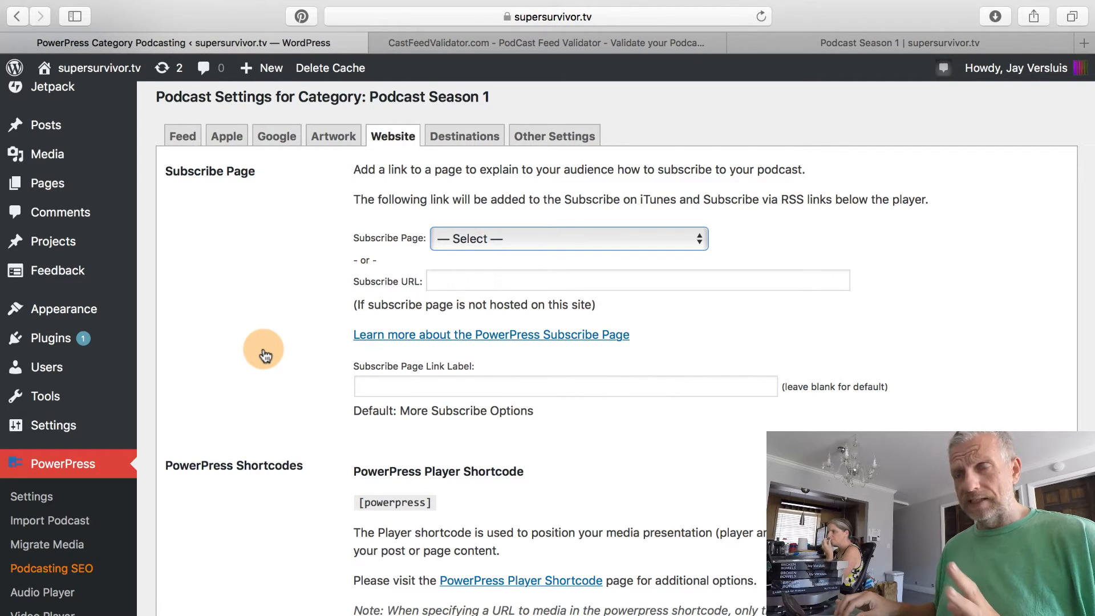
scroll(264, 354, "down", 12)
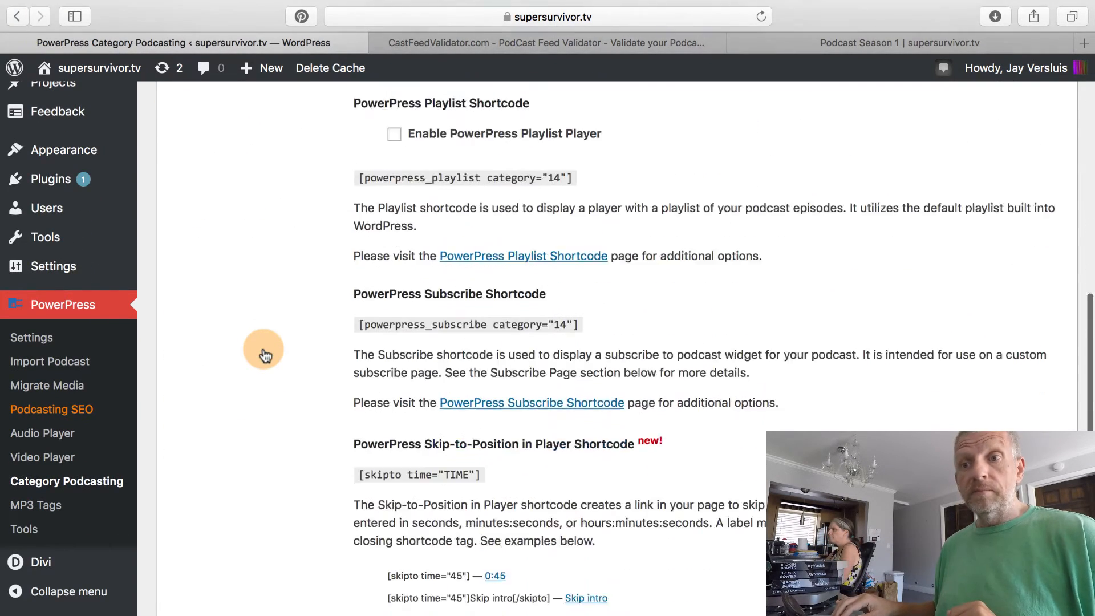
scroll(262, 350, "up", 15)
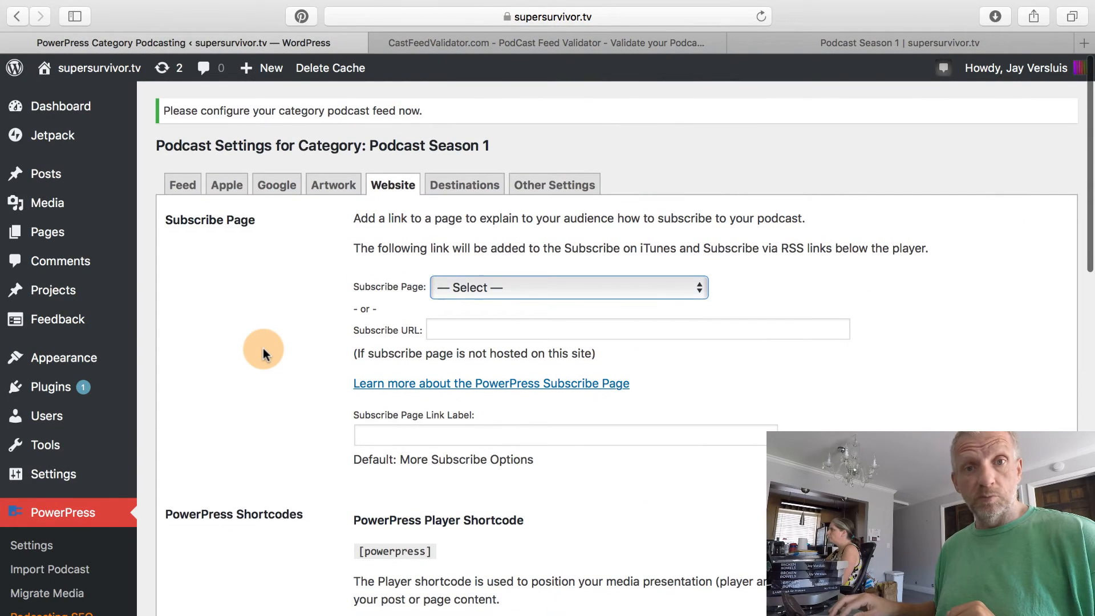
left_click(478, 185)
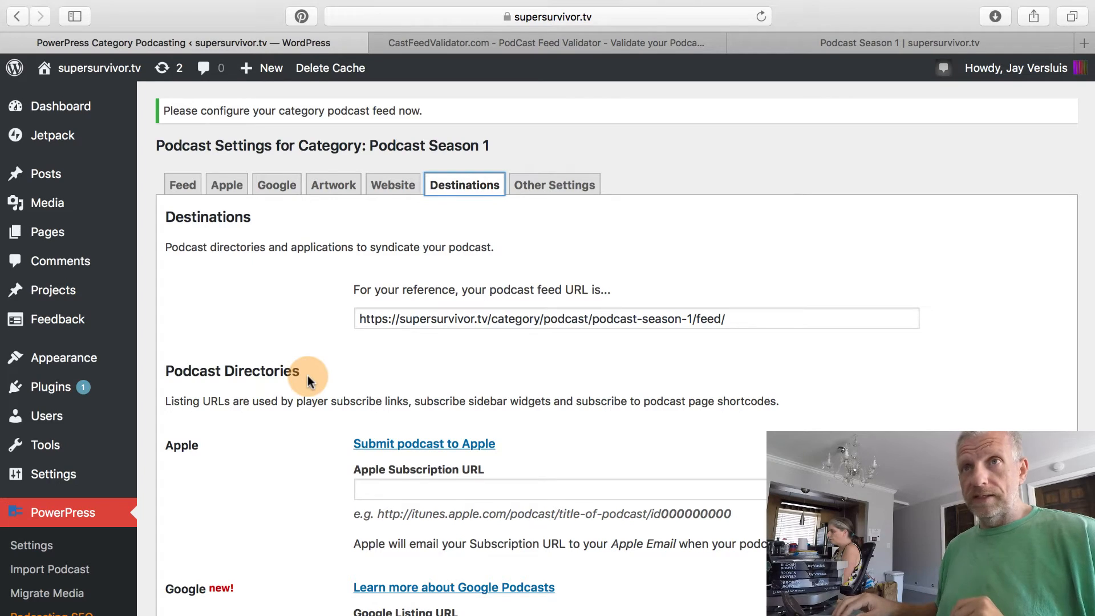
scroll(307, 375, "down", 2)
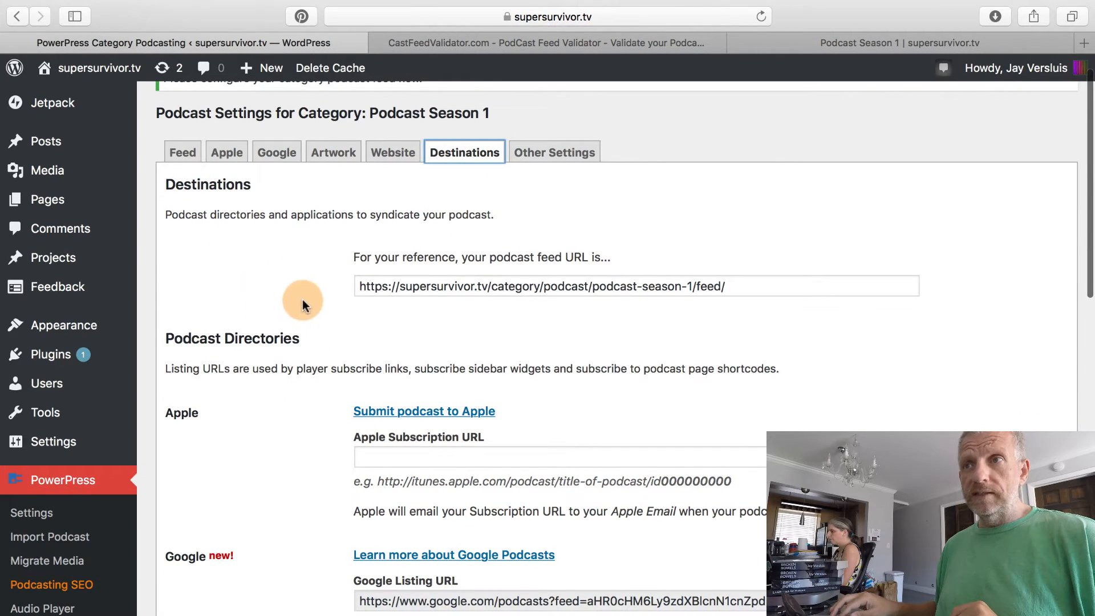
left_click(362, 285)
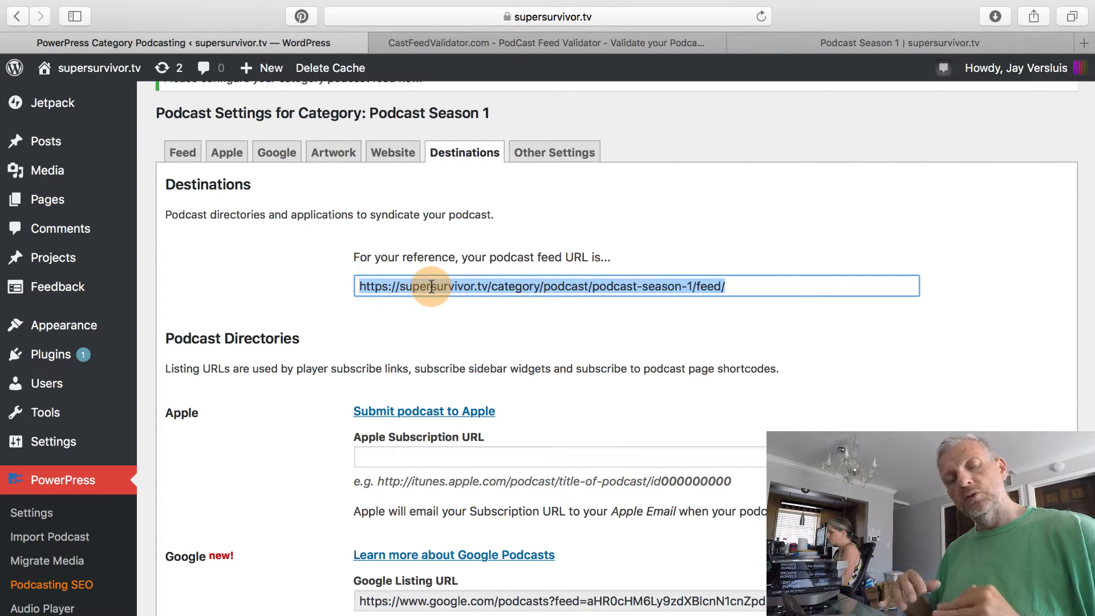
scroll(376, 381, "down", 3)
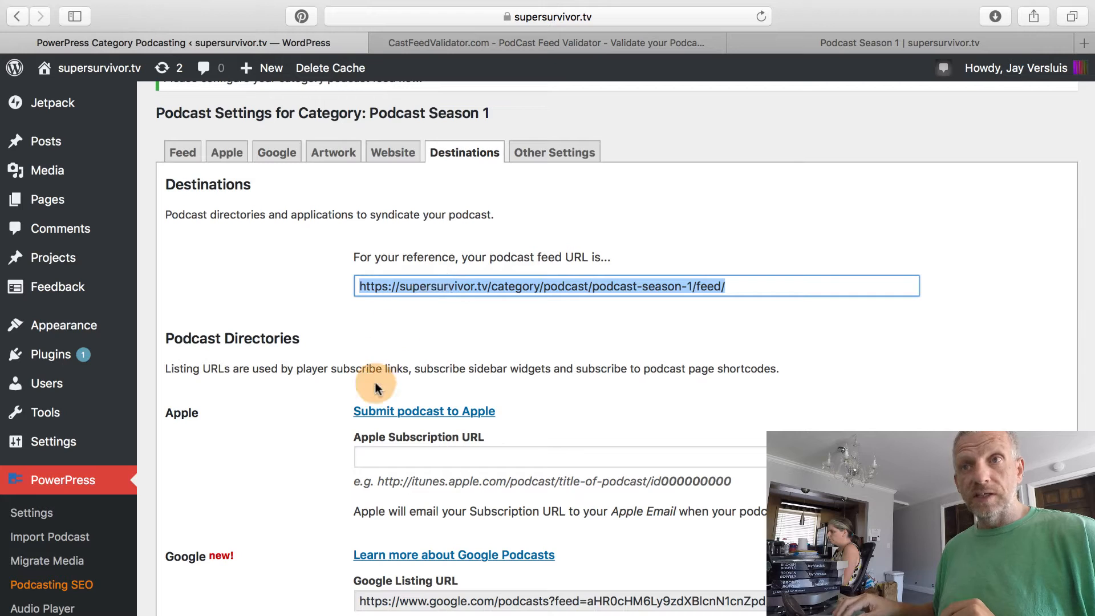
scroll(374, 384, "up", 1)
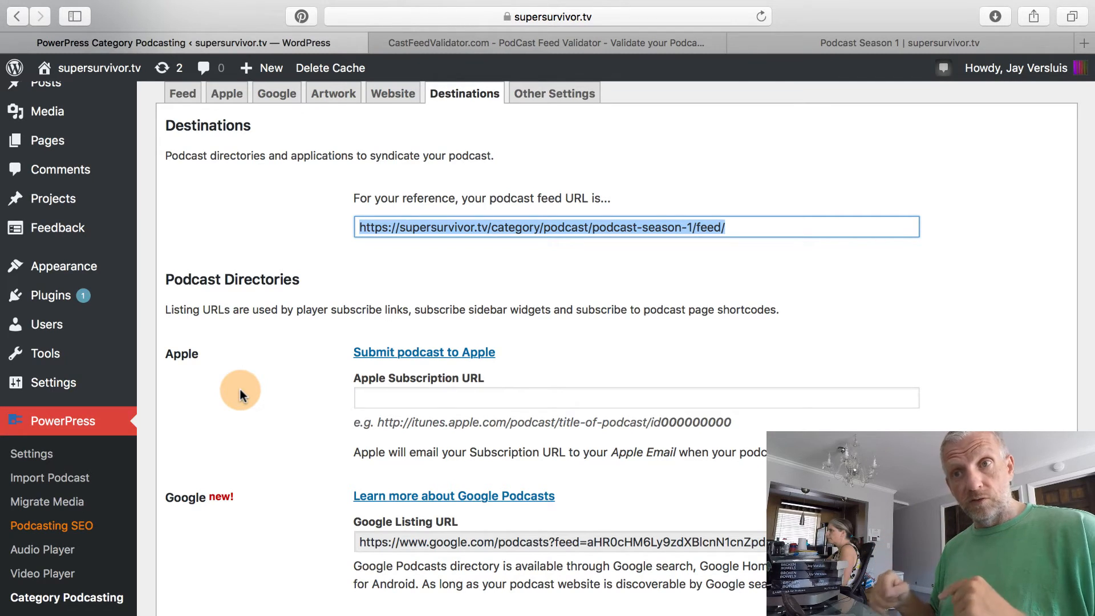
scroll(240, 389, "down", 3)
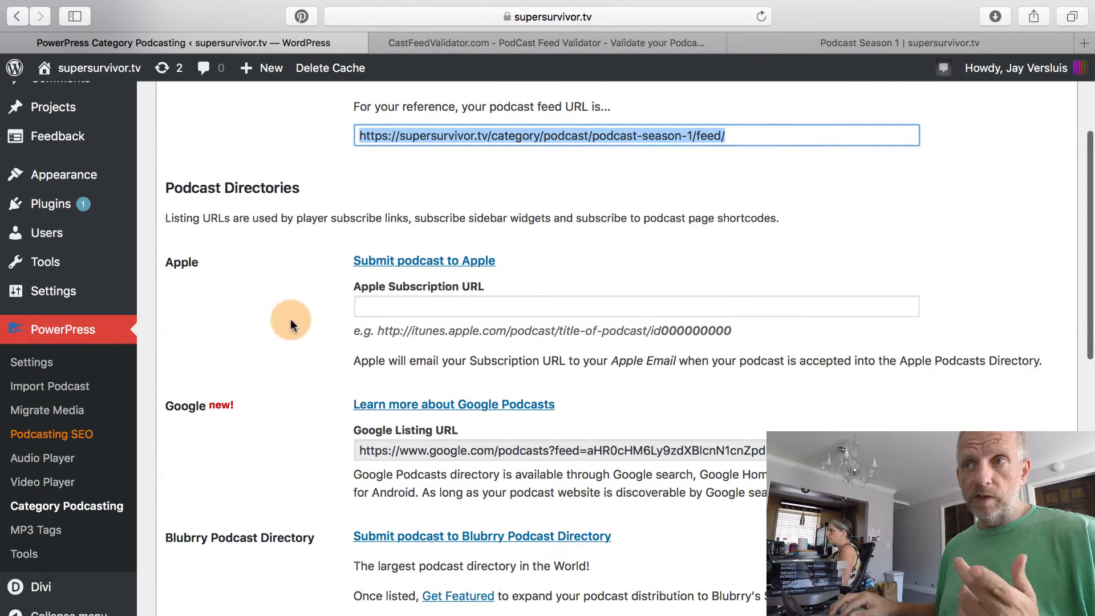
left_click(399, 306)
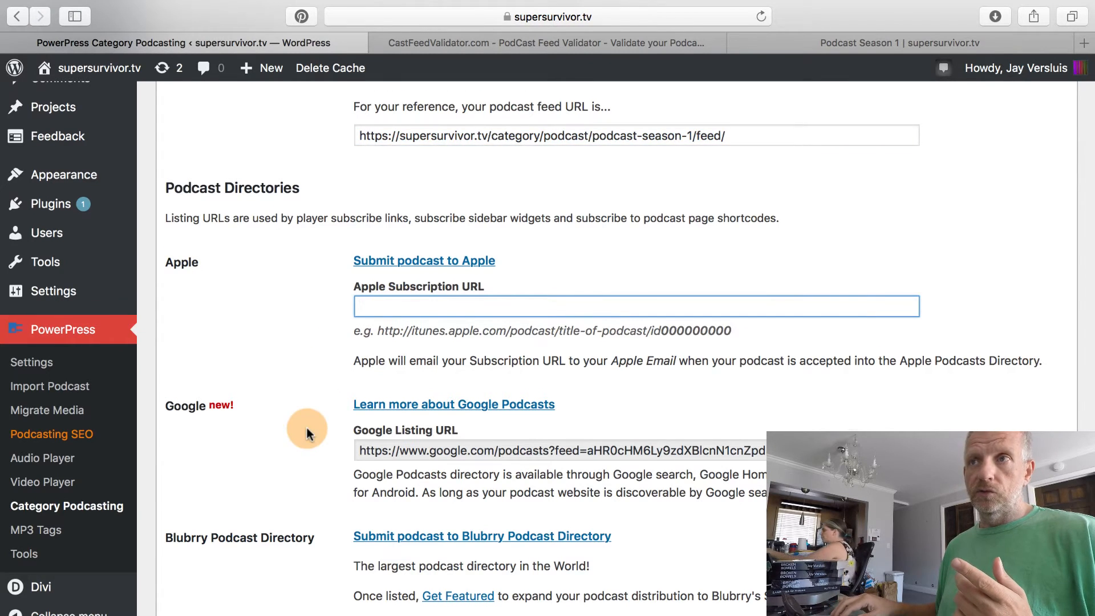
scroll(307, 427, "down", 3)
scroll(240, 362, "down", 2)
scroll(276, 465, "down", 5)
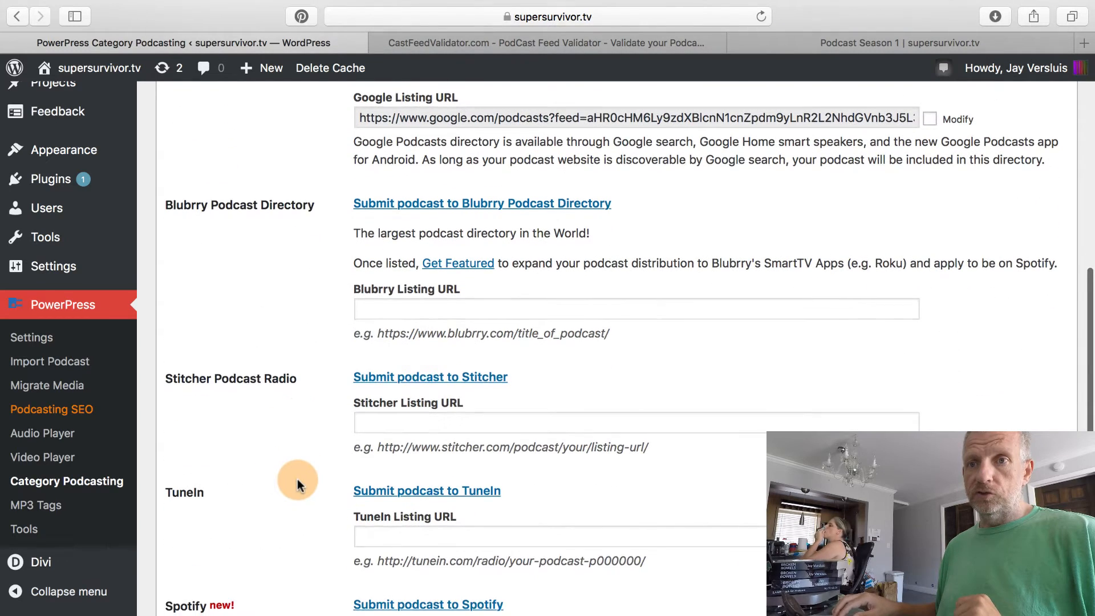
scroll(297, 482, "down", 4)
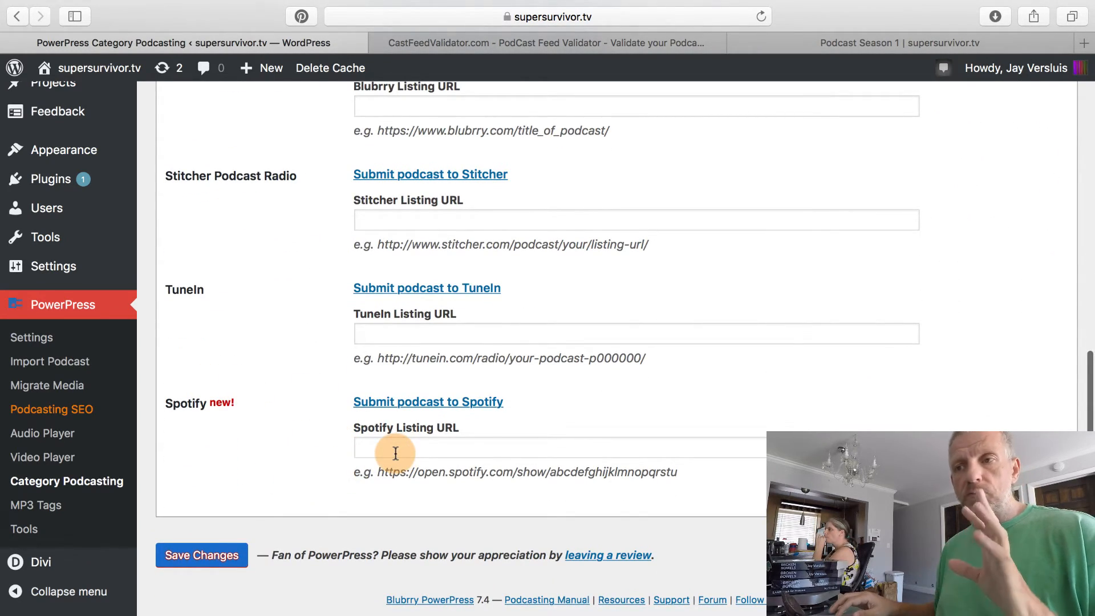
left_click(395, 454)
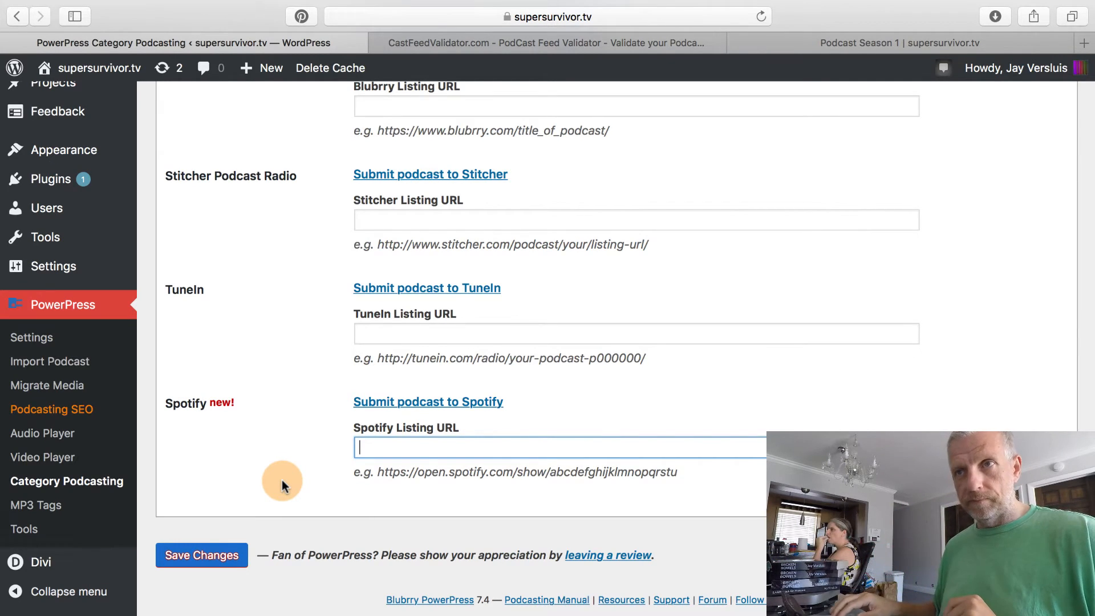
scroll(282, 480, "up", 4)
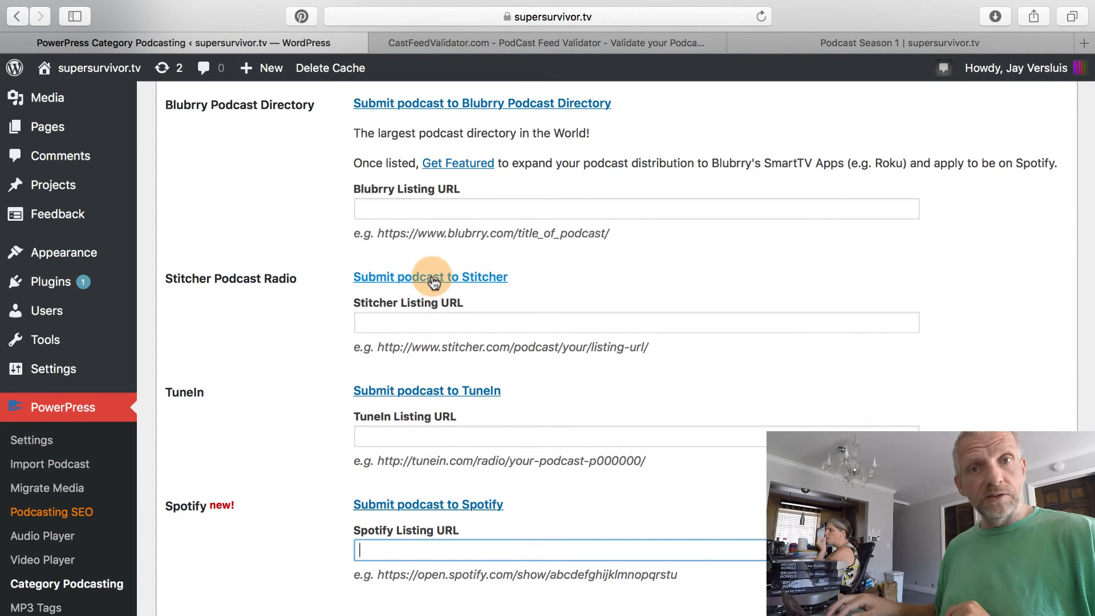
scroll(326, 310, "up", 8)
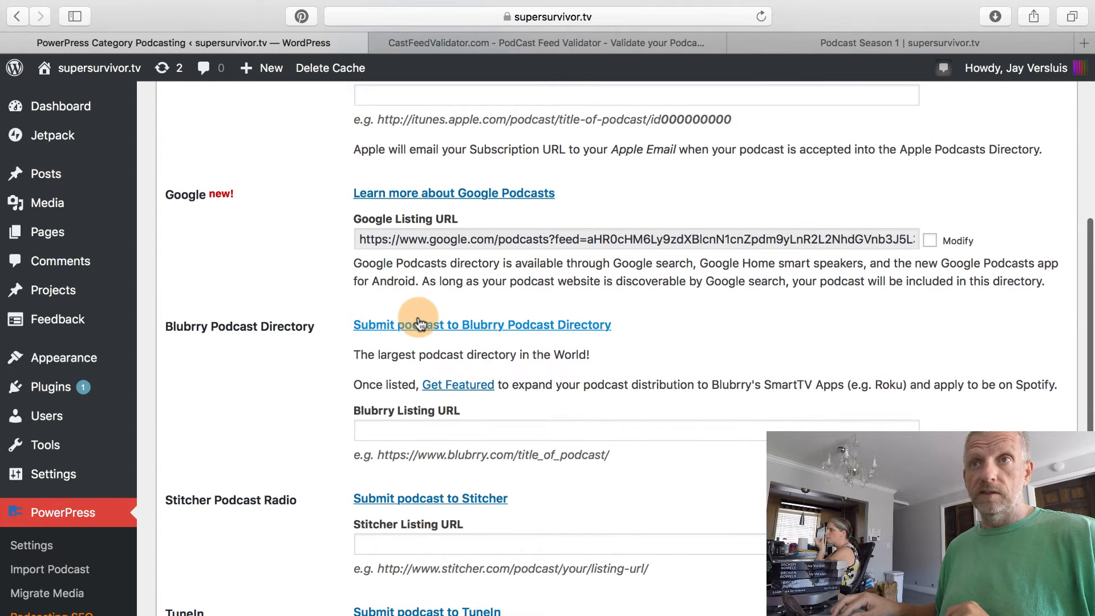
scroll(304, 300, "up", 4)
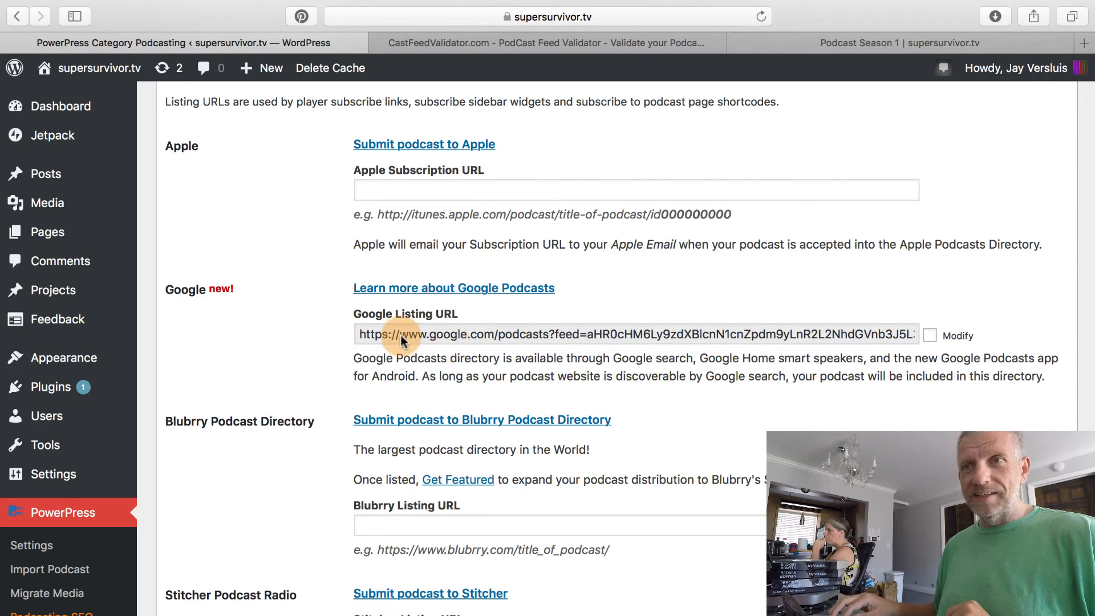
scroll(338, 362, "up", 3)
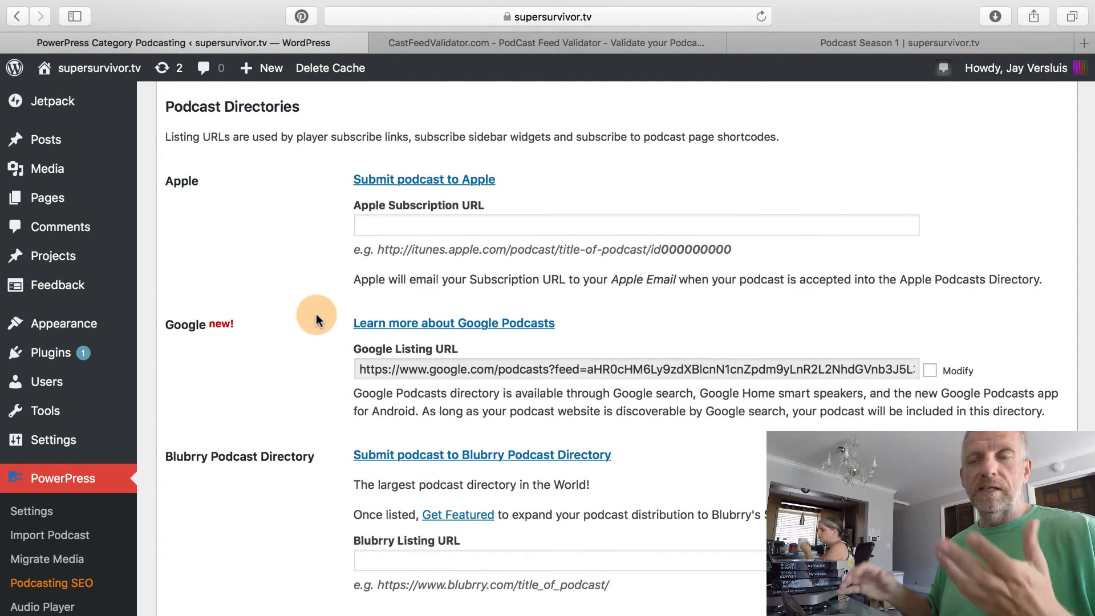
scroll(317, 320, "down", 10)
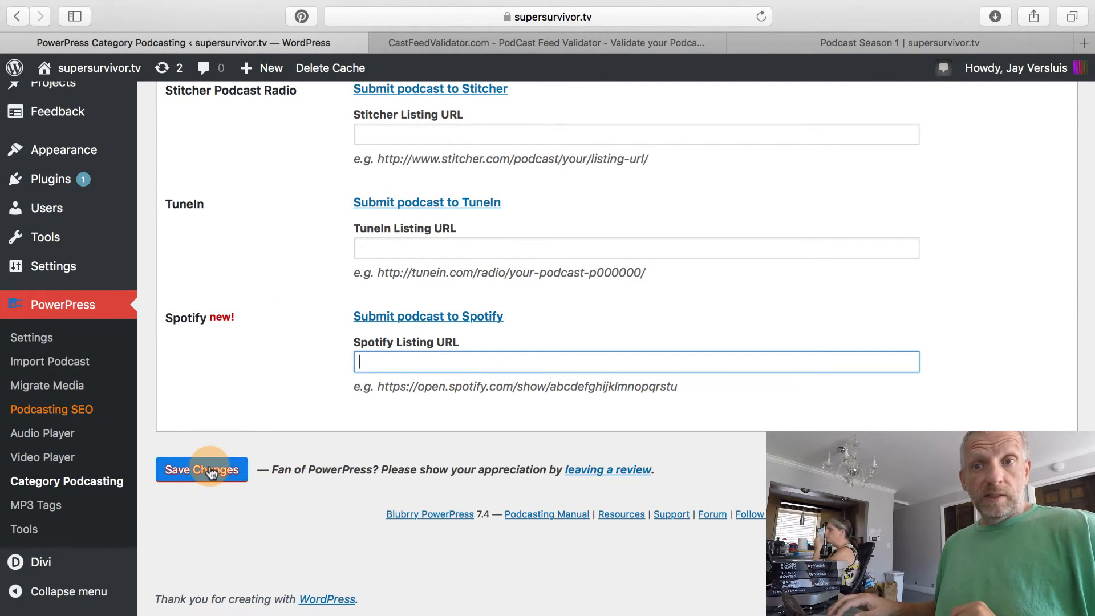
Save the Podcast Season 1 feed settings so it joins the Category Podcasting list.
left_click(211, 473)
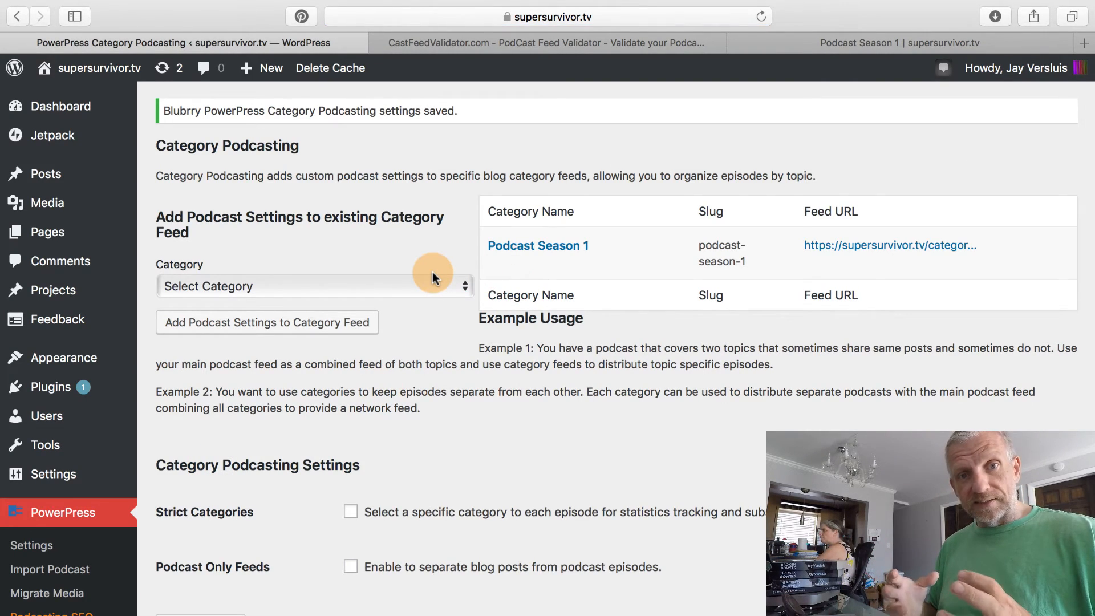
mouse_move(501, 244)
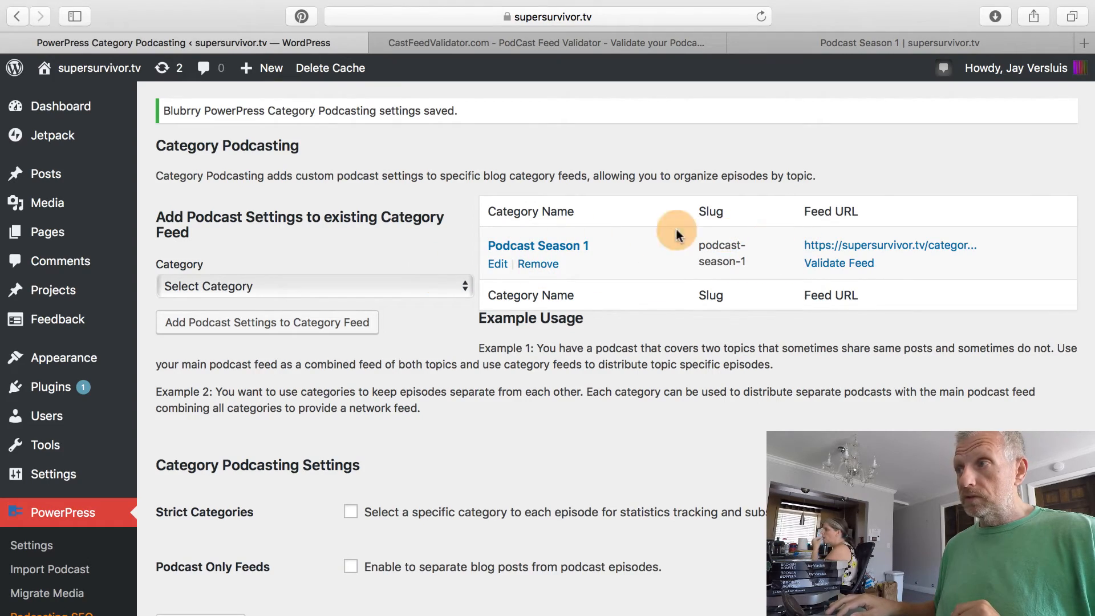